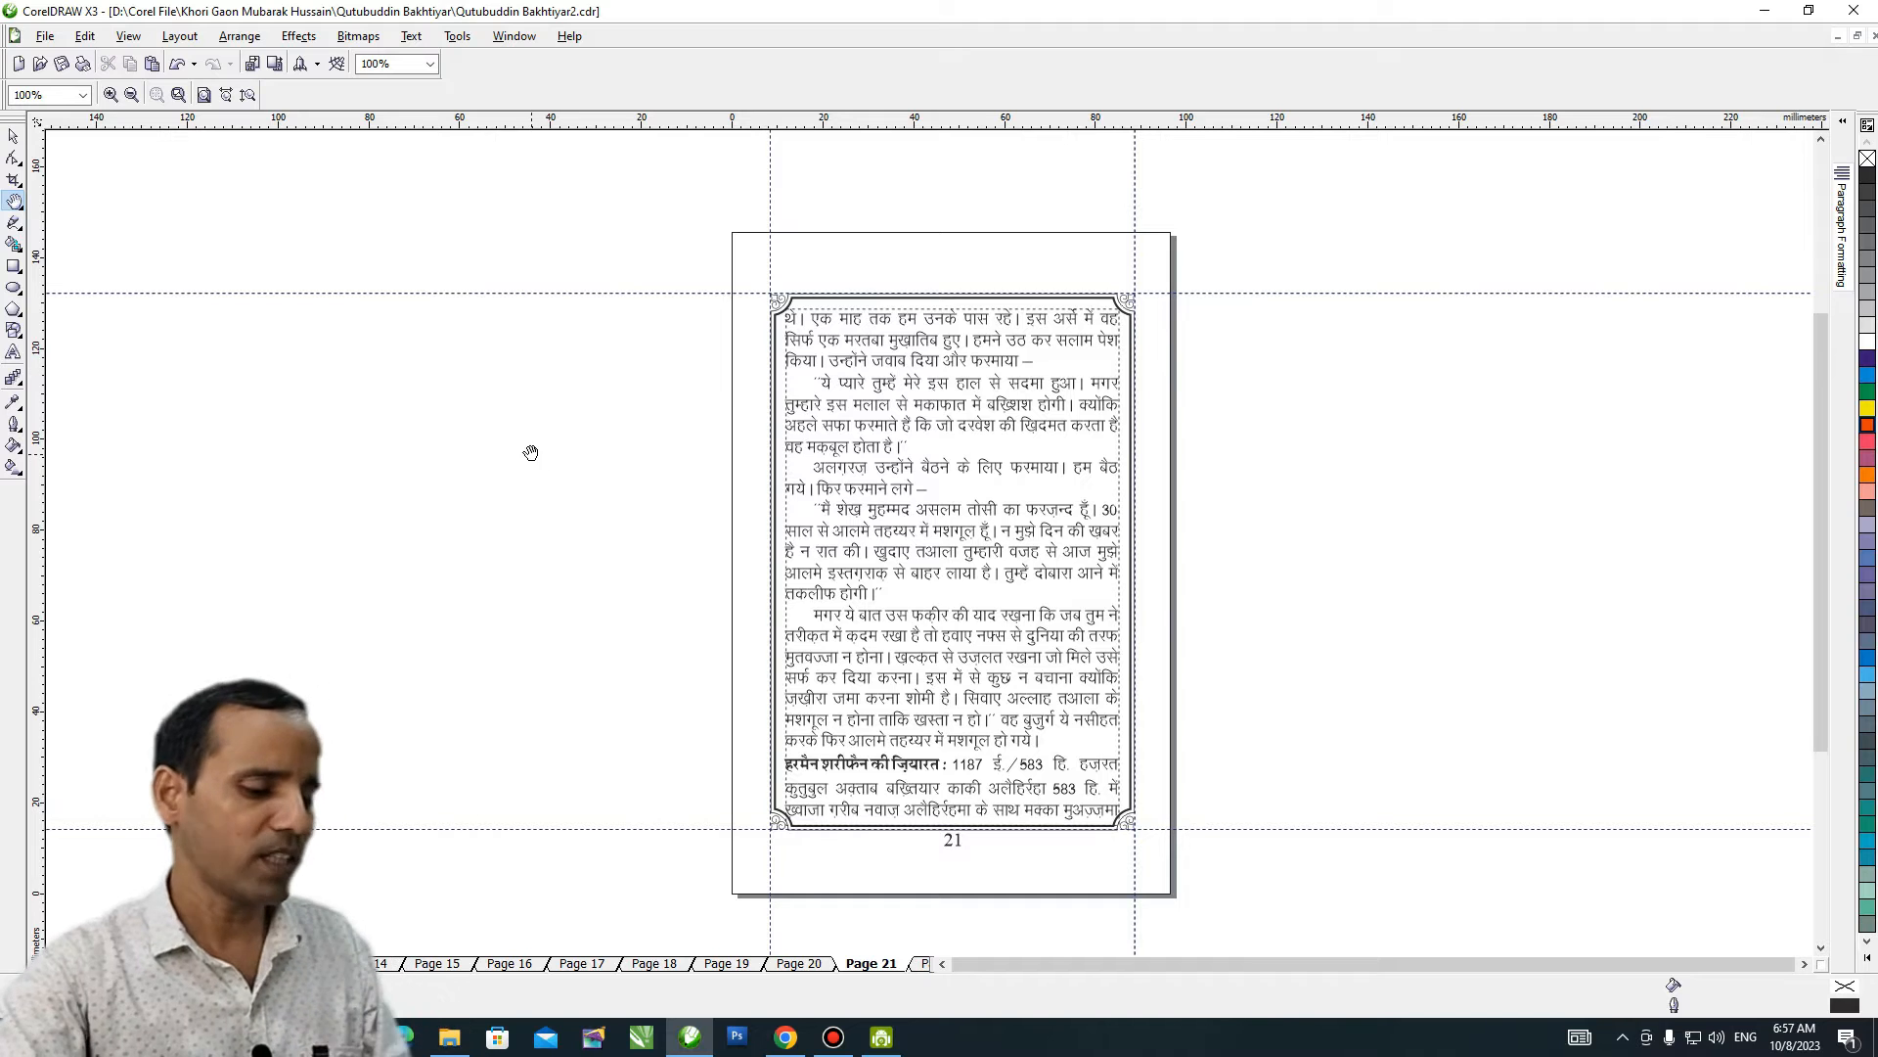
# Set the document's units to inches.
pyautogui.moveTo(500, 509); pyautogui.dragTo(543, 505)
pyautogui.press('space')
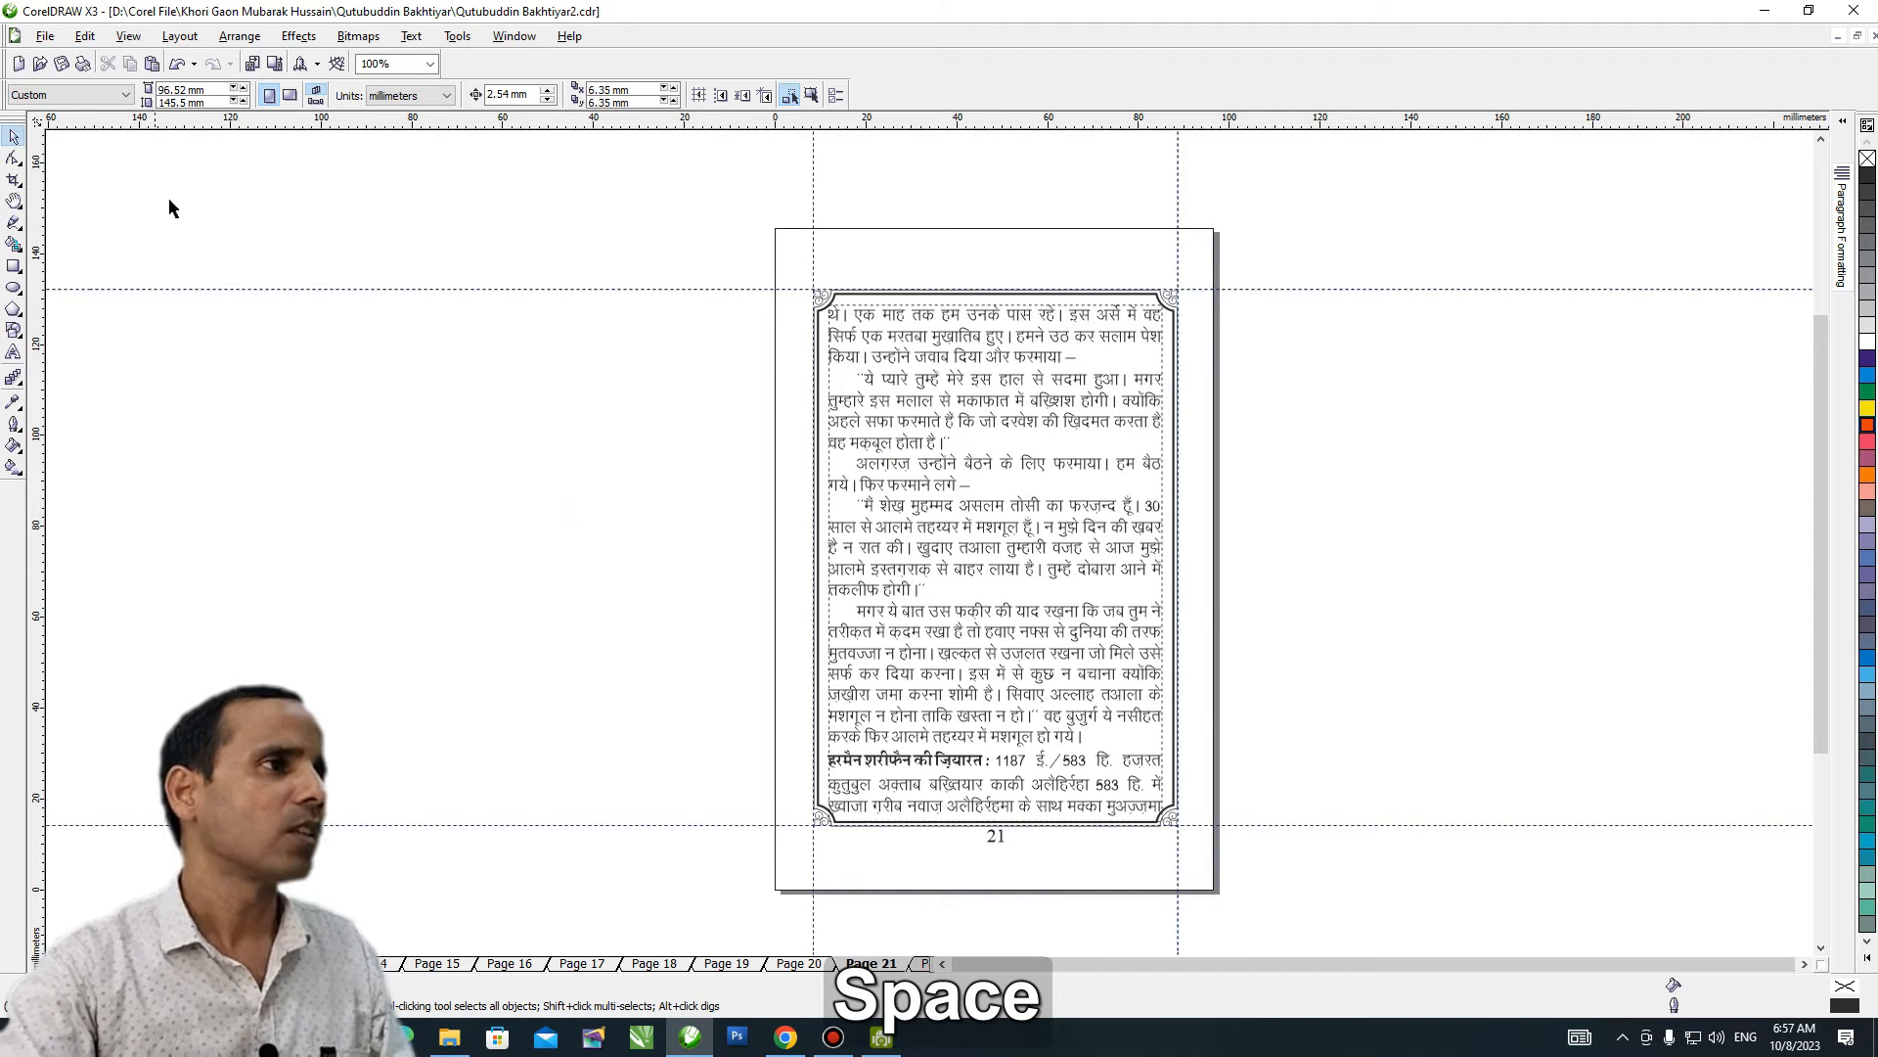
pyautogui.click(411, 95)
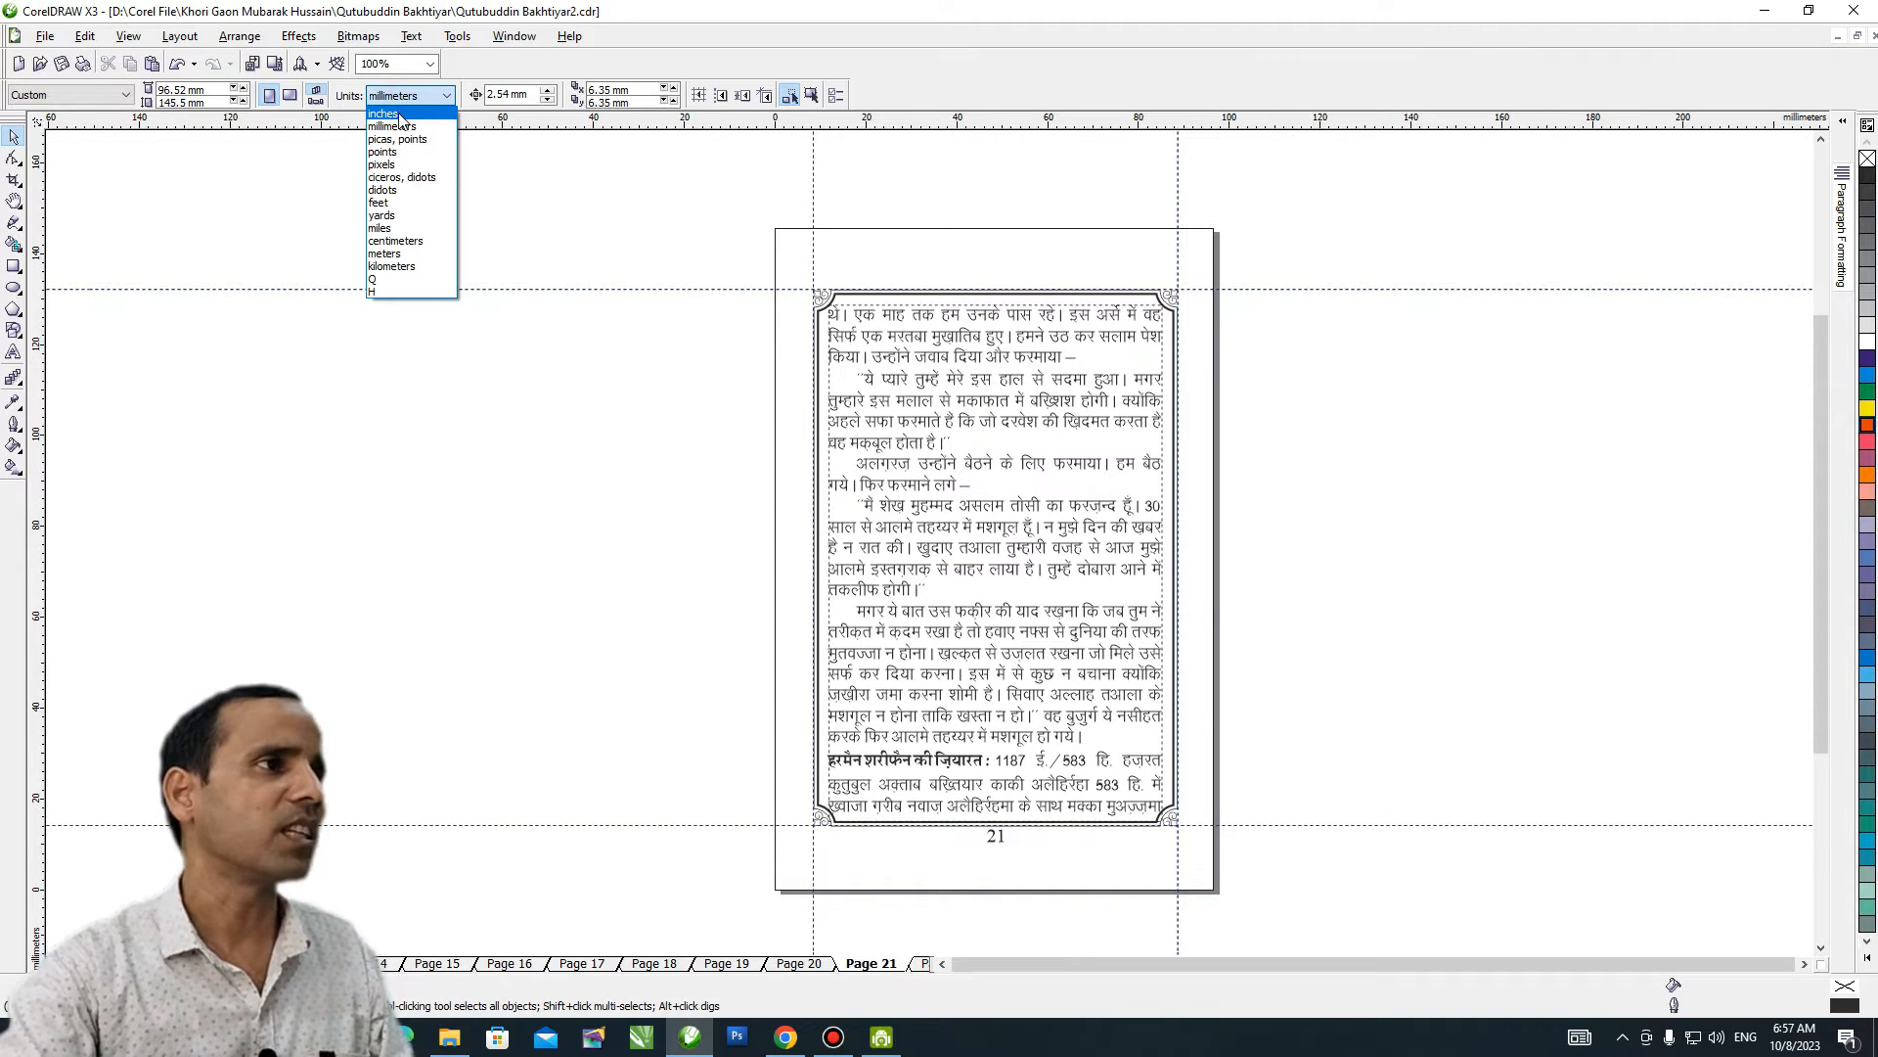
pyautogui.click(406, 111)
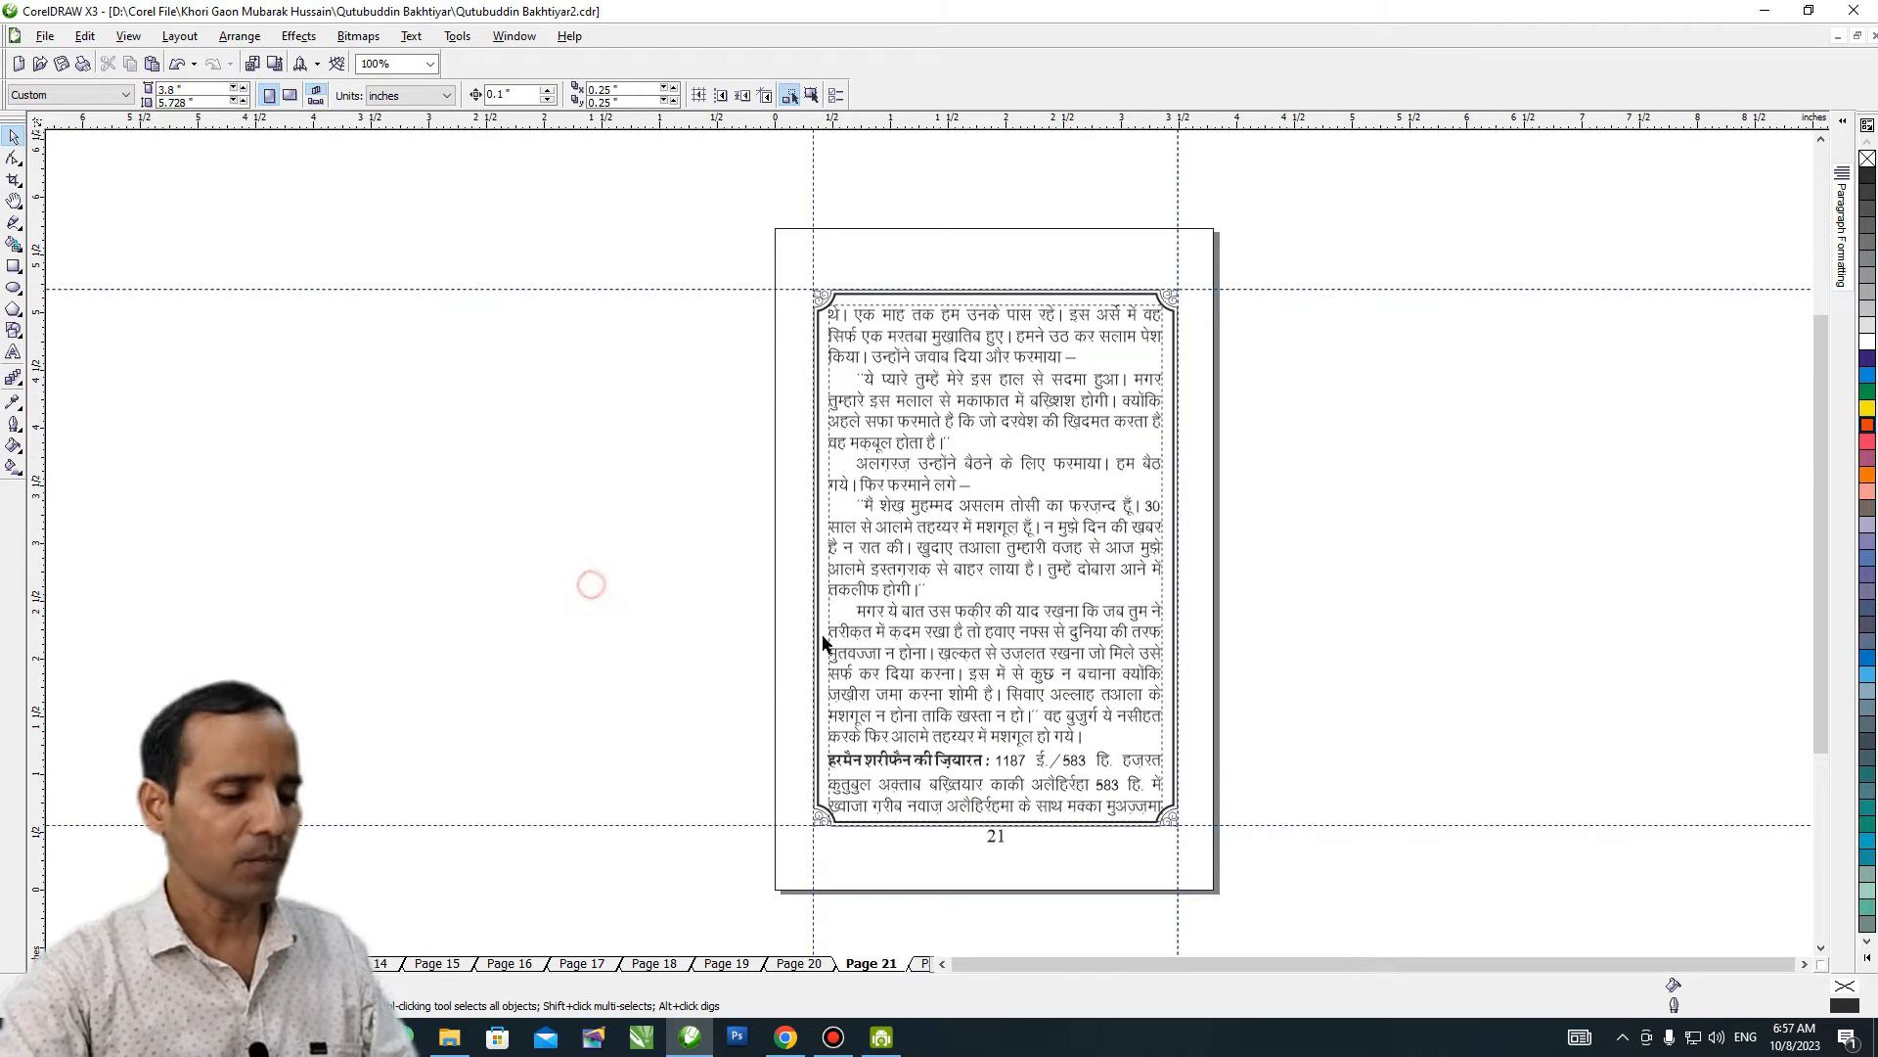
# Draw a rectangle about 5 by 6.4 inches on the empty area left of the page.
pyautogui.press('h')
pyautogui.scroll(-1, 928, 543)
pyautogui.moveTo(832, 581); pyautogui.dragTo(911, 516)
pyautogui.press('space')
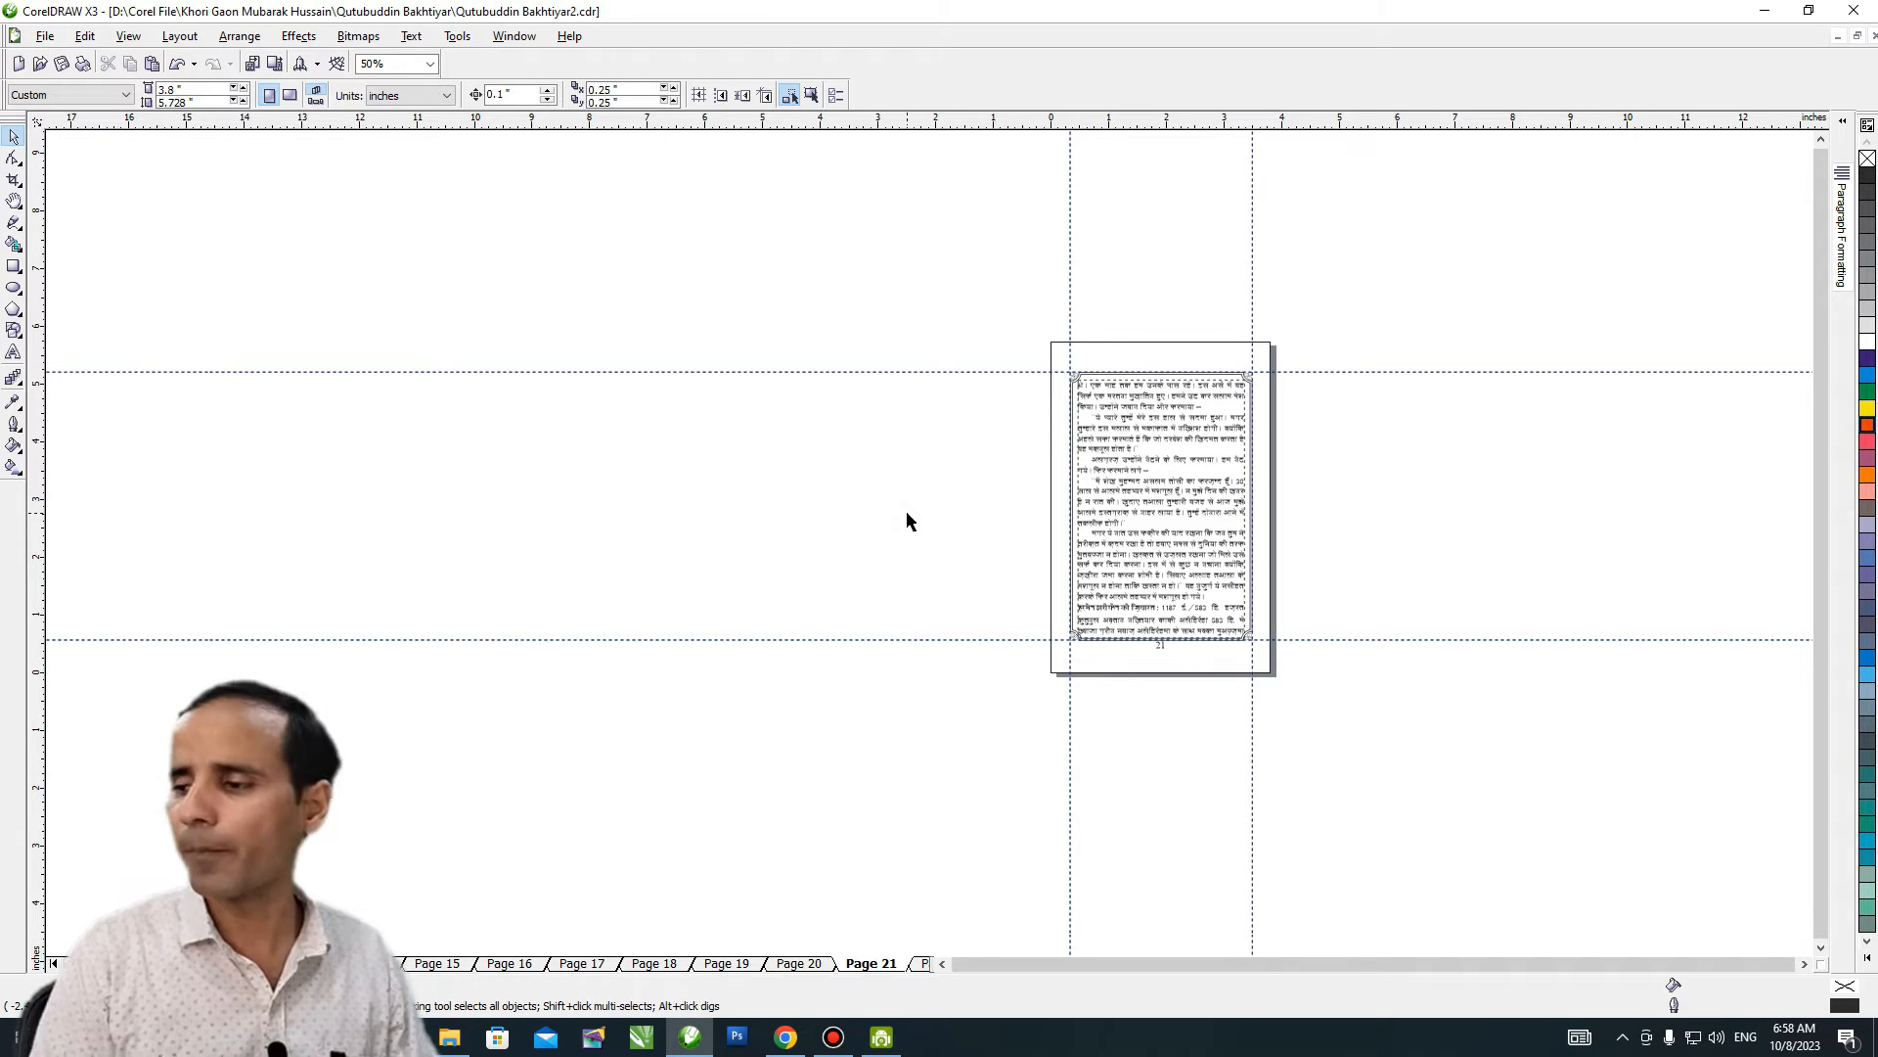
pyautogui.press('F6')
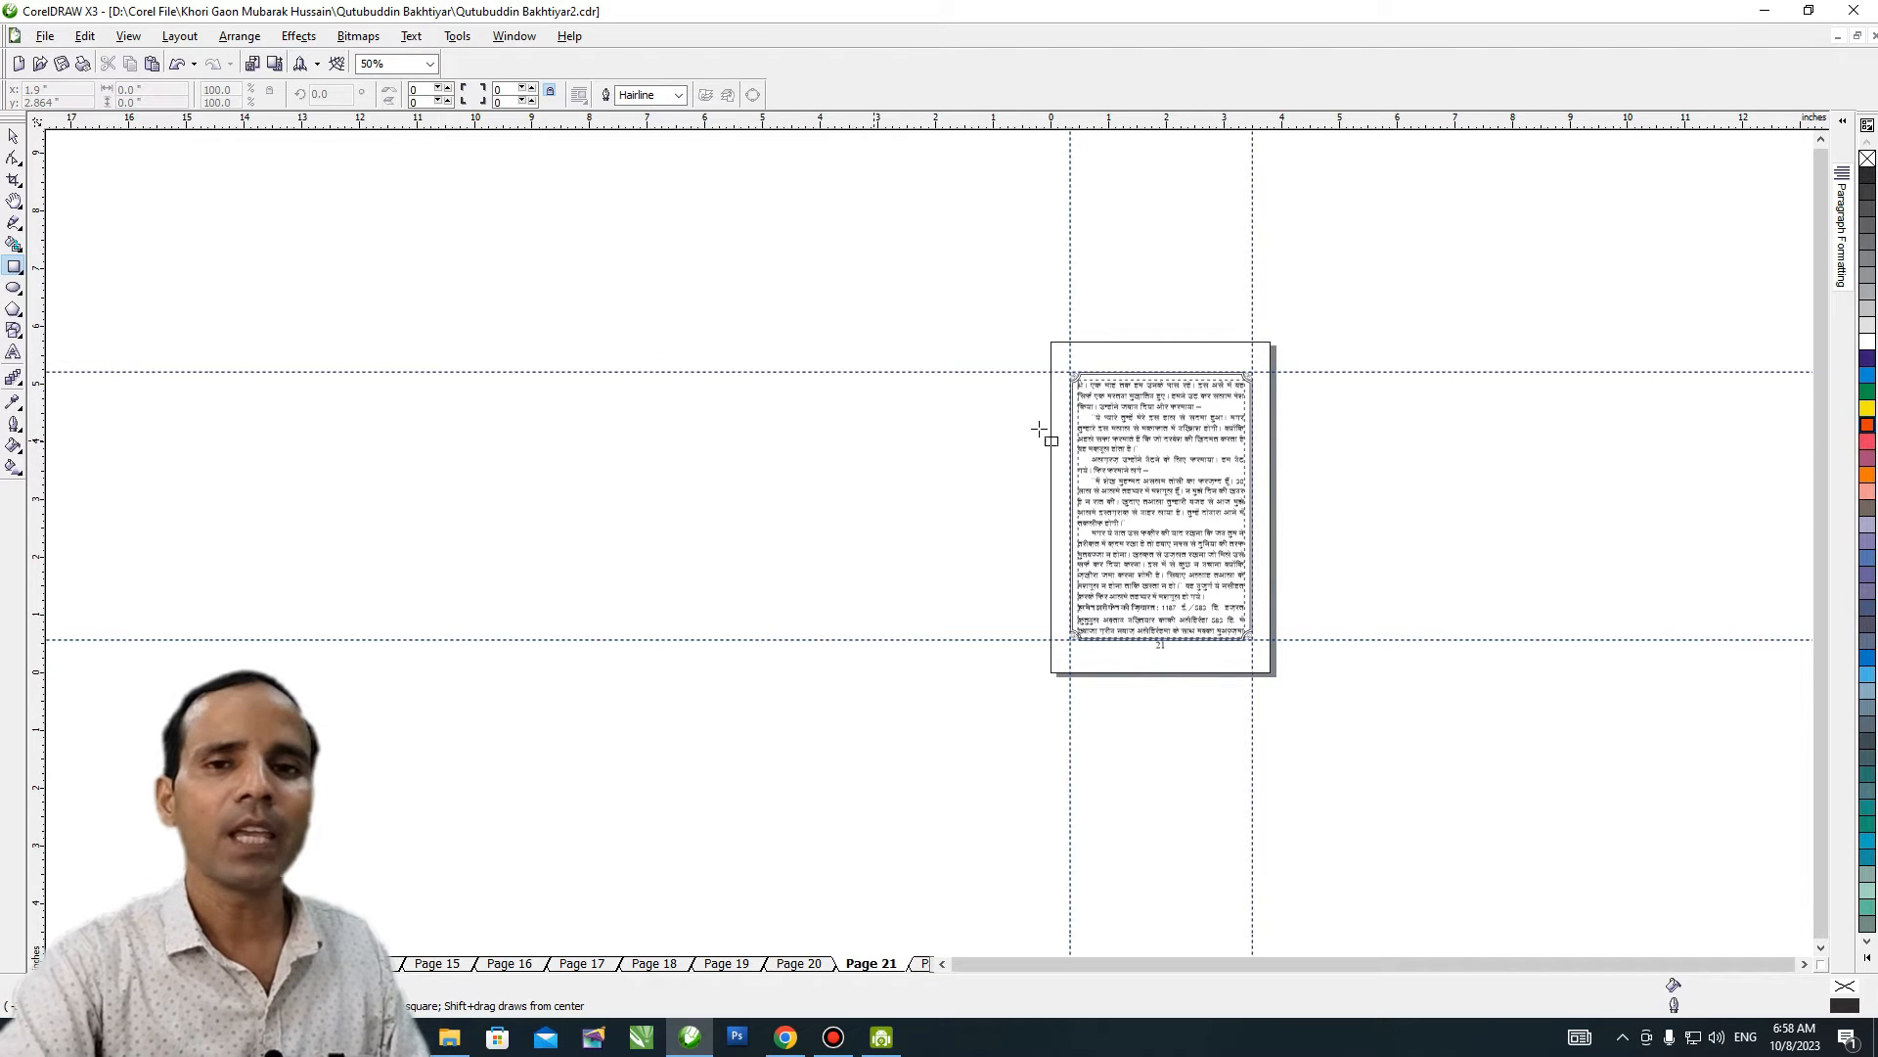
pyautogui.moveTo(686, 326); pyautogui.dragTo(972, 696)
pyautogui.press('space')
# Set the rectangle's size to 210 mm wide by 297 mm high and move it left, clear of the page.
pyautogui.doubleClick(137, 89)
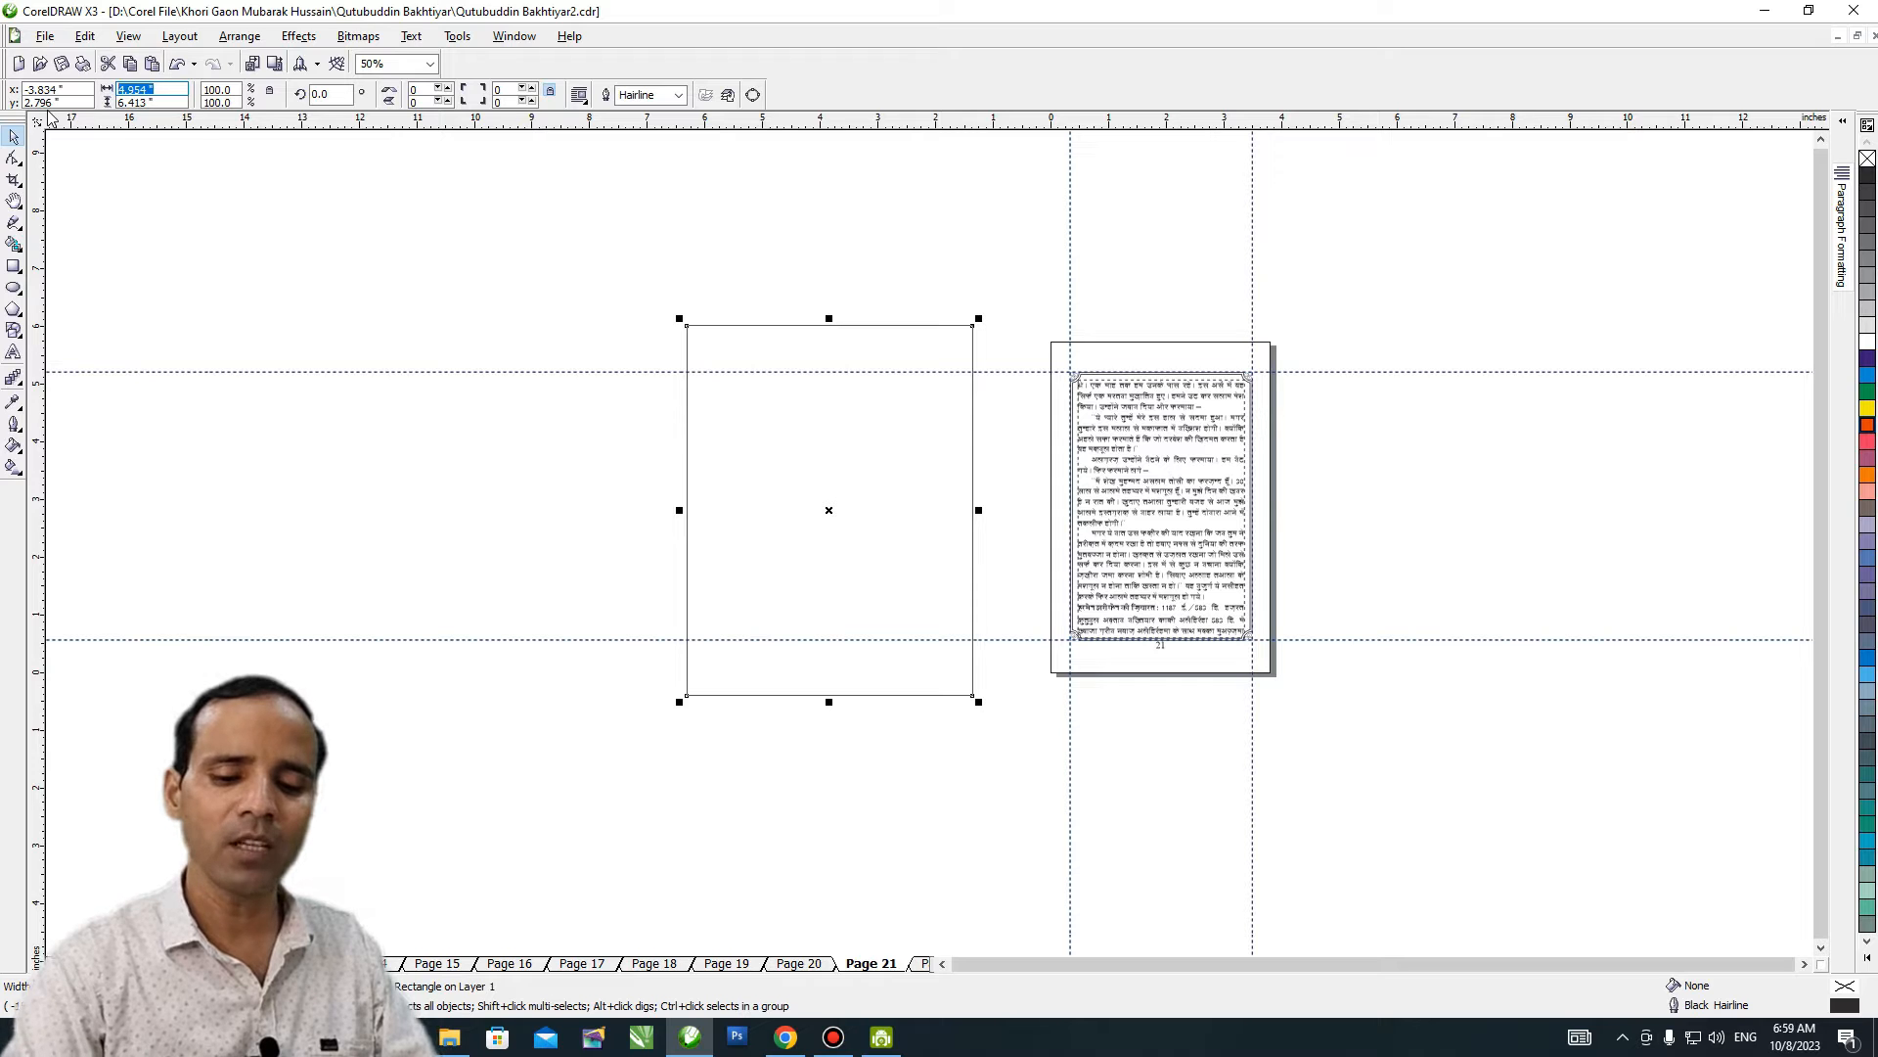
pyautogui.write('210 ')
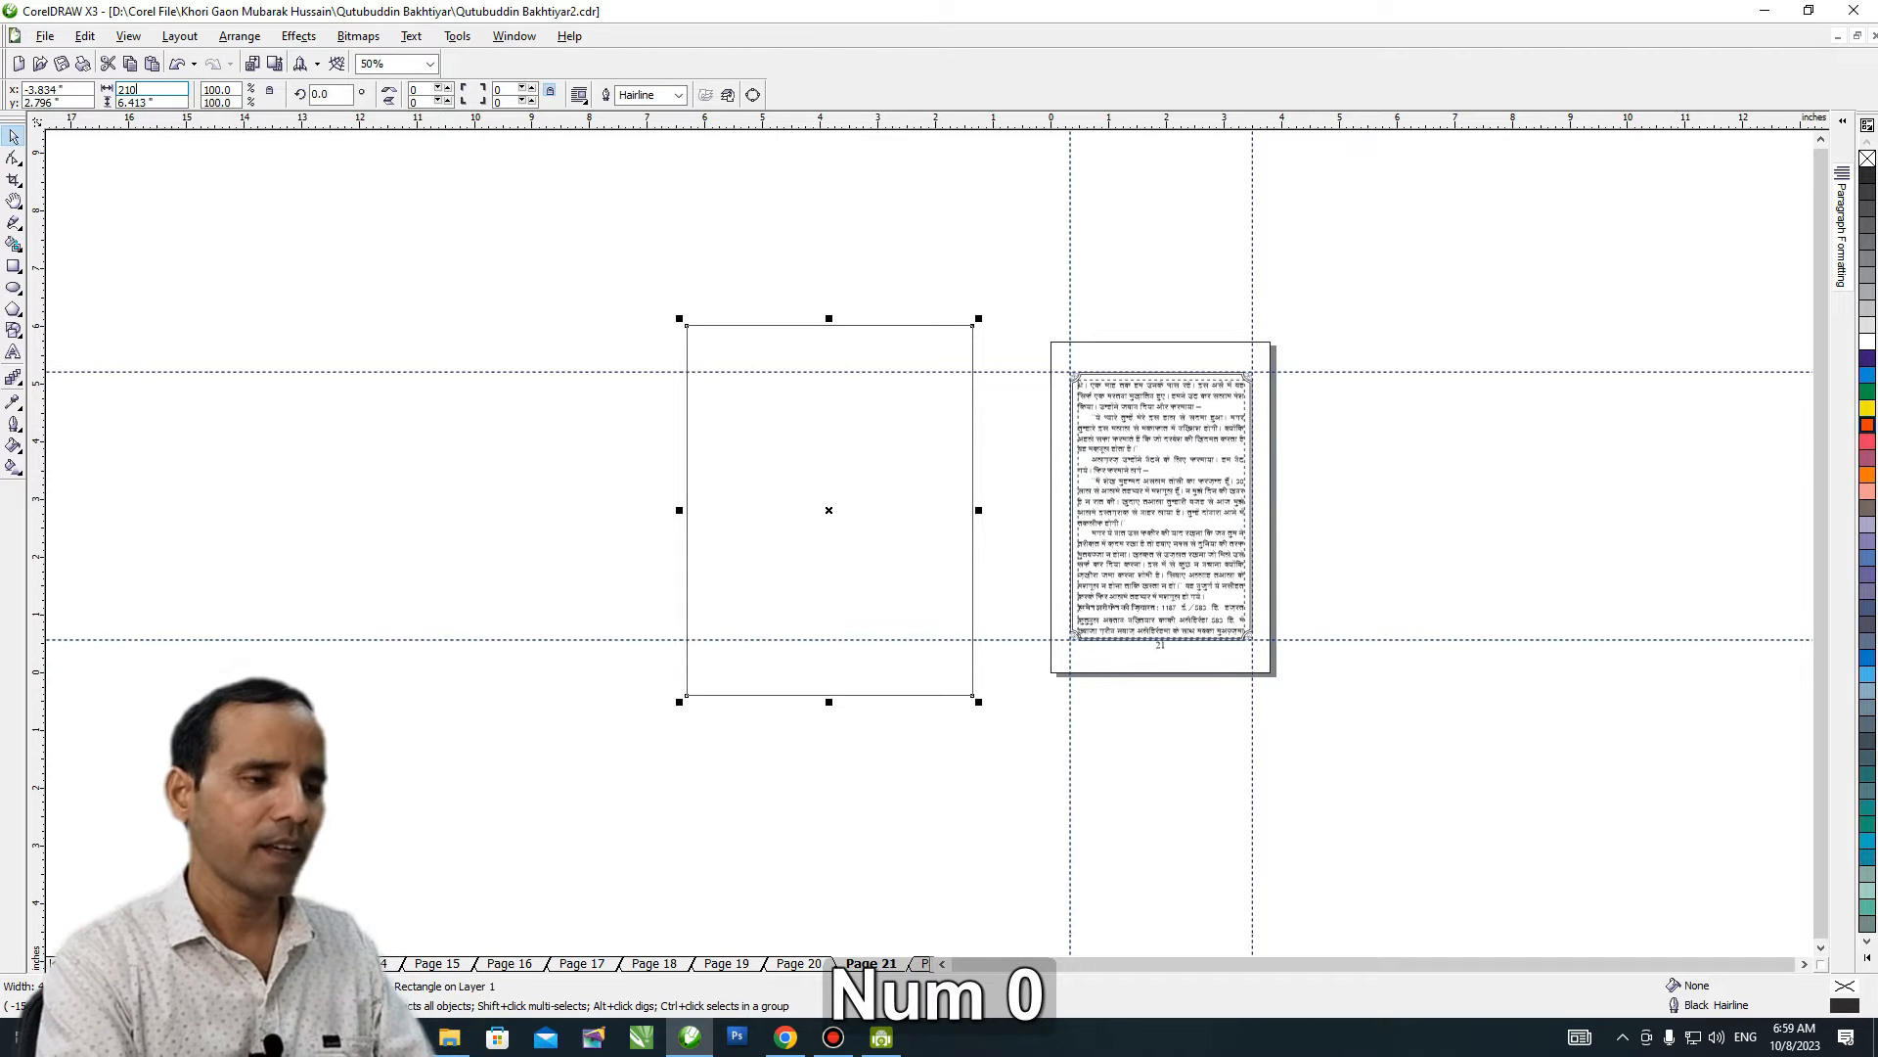
pyautogui.write('mm')
pyautogui.press('Tab')
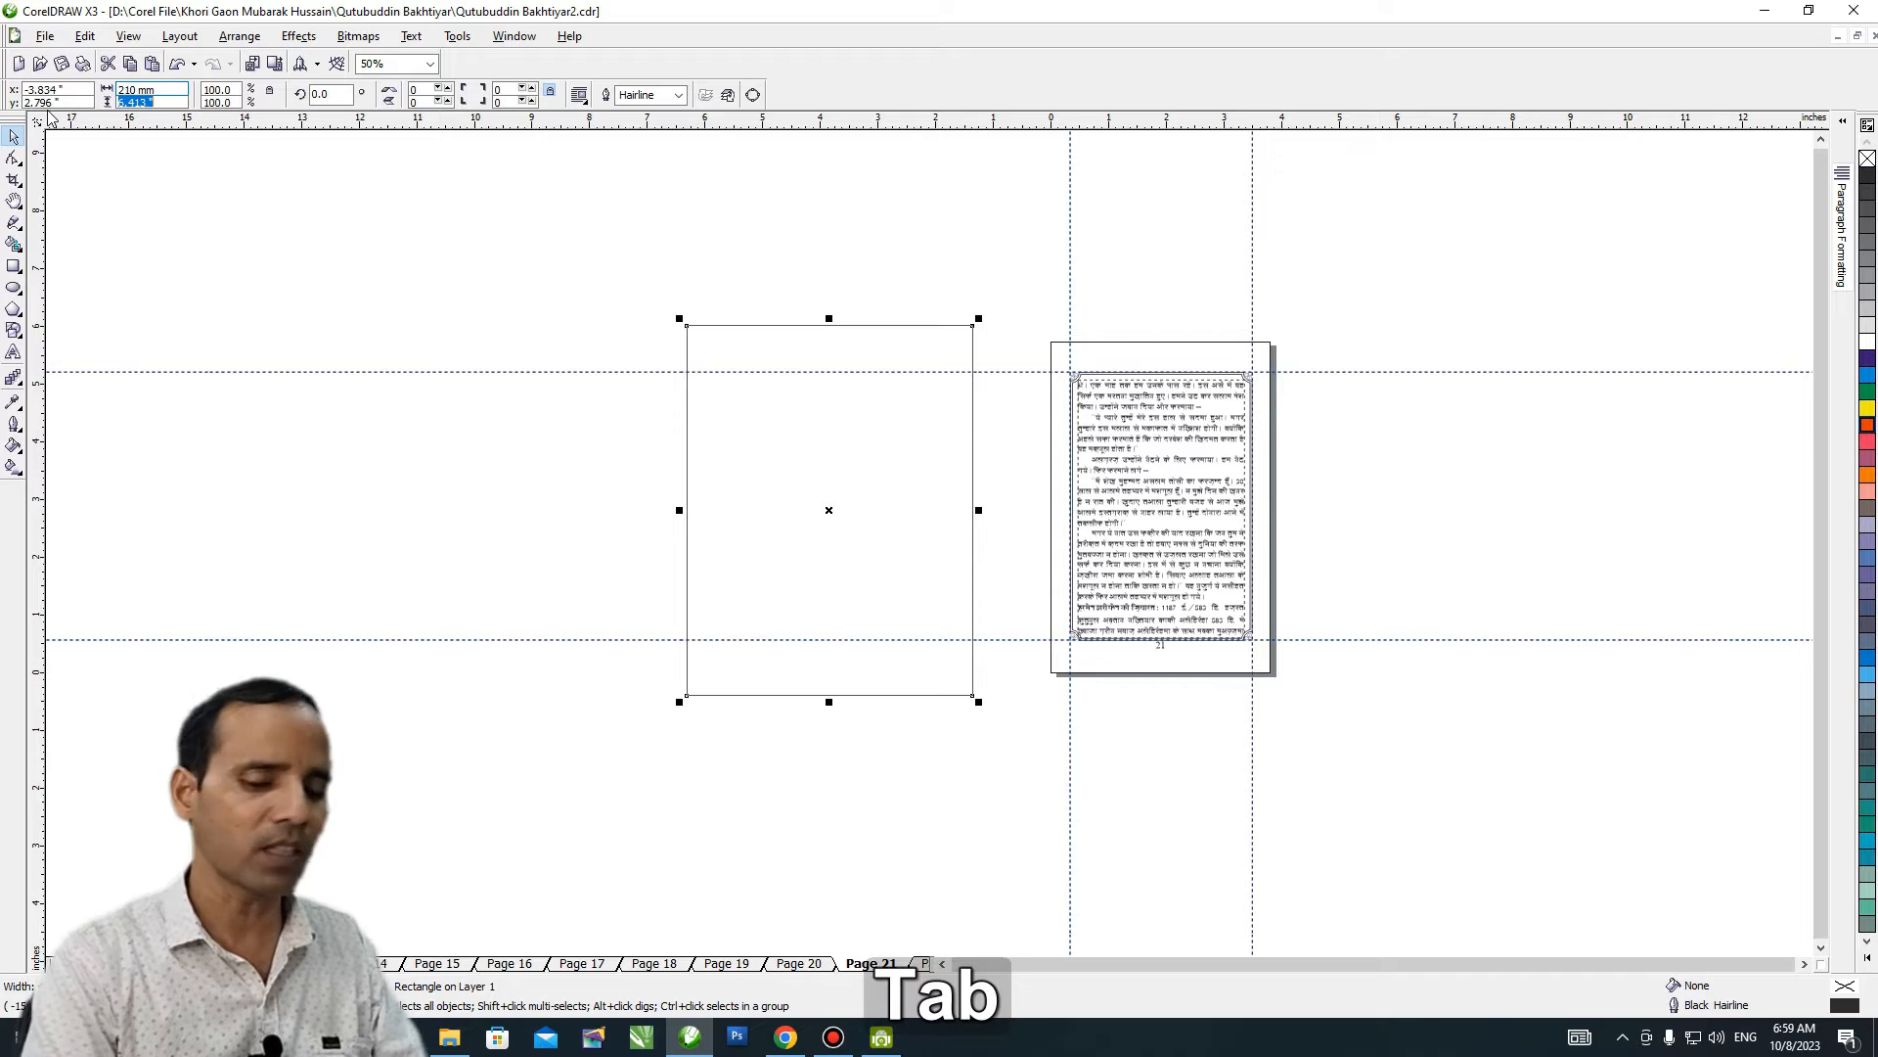
pyautogui.write('297 mm')
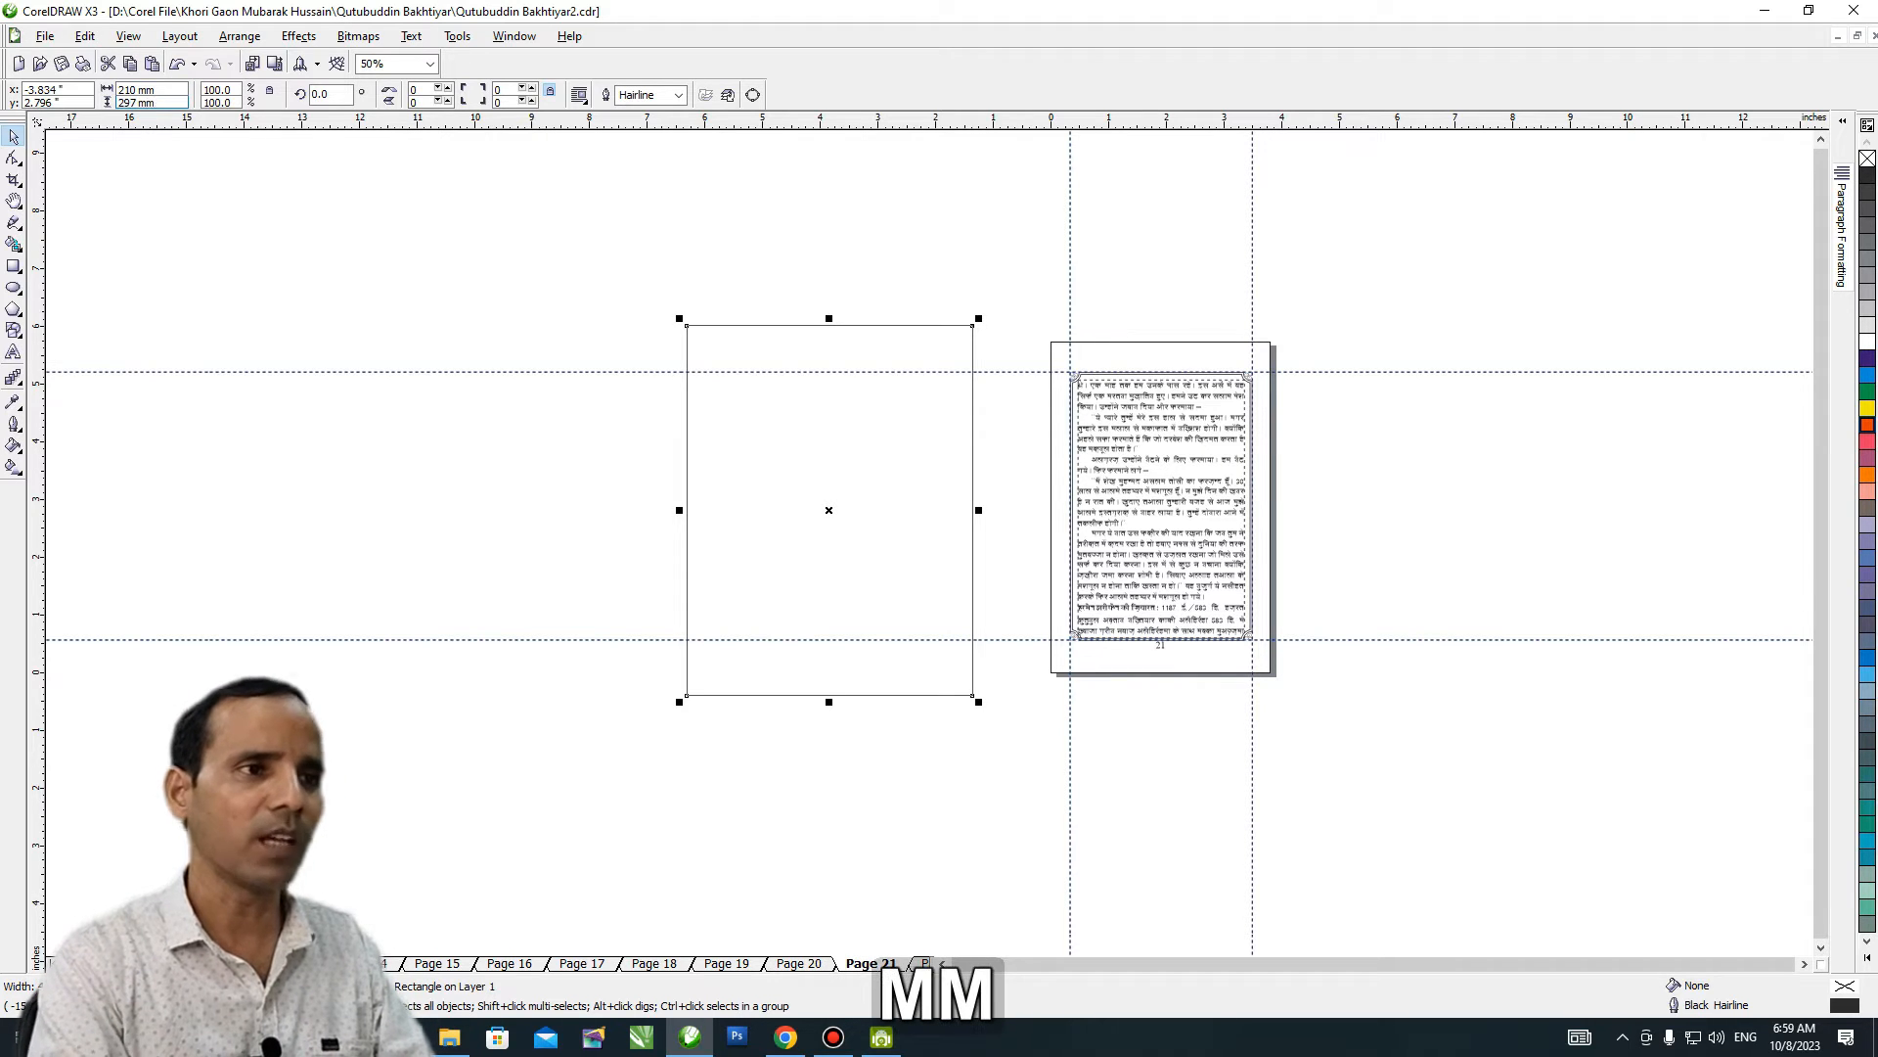
pyautogui.press('Return')
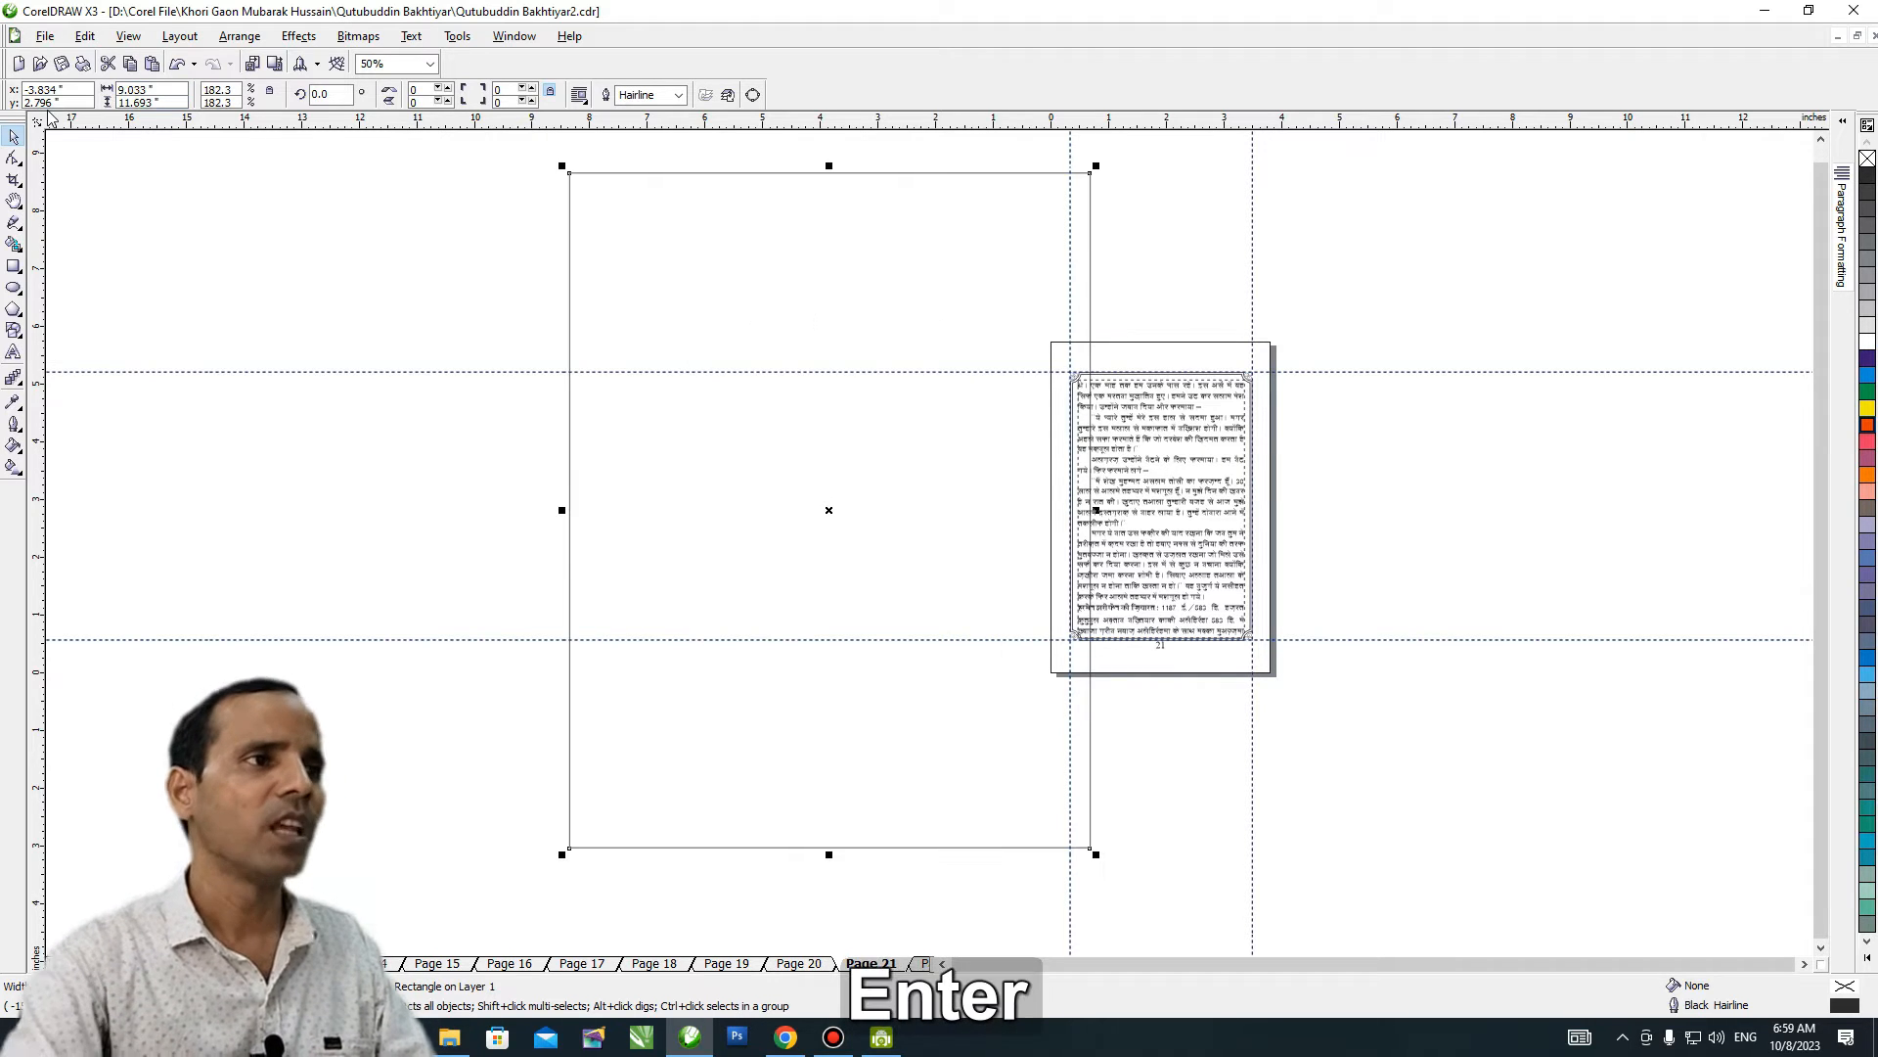
pyautogui.moveTo(832, 508); pyautogui.dragTo(696, 535)
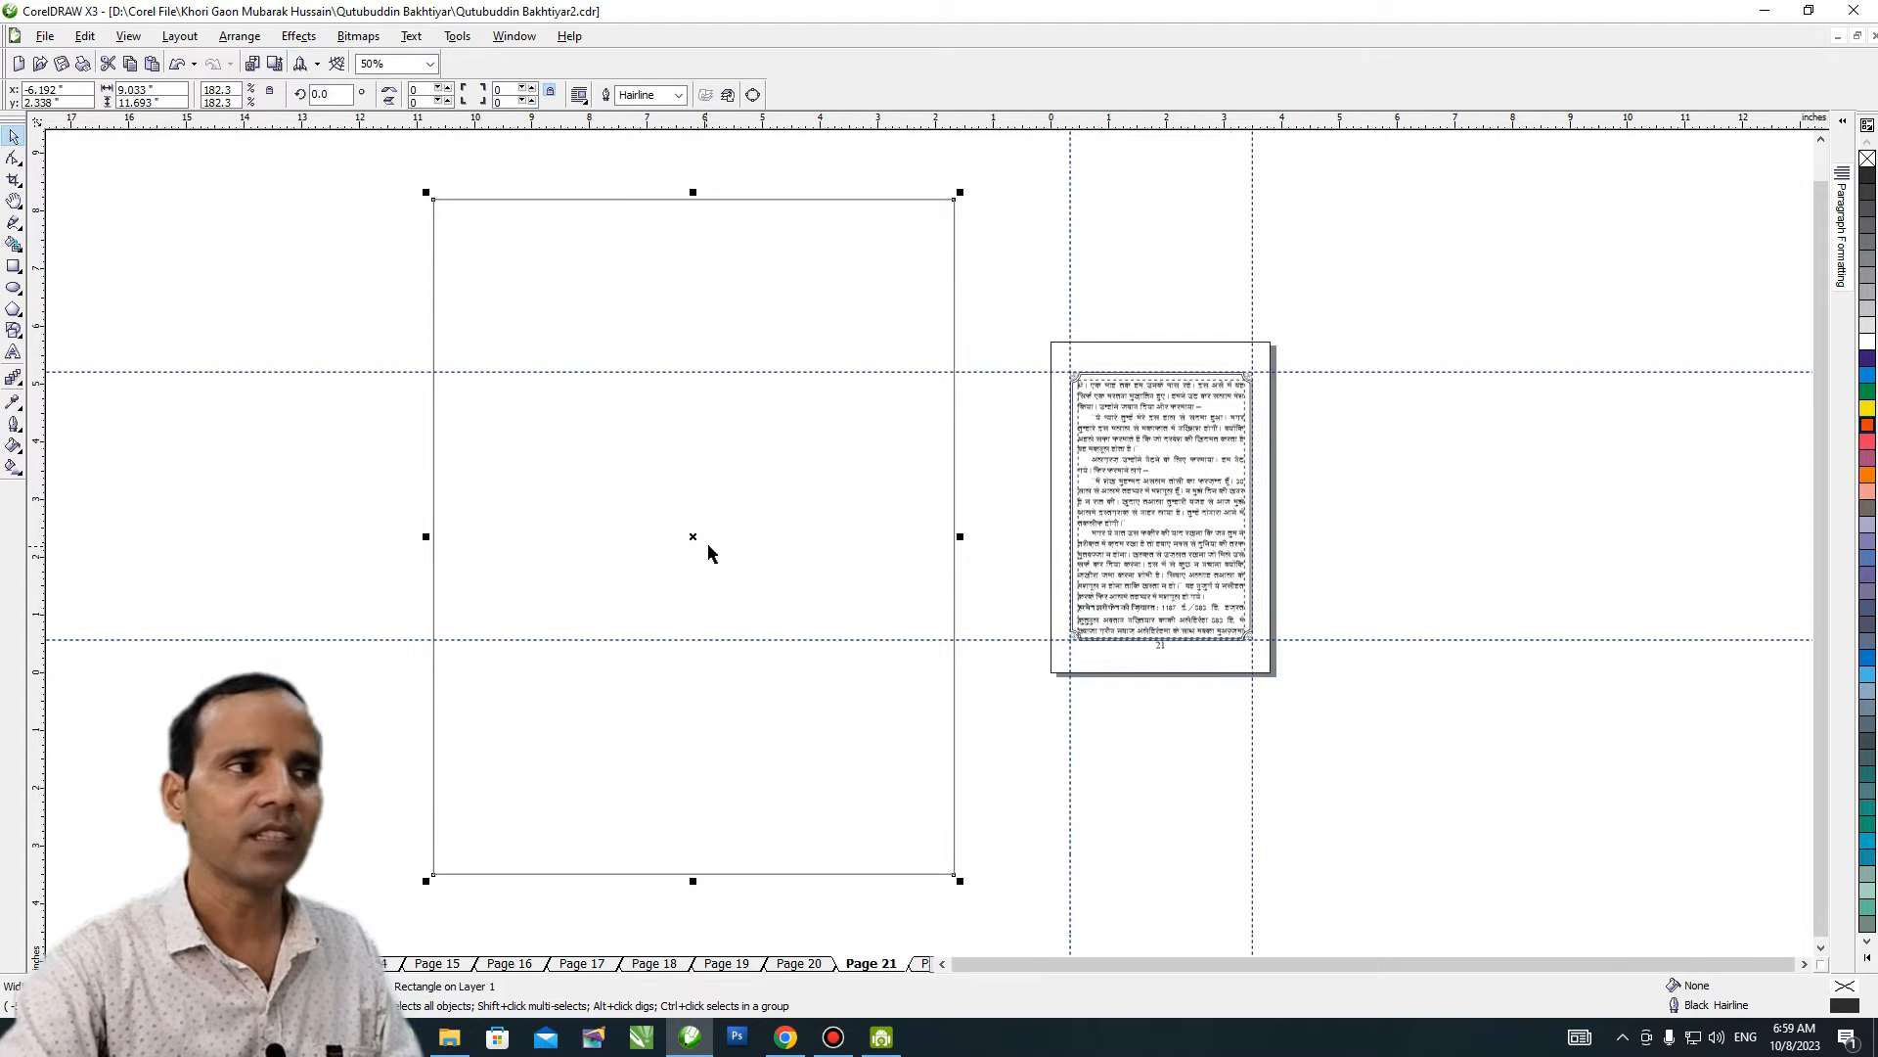
# Create a page-sized rectangle and move it into the upper-left part of the large sheet rectangle.
pyautogui.press('space')
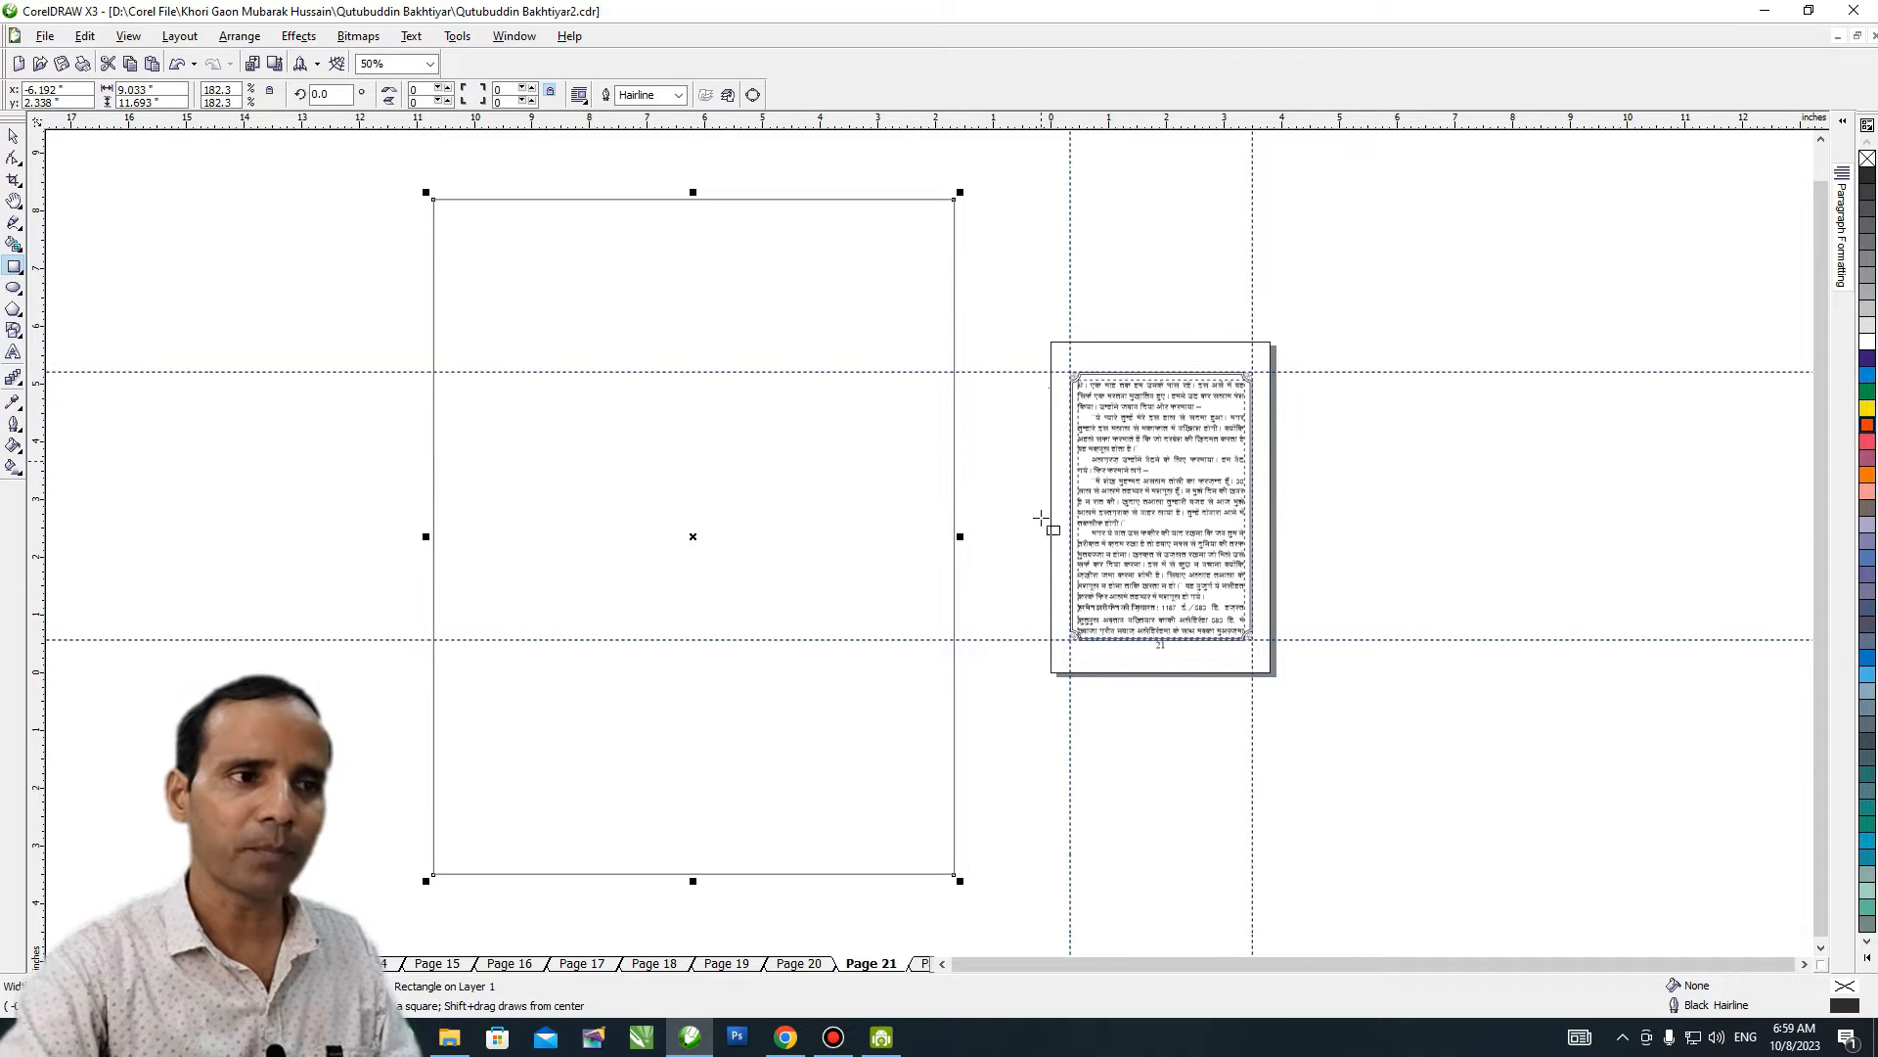
pyautogui.doubleClick(14, 266)
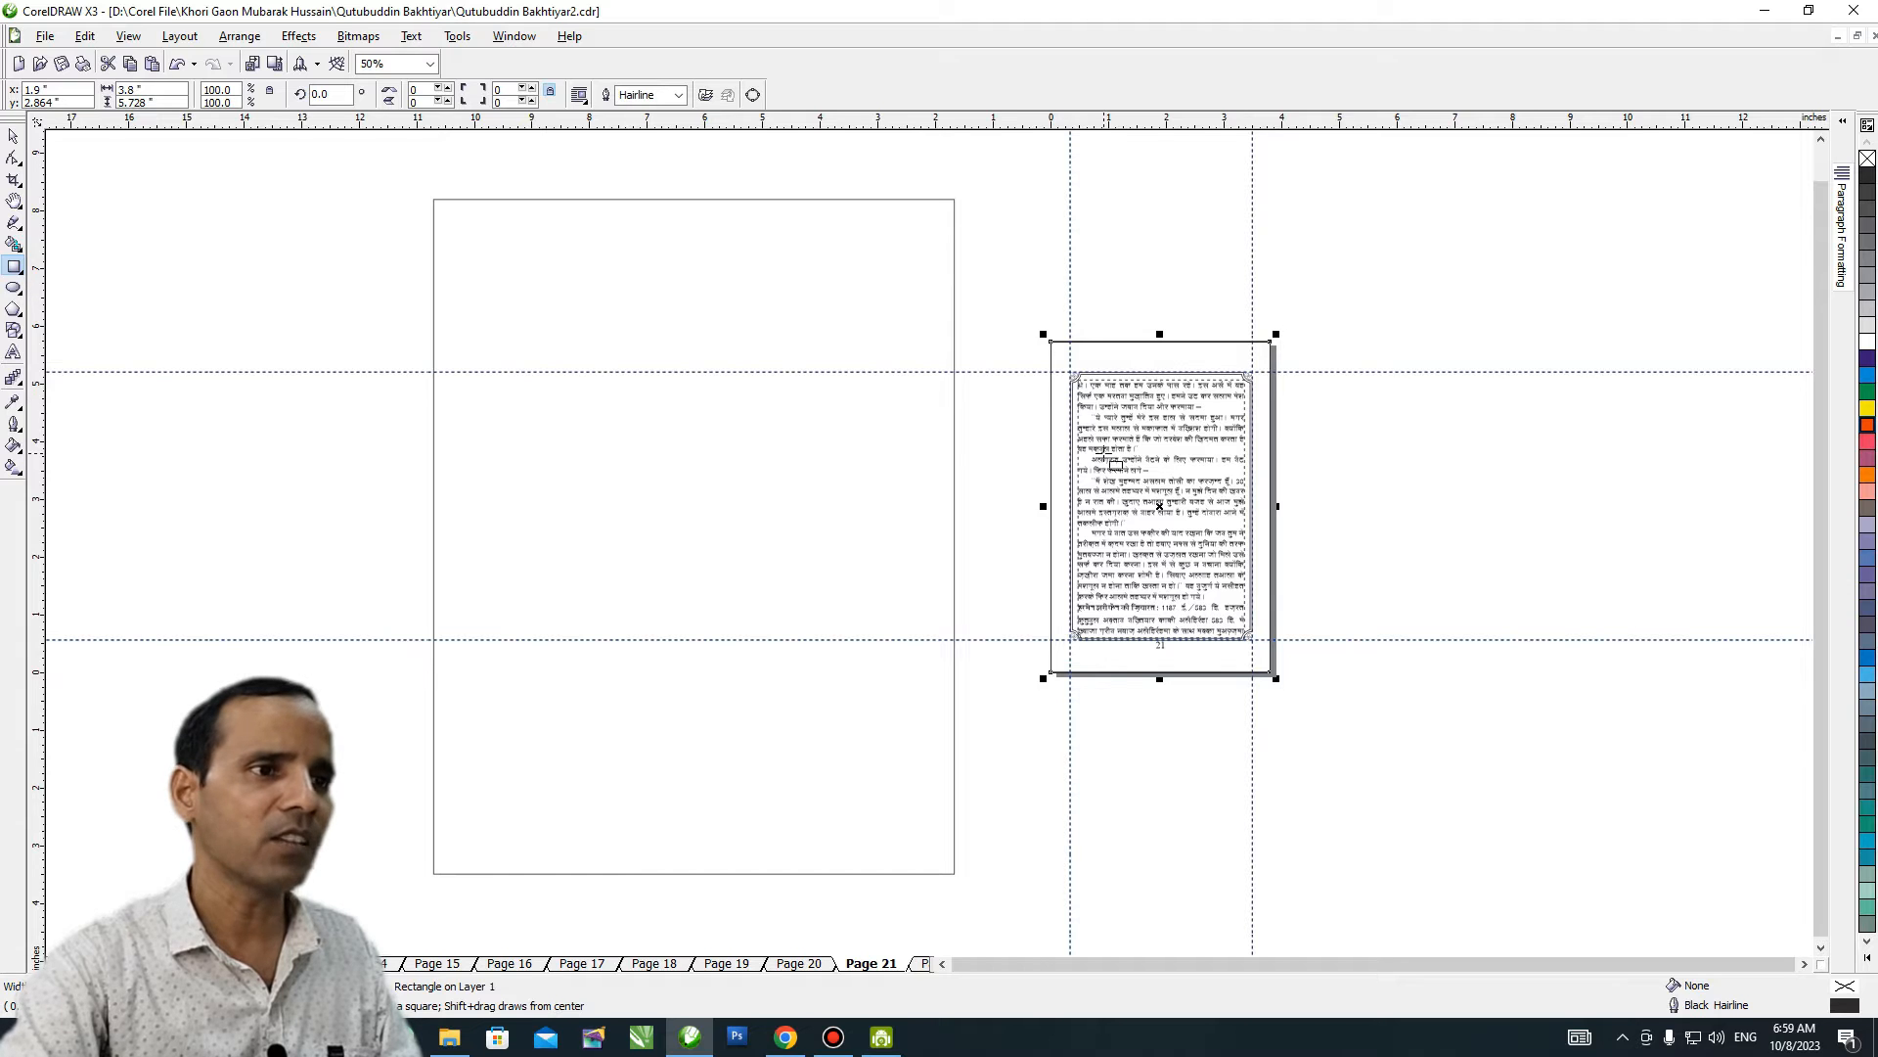
pyautogui.press('space')
pyautogui.moveTo(1159, 508); pyautogui.dragTo(563, 384)
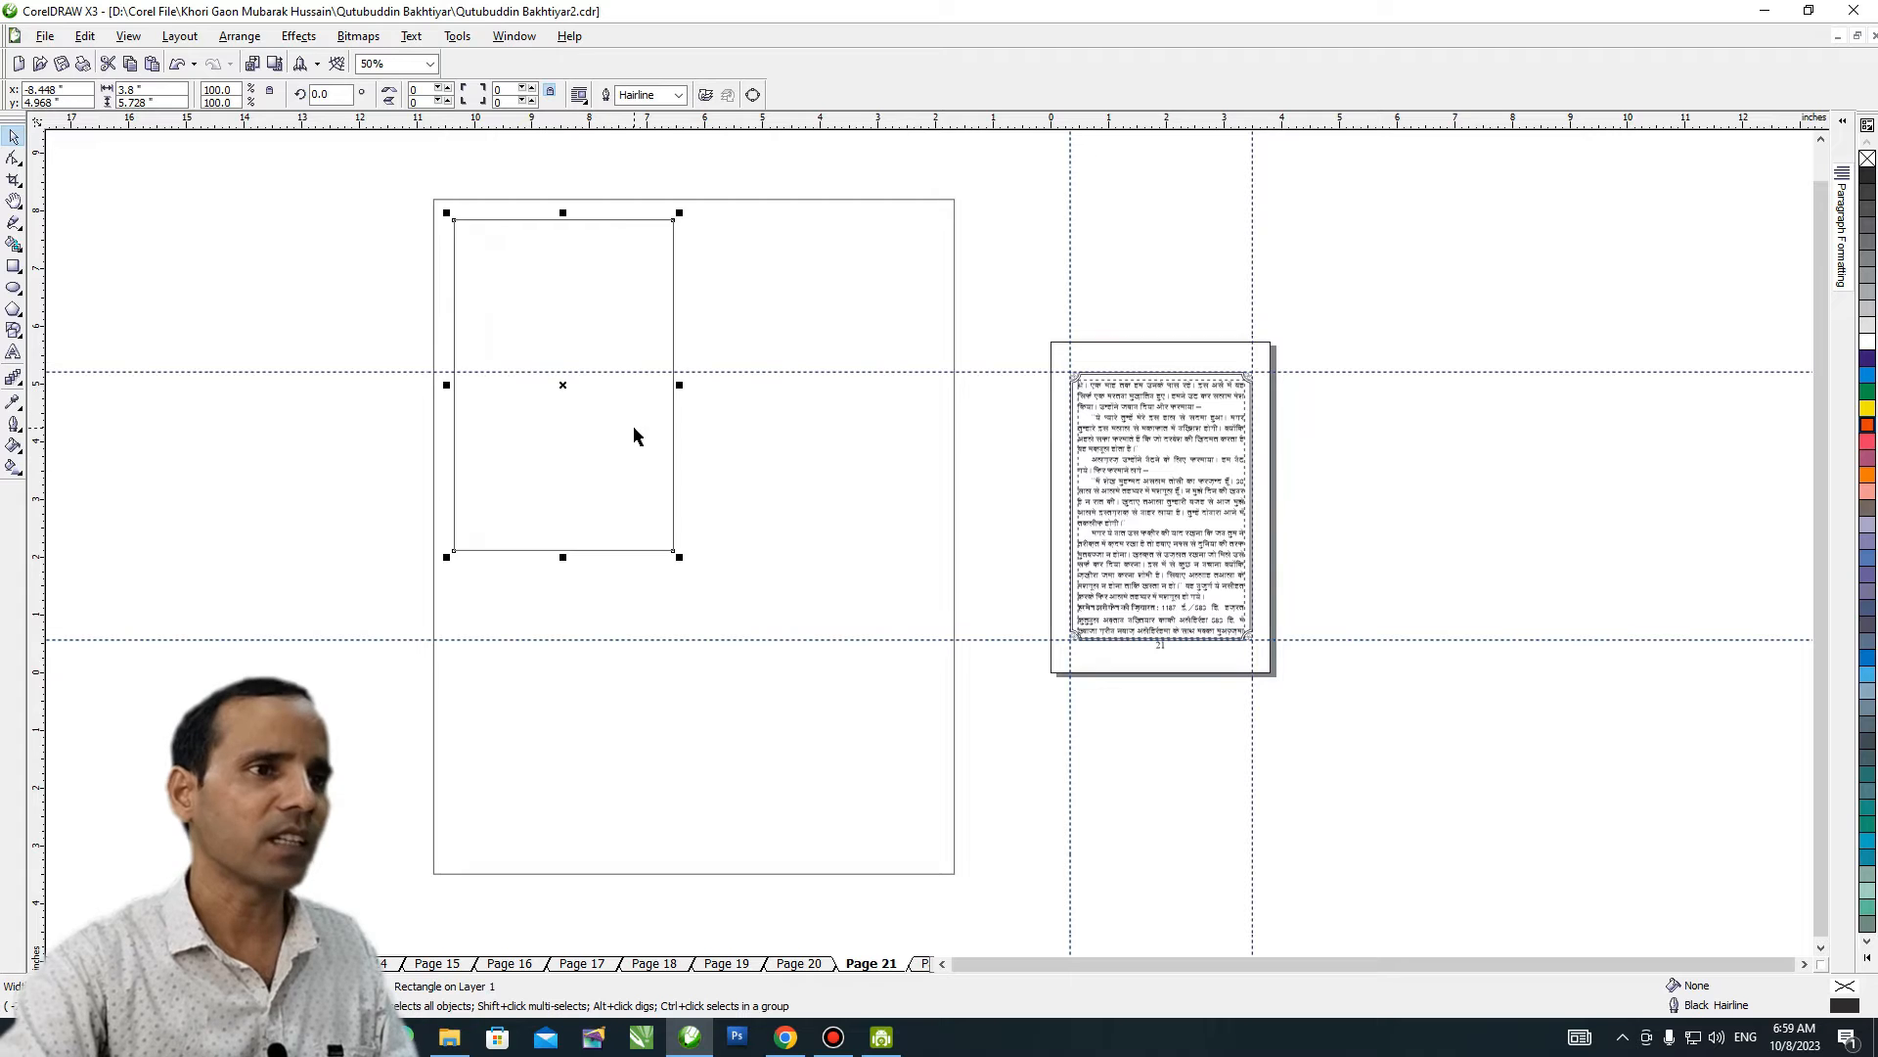
# Duplicate the page-sized rectangle into a two-by-two grid and position the four centrally within the sheet rectangle.
pyautogui.moveTo(447, 384); pyautogui.dragTo(743, 403)
pyautogui.moveTo(398, 197); pyautogui.dragTo(960, 611)
pyautogui.moveTo(672, 213); pyautogui.dragTo(655, 587)
pyautogui.press('p')
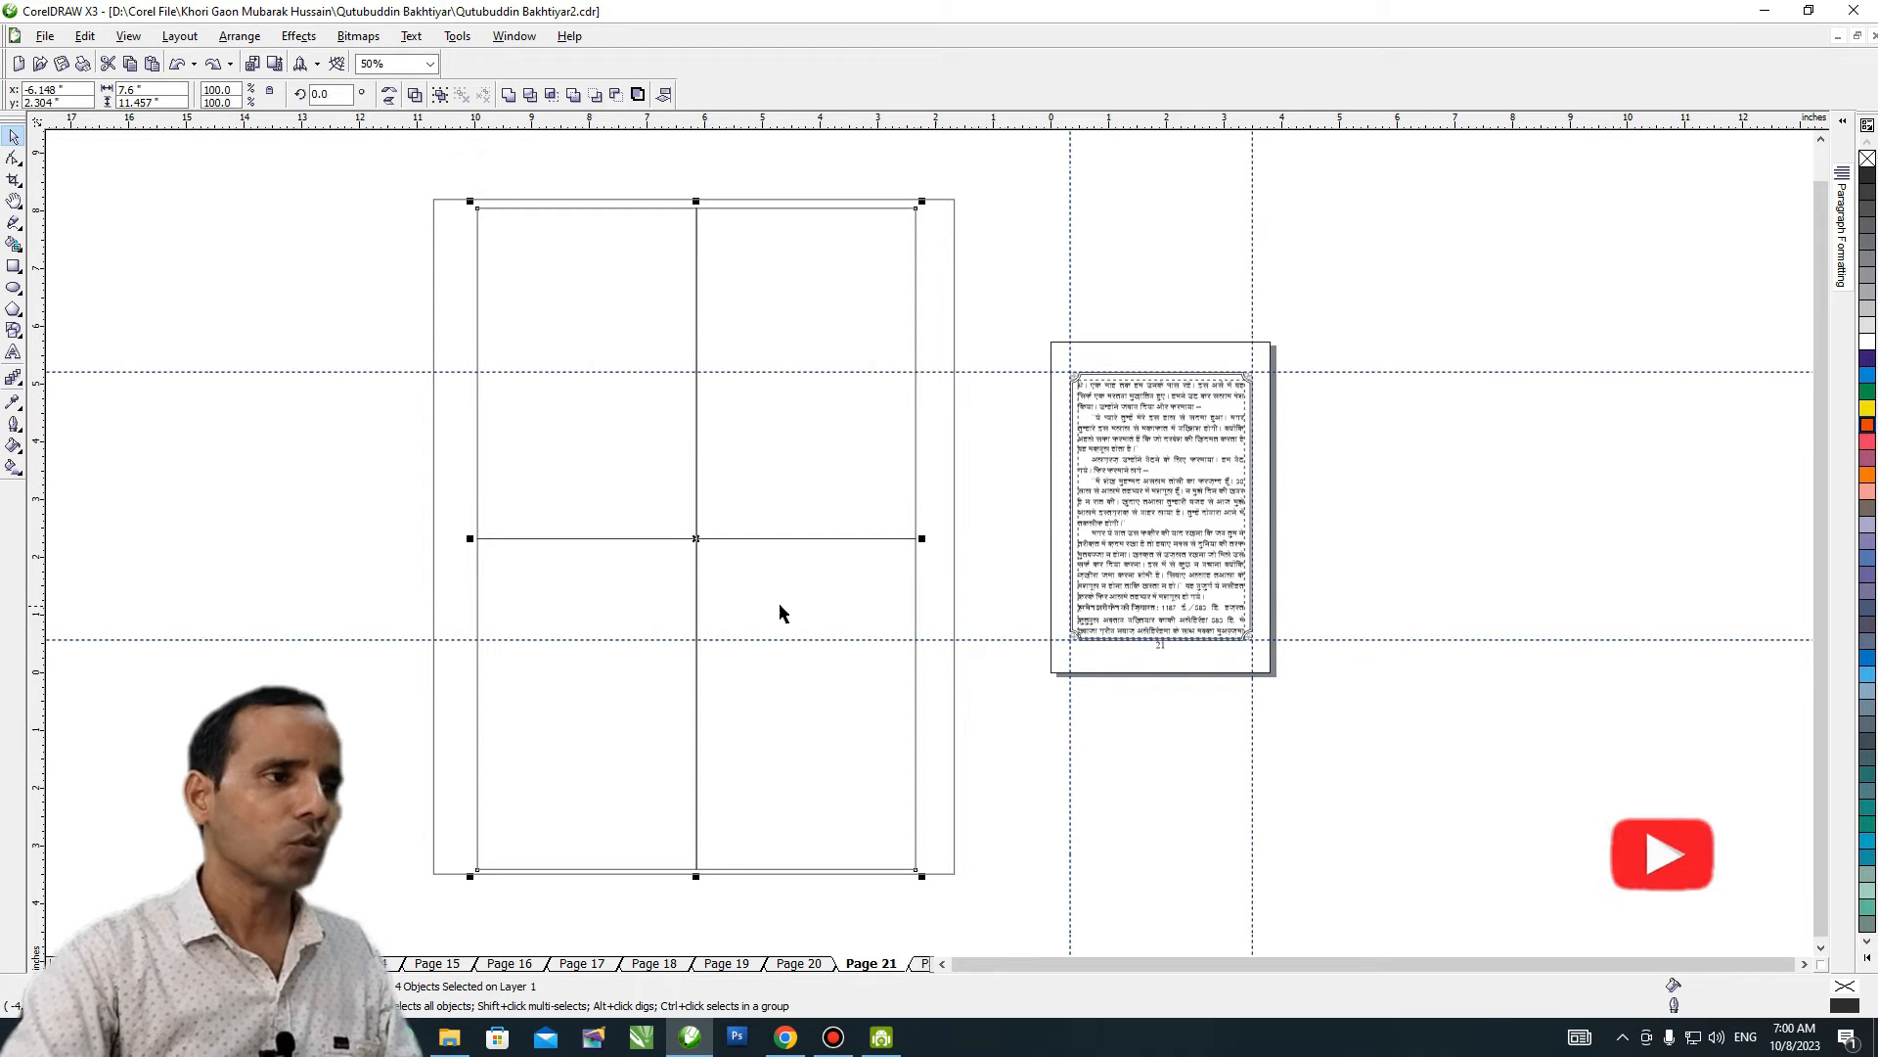
pyautogui.press('Up')
pyautogui.hotkey('ctrl', 'Down')
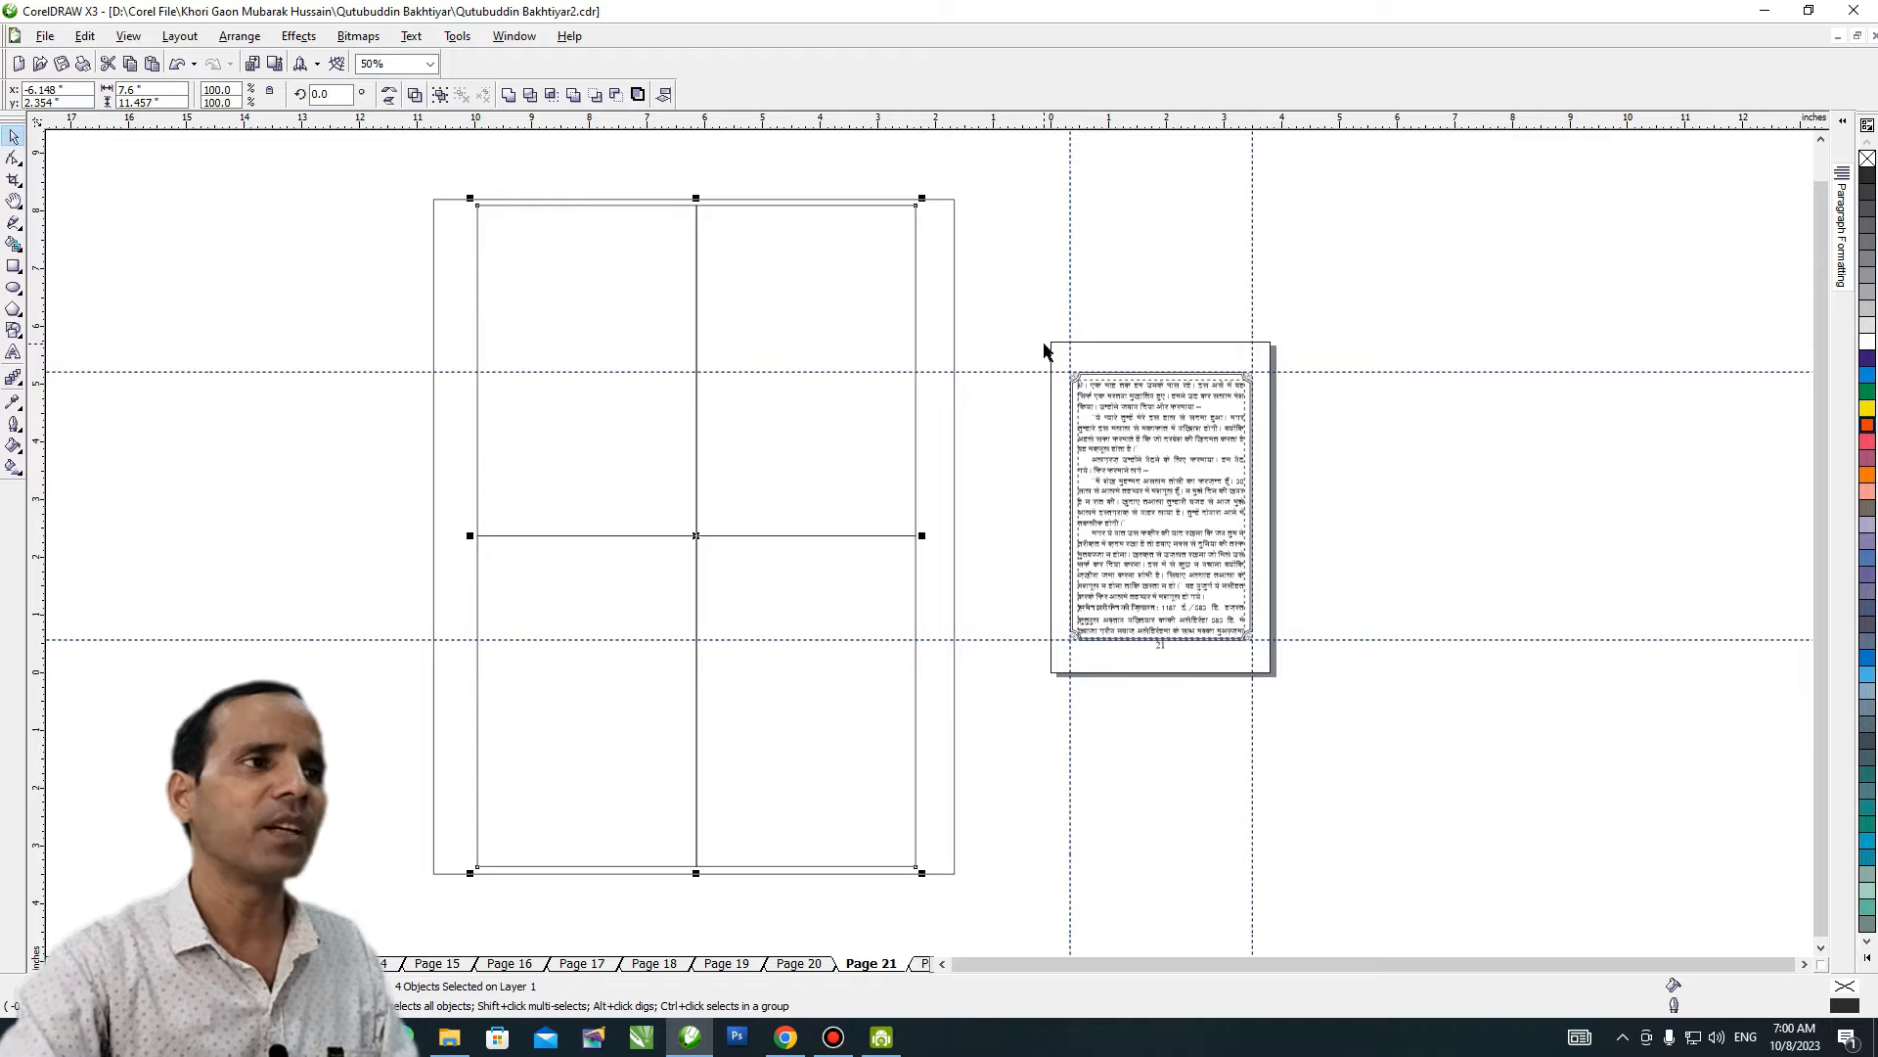
pyautogui.click(473, 201)
pyautogui.moveTo(517, 343); pyautogui.dragTo(920, 554)
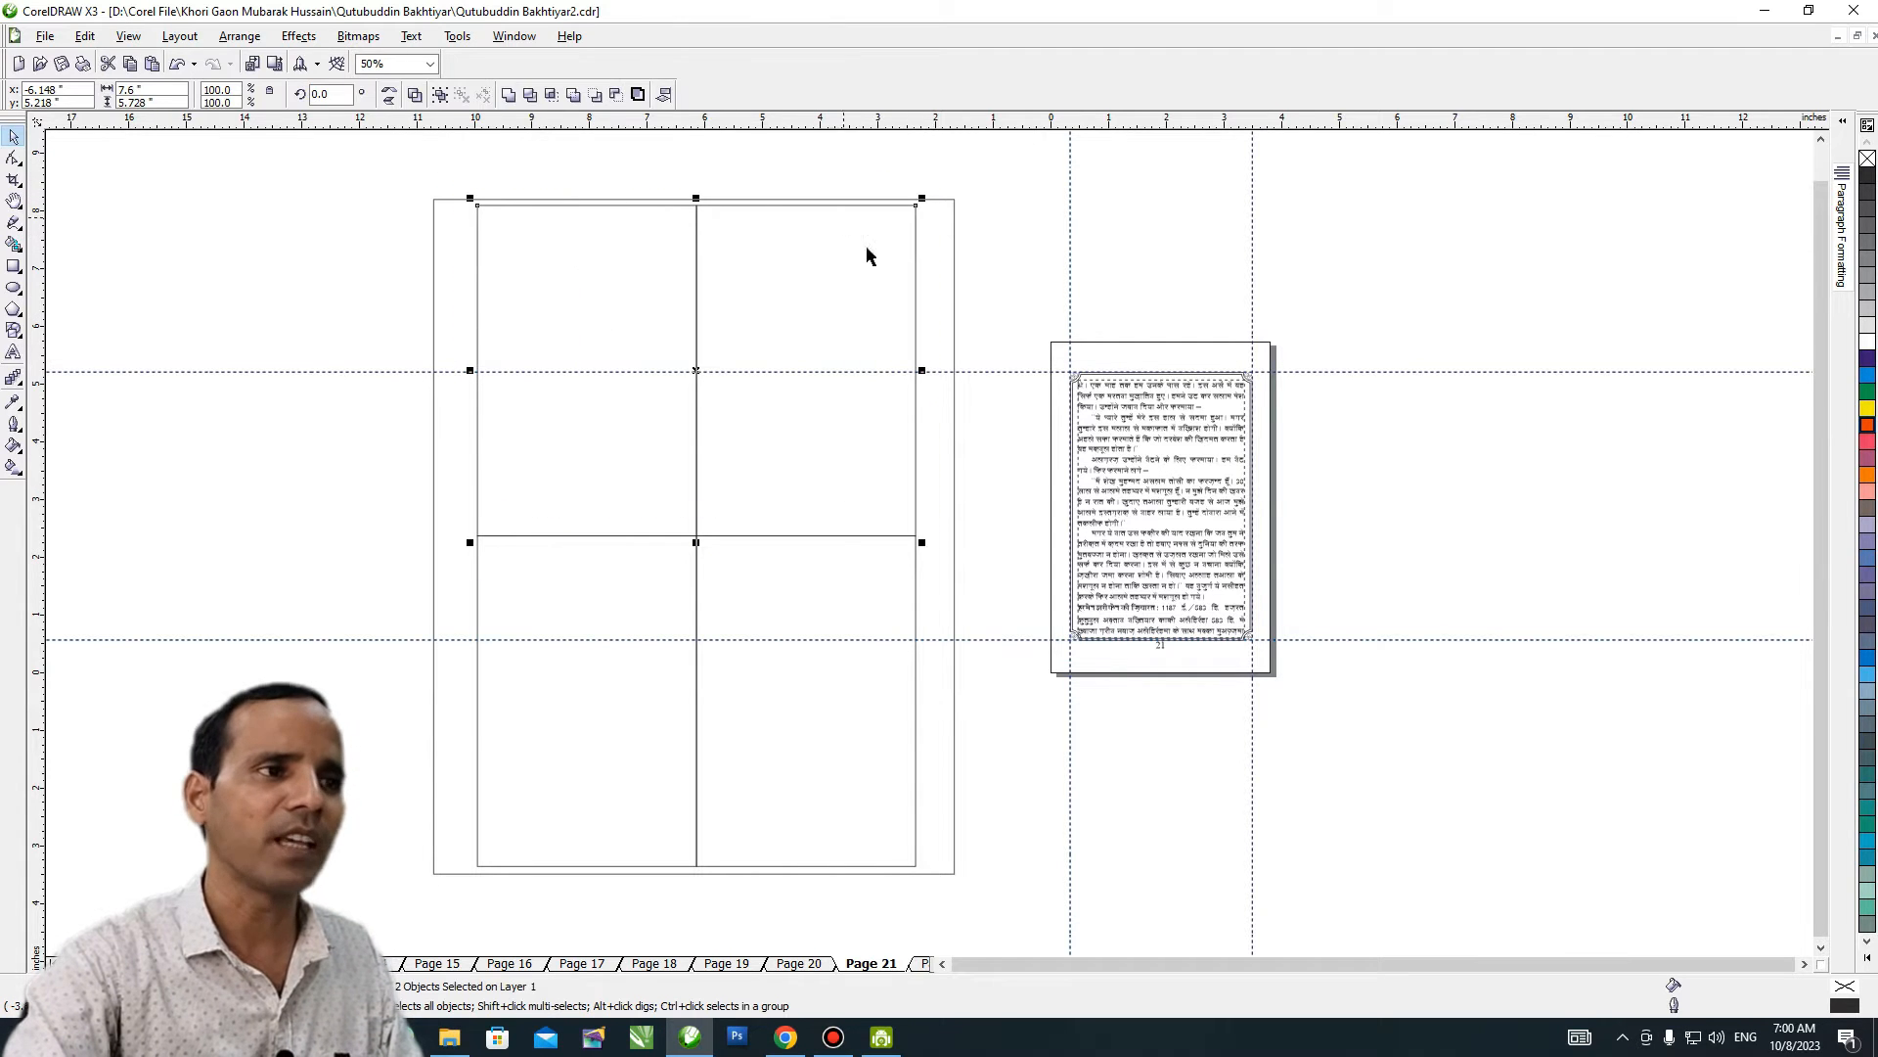
pyautogui.click(489, 163)
pyautogui.moveTo(431, 176); pyautogui.dragTo(738, 577)
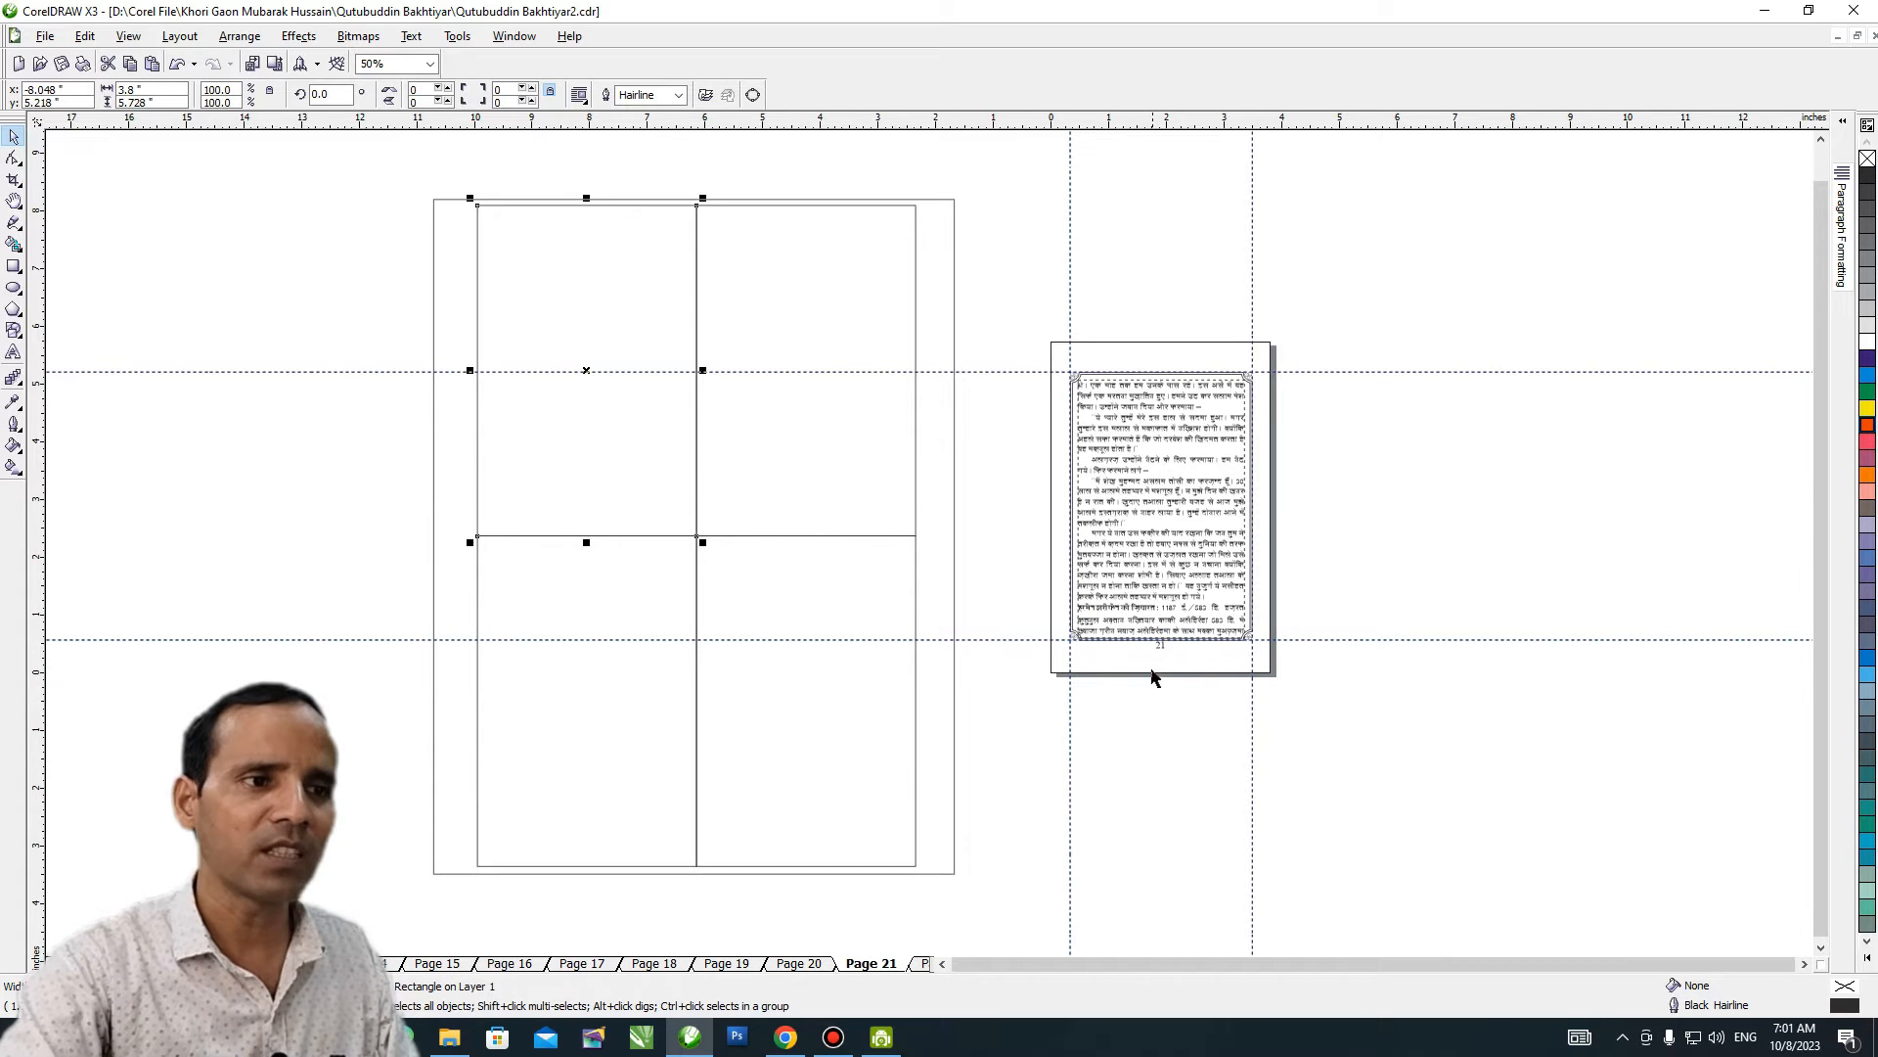
# Copy the page's ornamental border into each of the four grid cells on the sheet.
pyautogui.click(1076, 384)
pyautogui.moveTo(1158, 506); pyautogui.dragTo(585, 375)
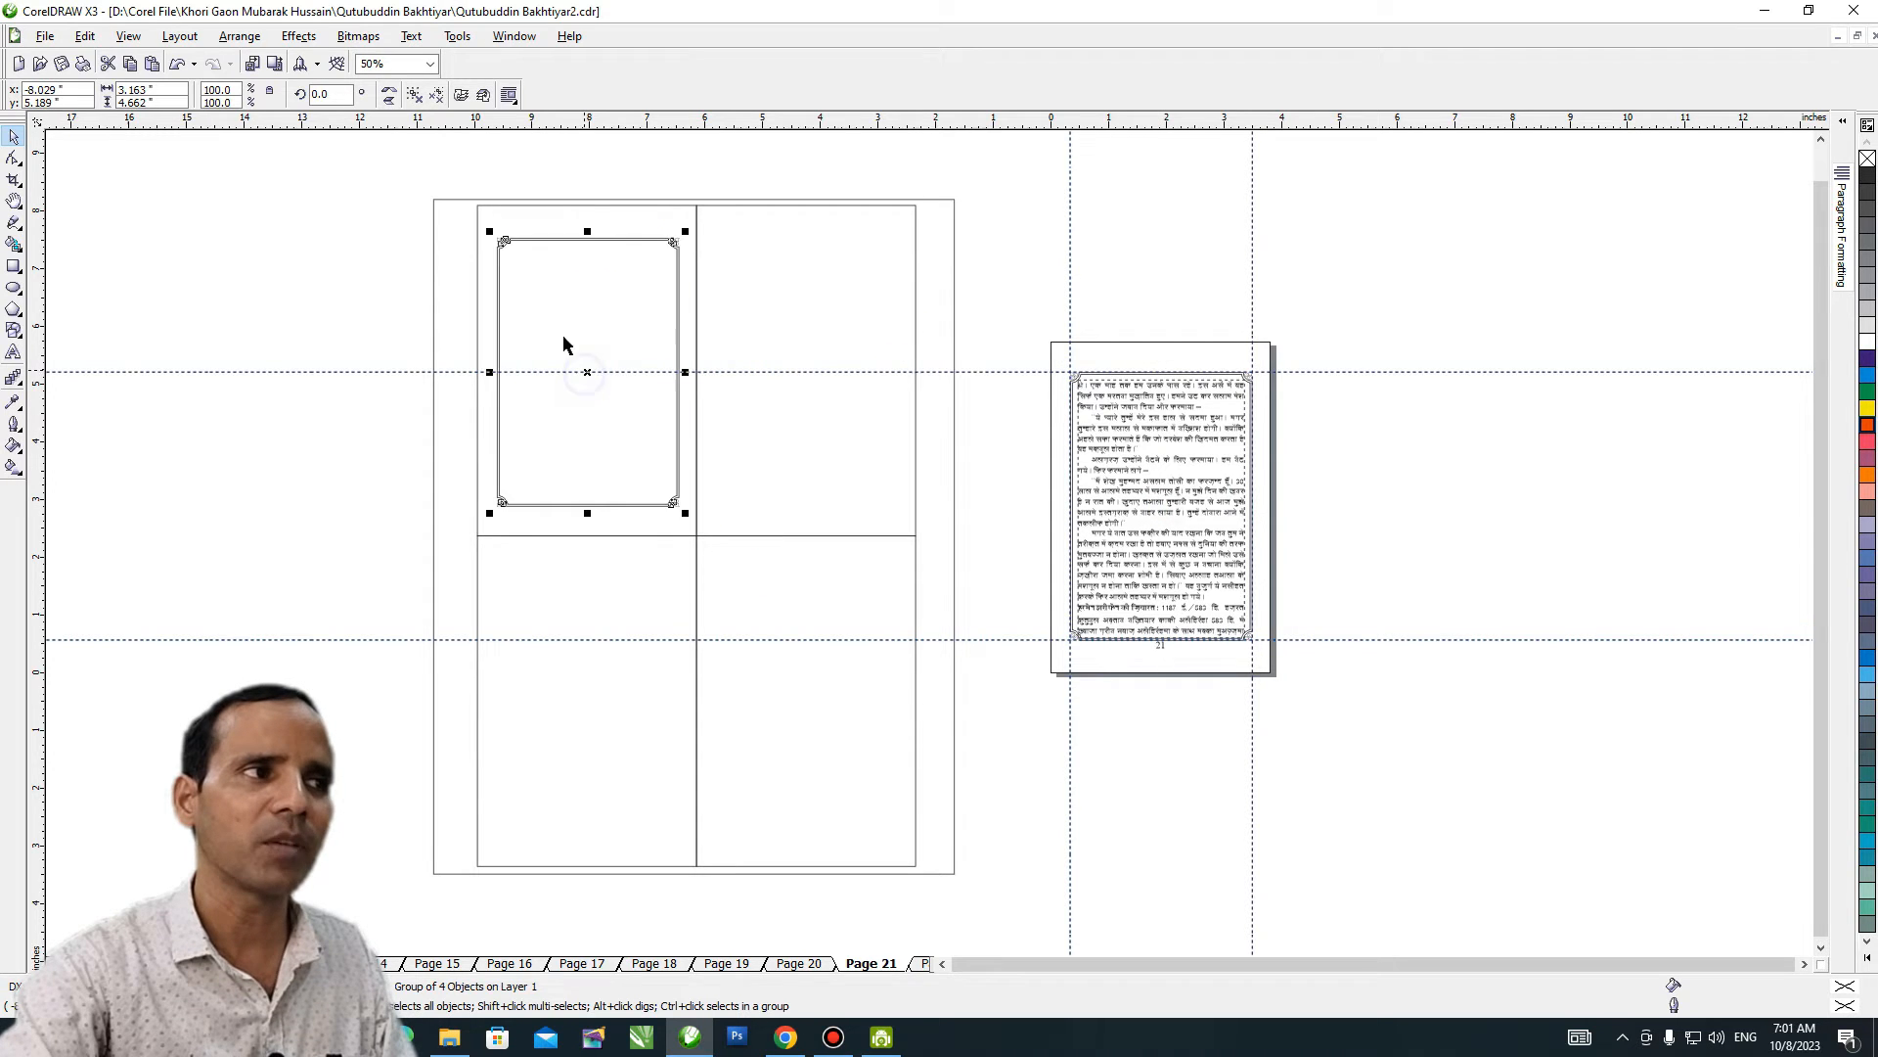
pyautogui.click(843, 599)
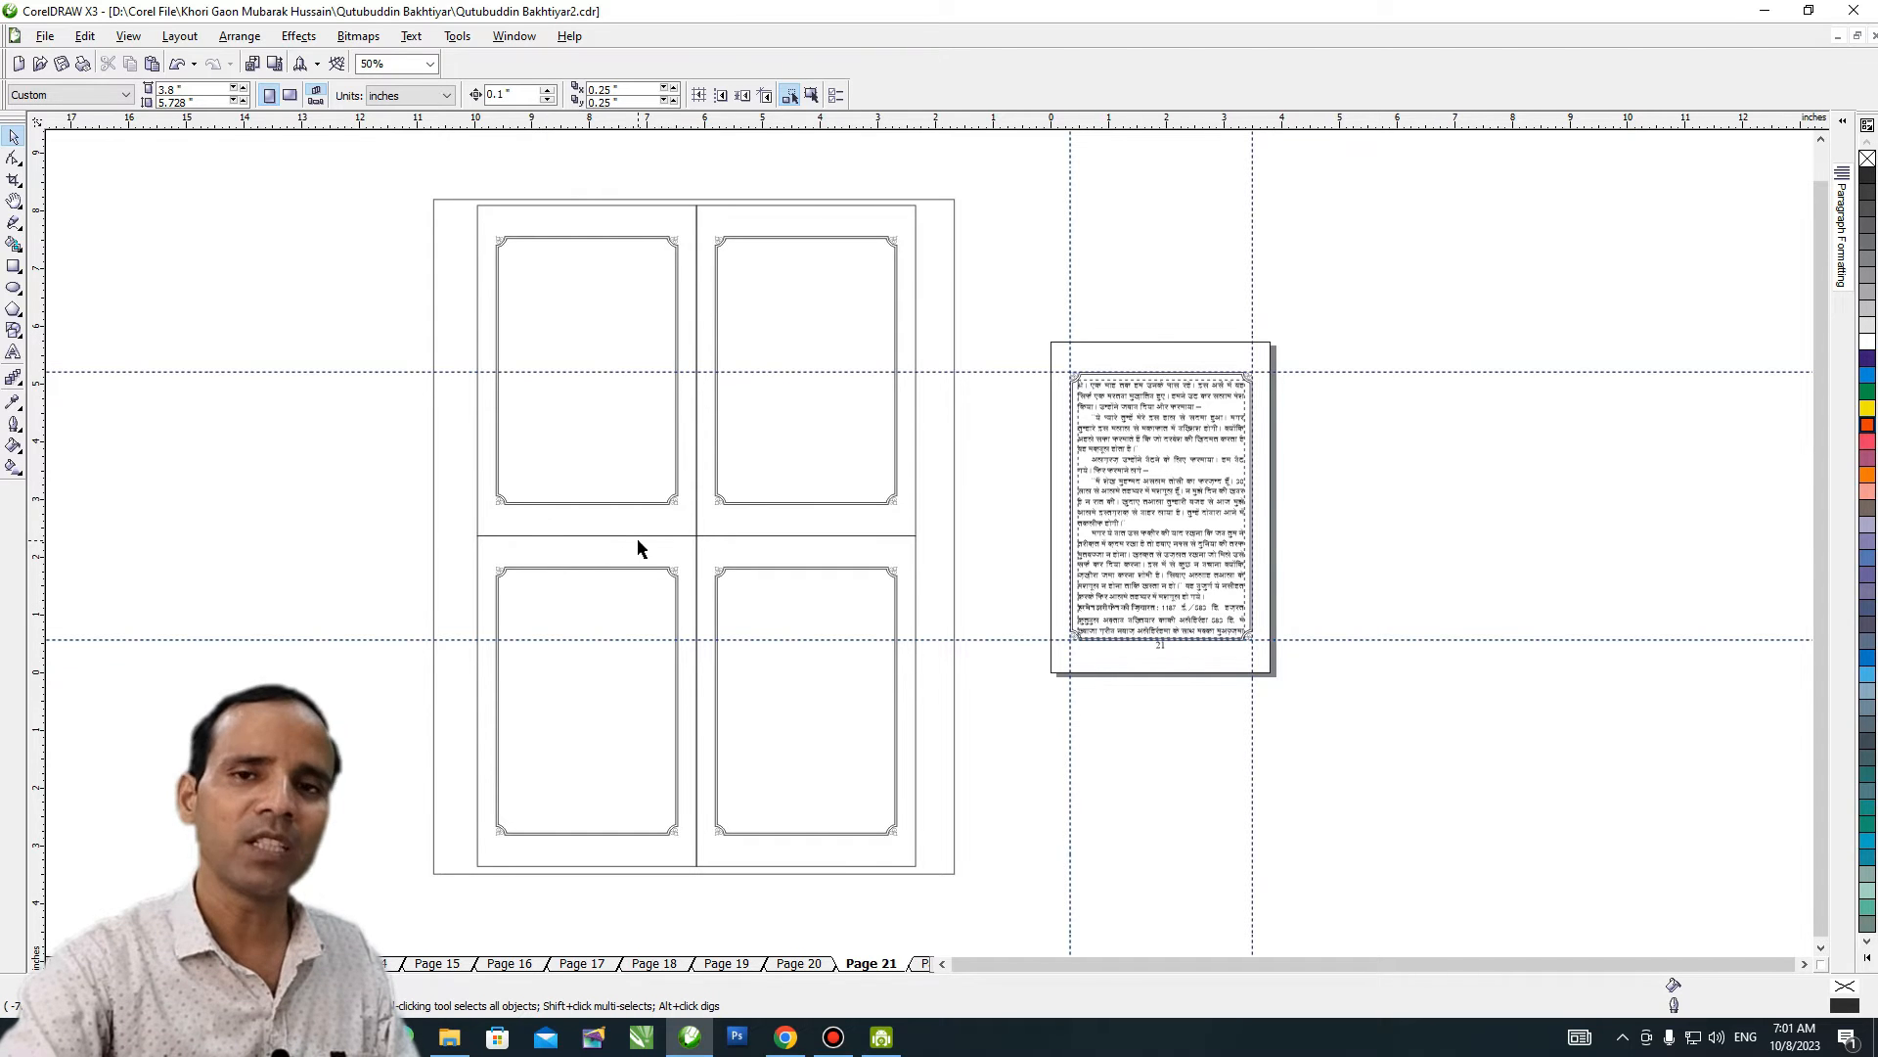
# Draw a temporary rectangle about 0.7 by 1.04 inches across the gap between the left column's two borders, and delete it.
pyautogui.click(14, 267)
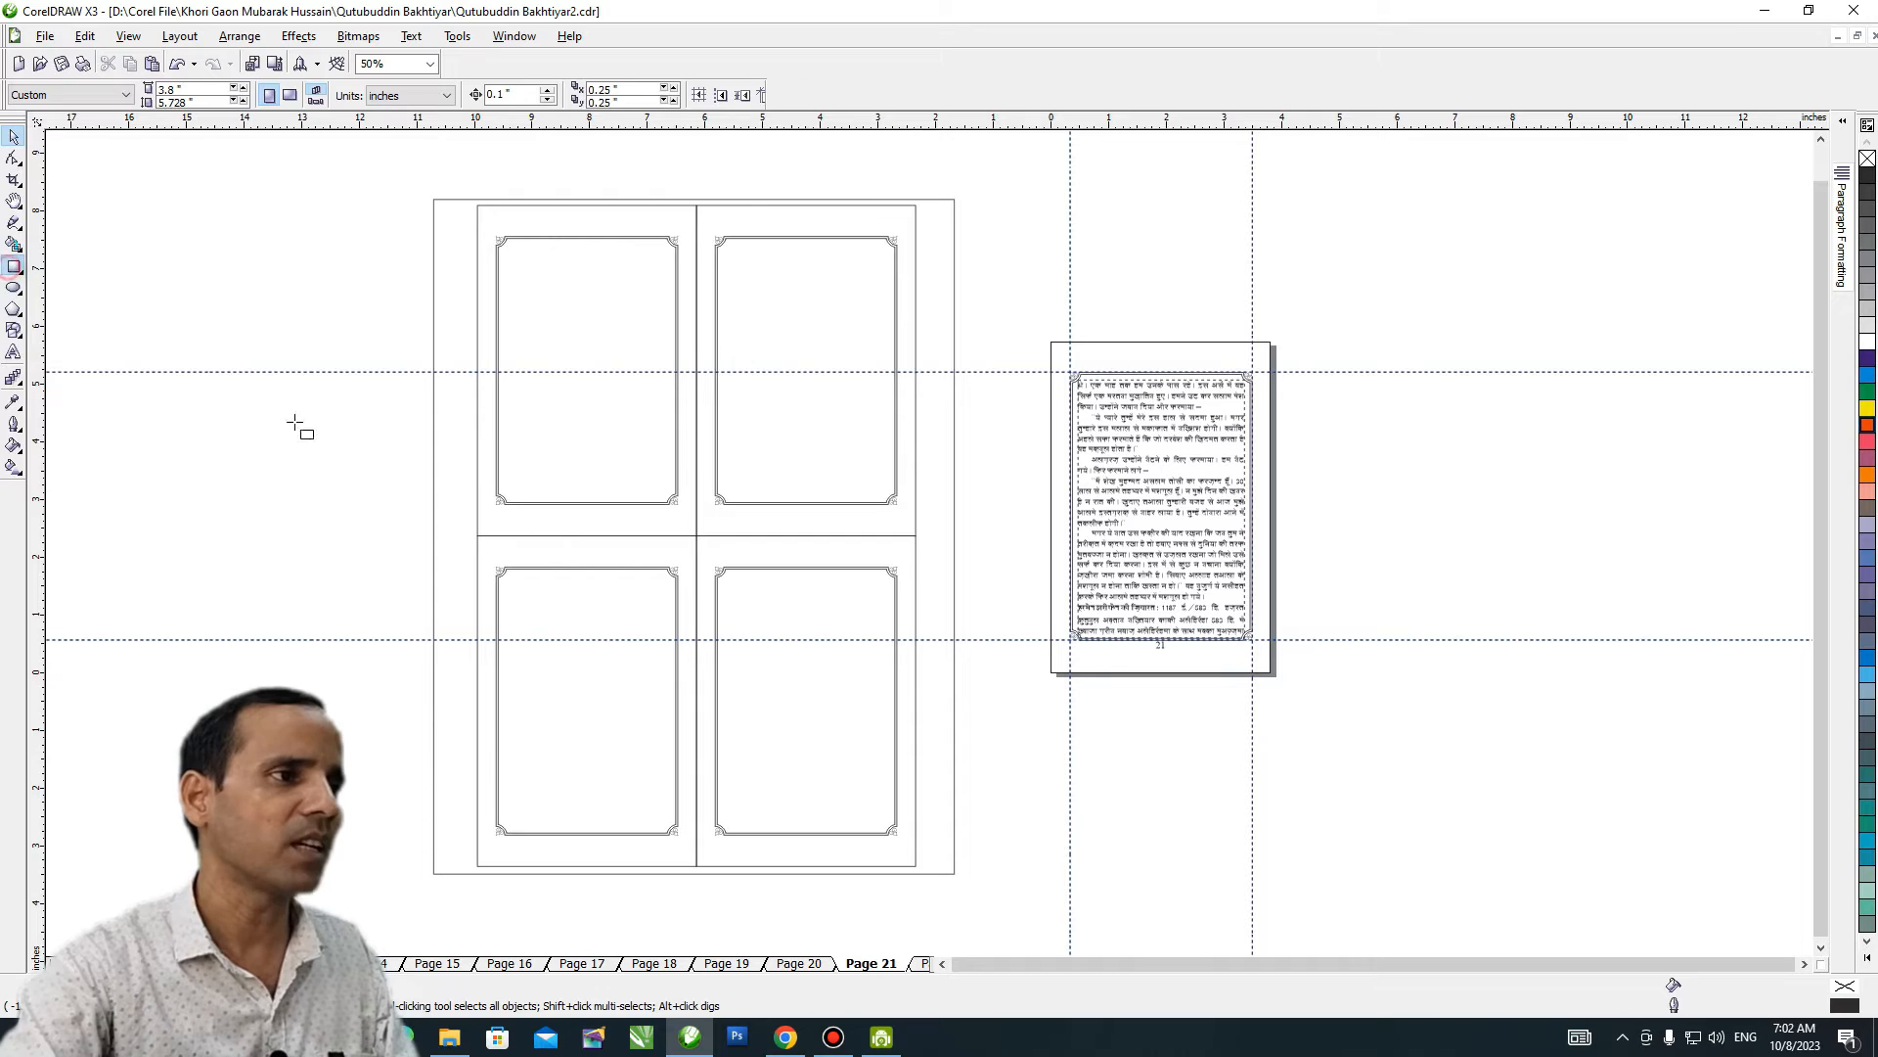
pyautogui.moveTo(553, 506); pyautogui.dragTo(593, 566)
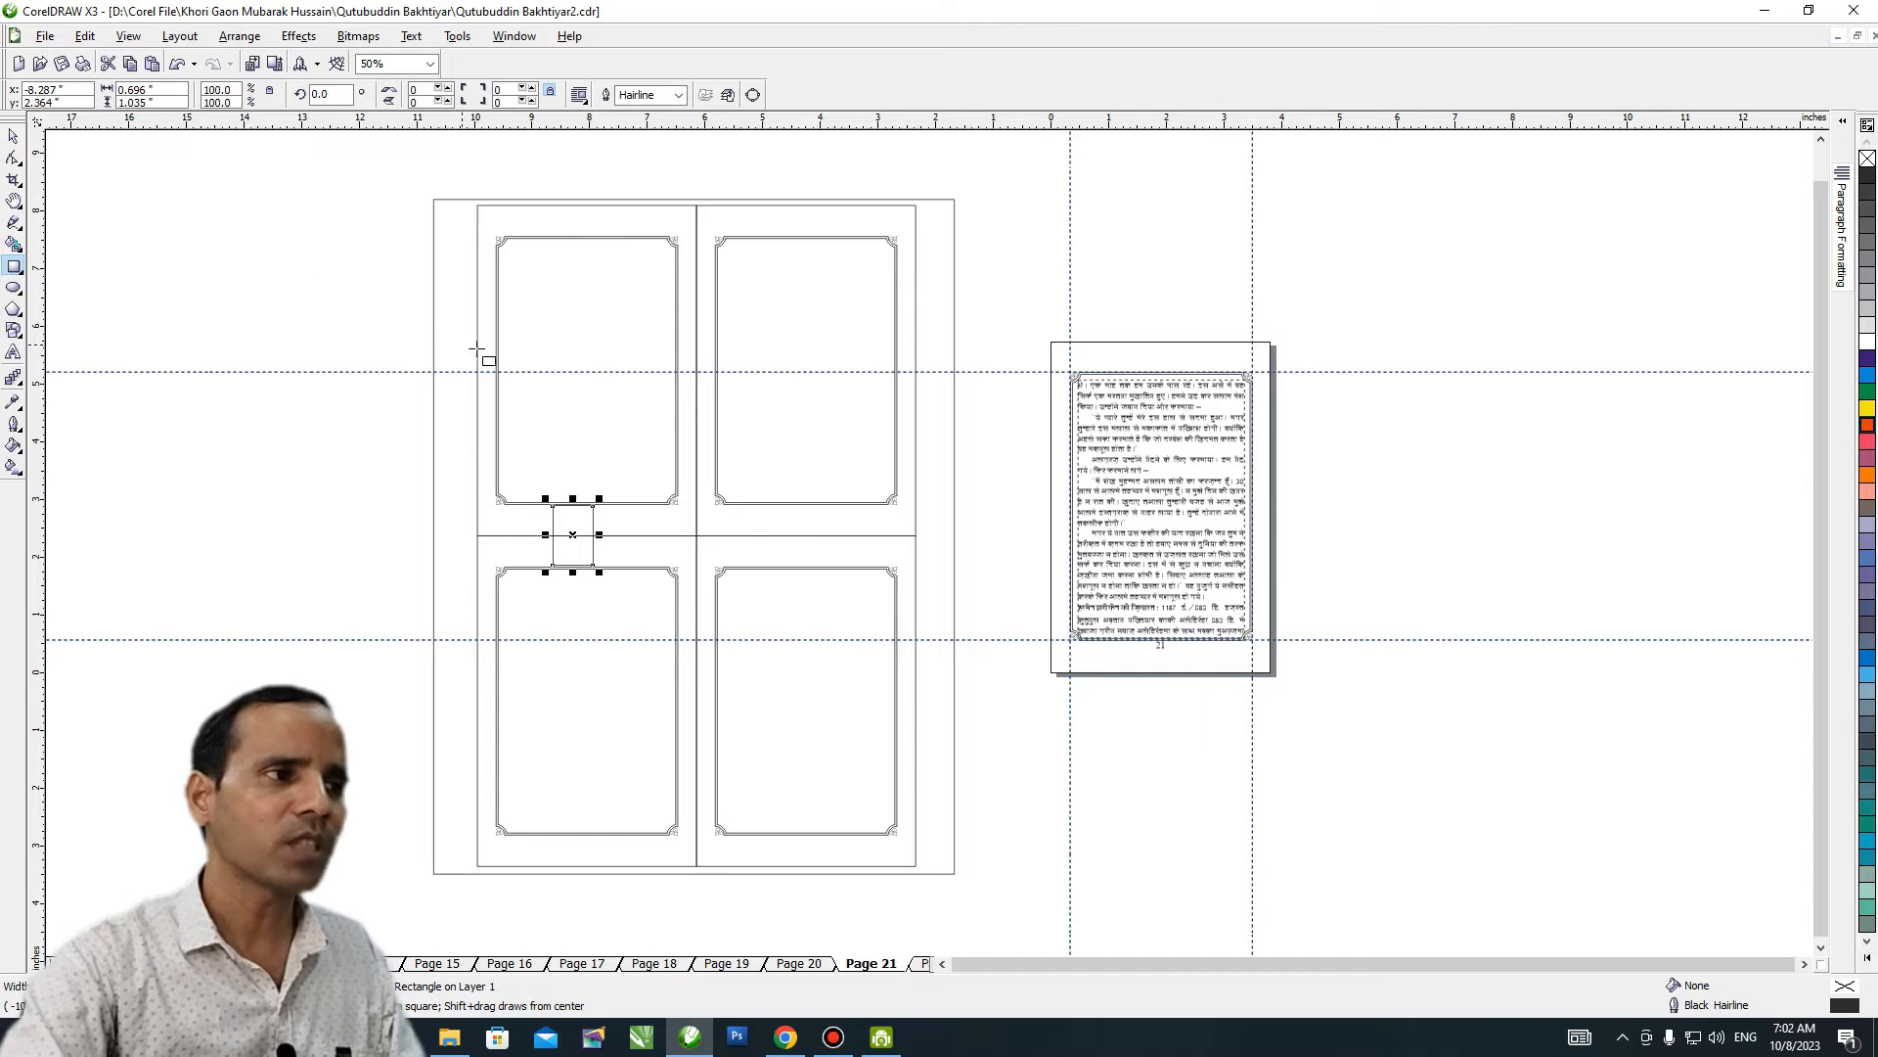
pyautogui.press('space')
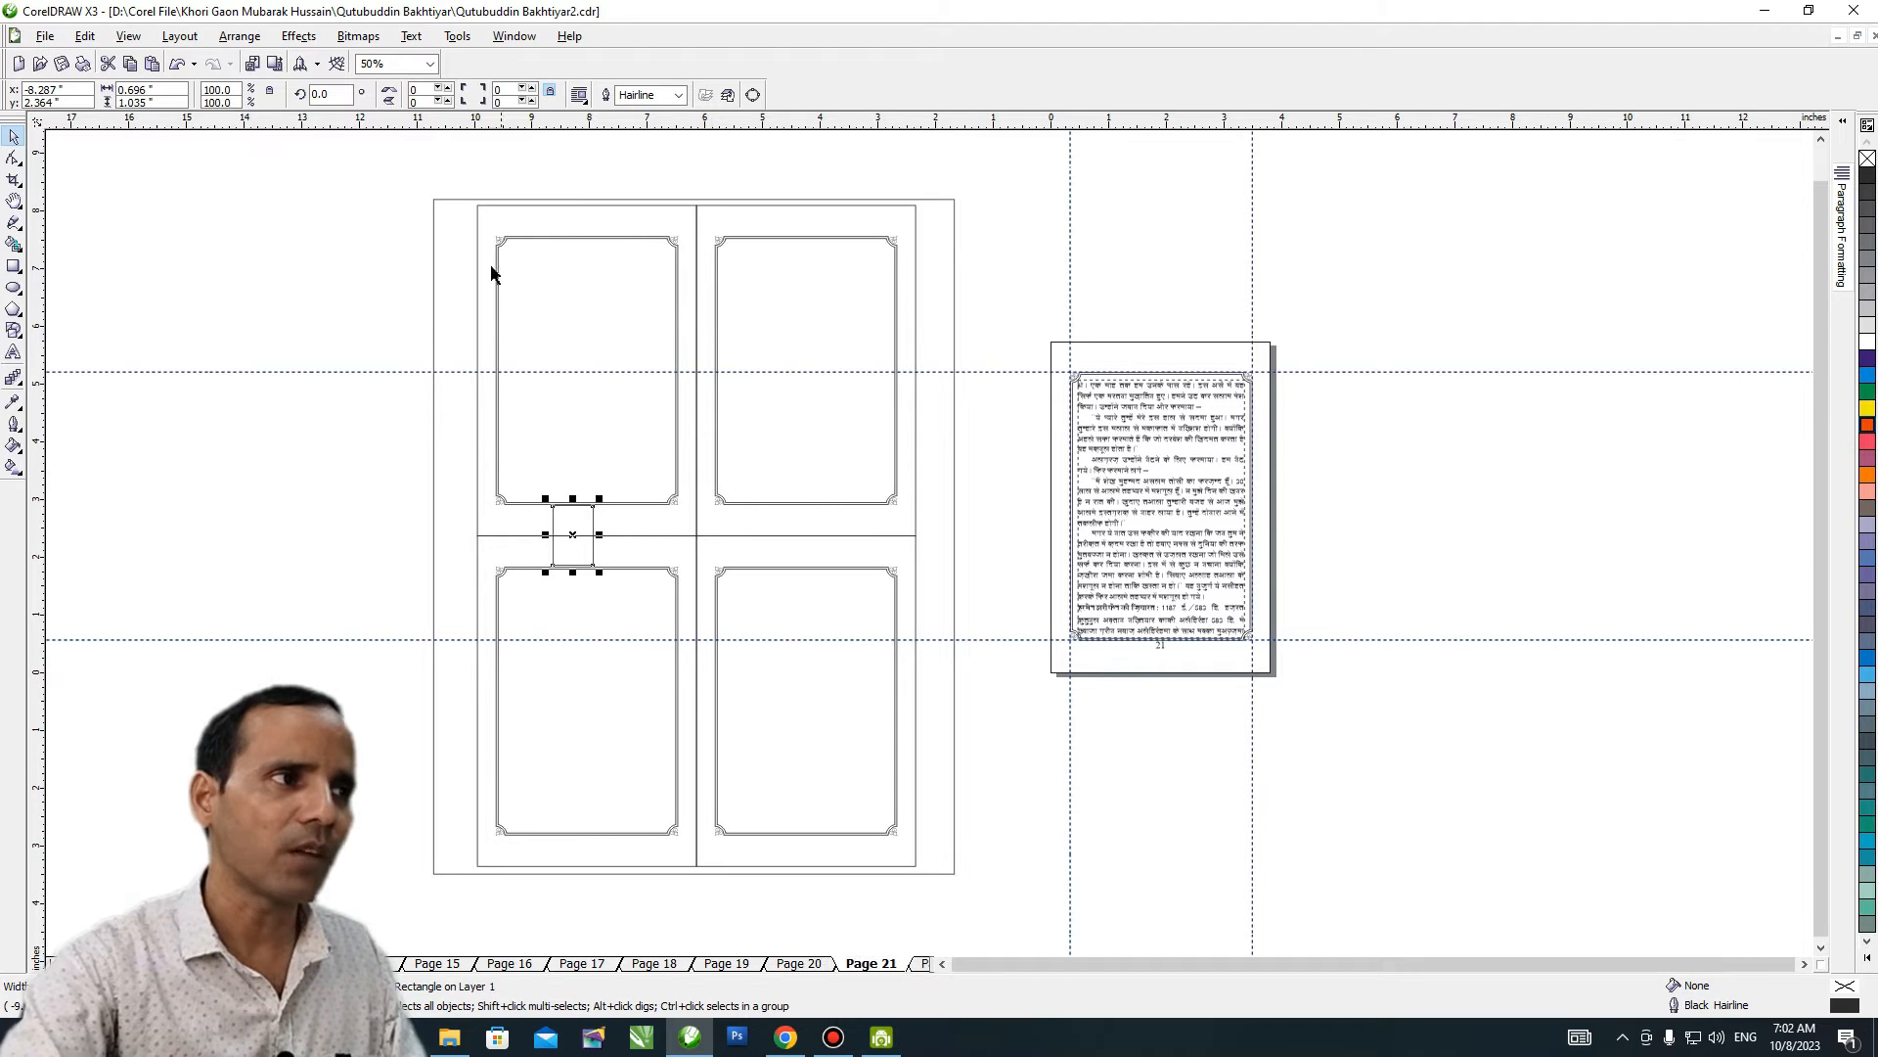
pyautogui.click(697, 309)
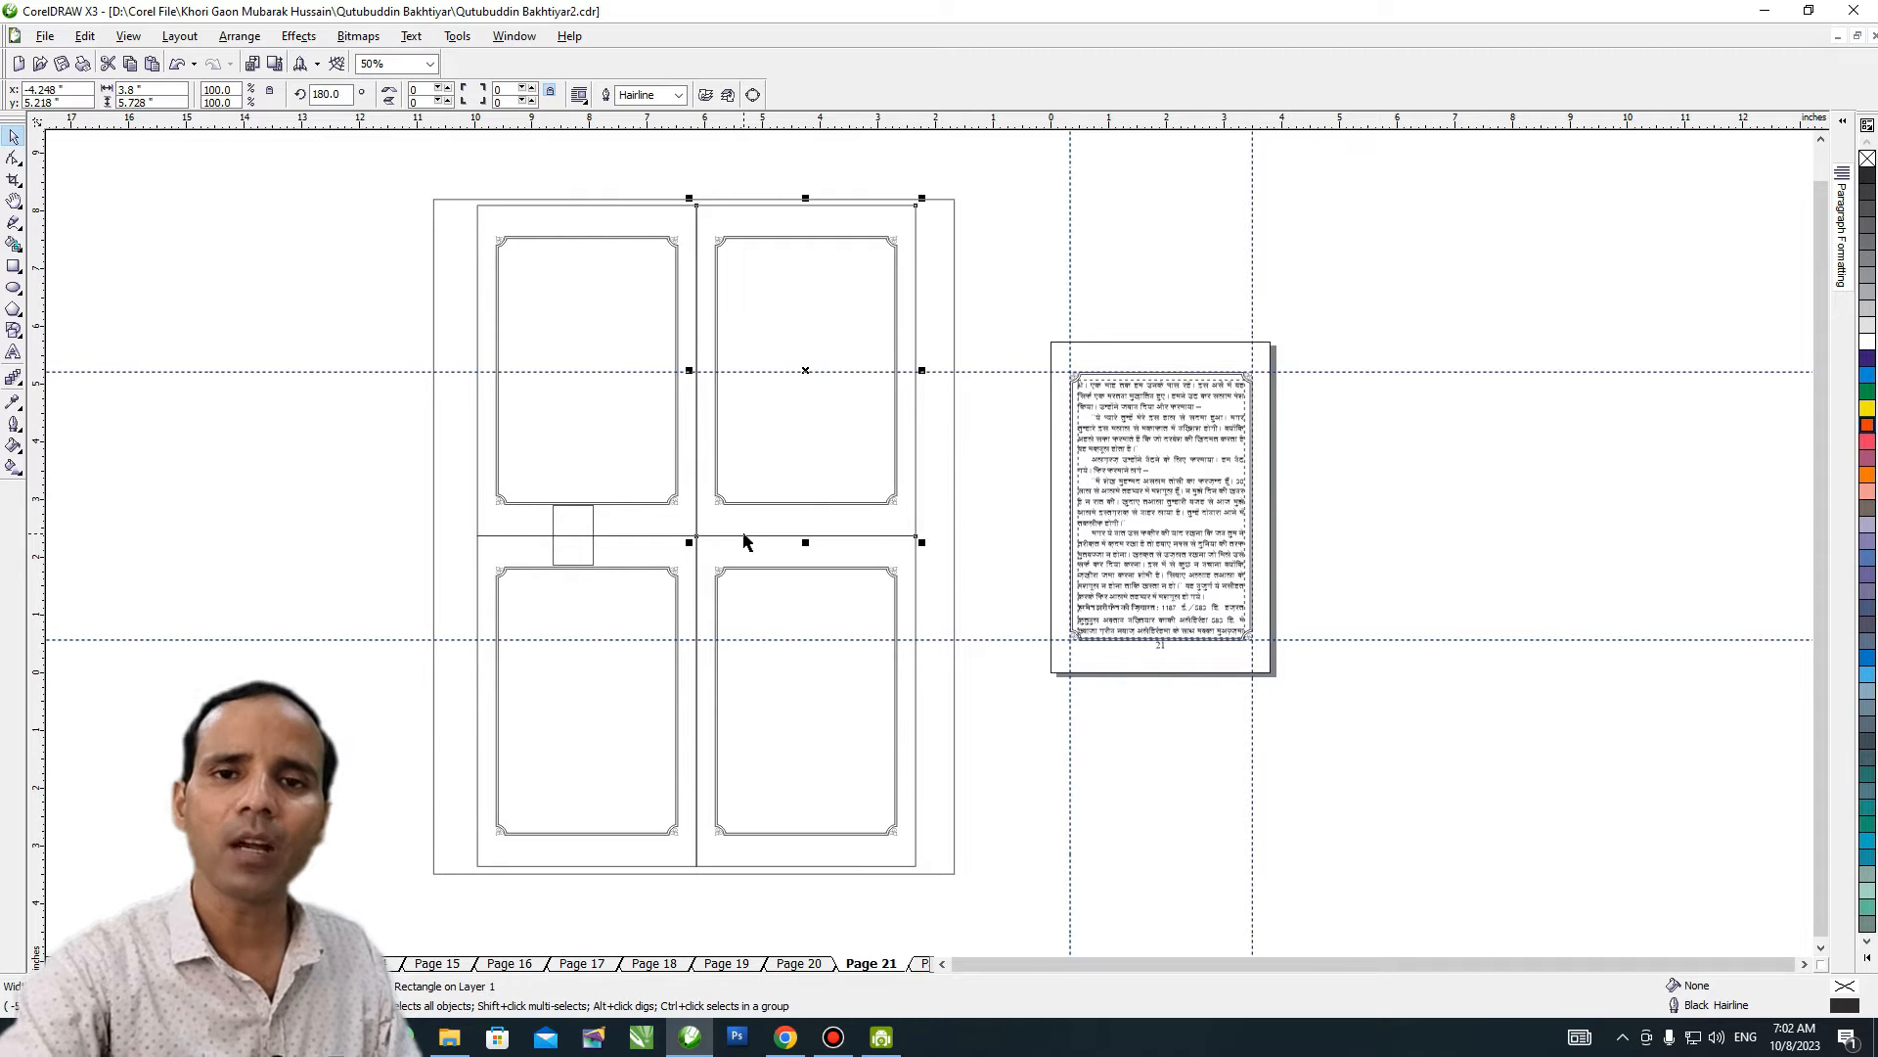
pyautogui.click(593, 528)
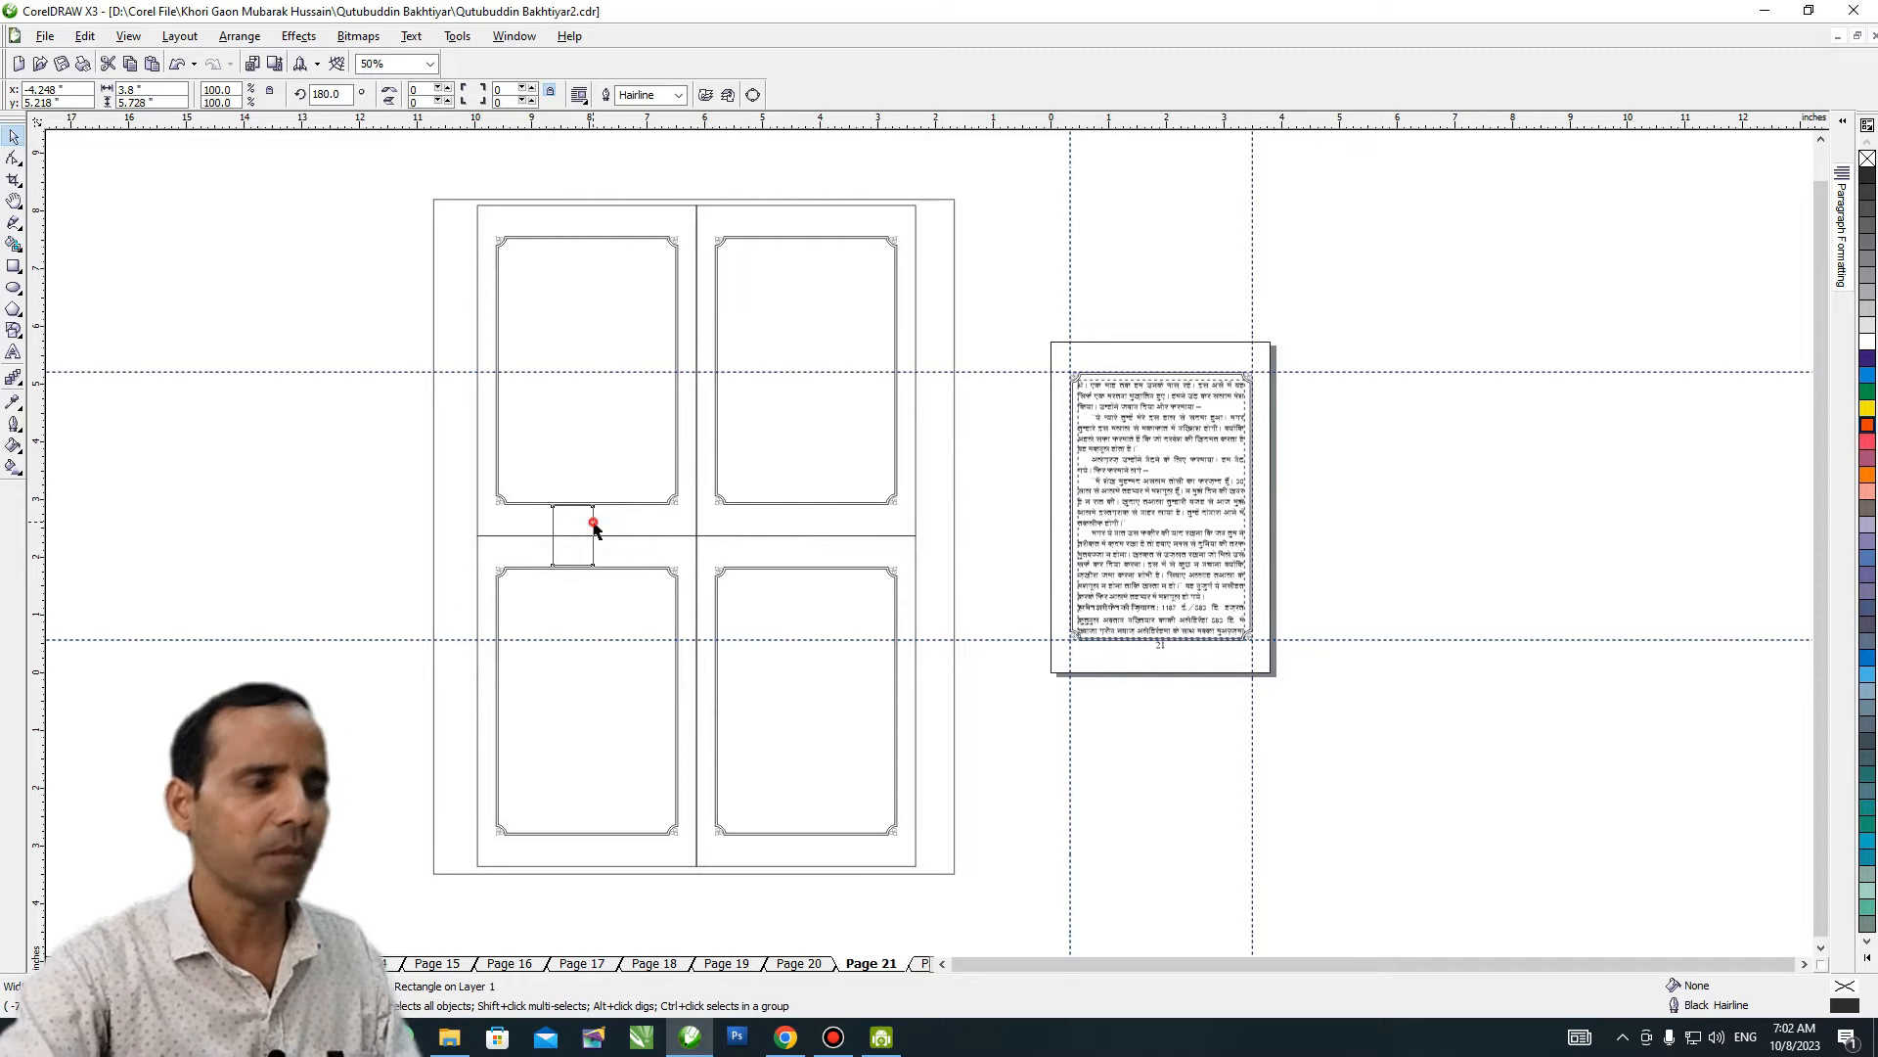
pyautogui.press('Delete')
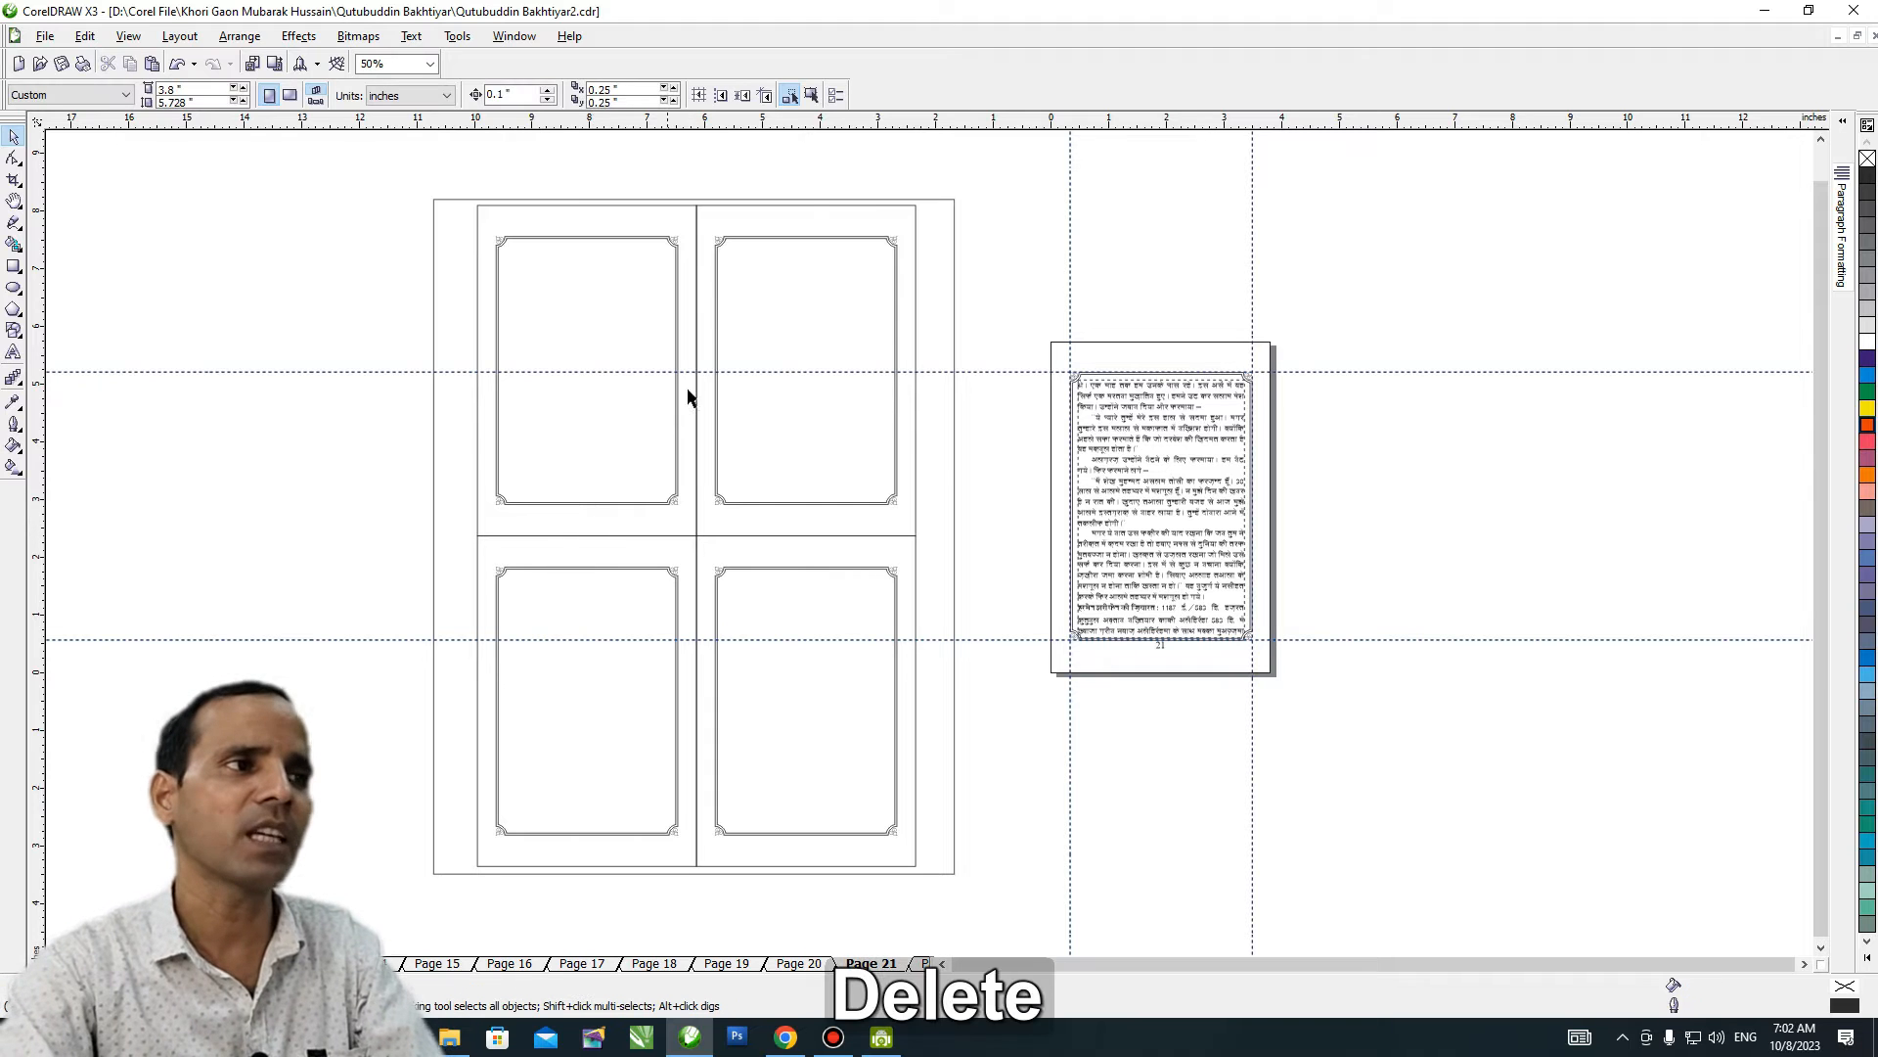
# Delete the whole four-up sample layout beside the page, including the sheet rectangle, cells and borders.
pyautogui.click(696, 254)
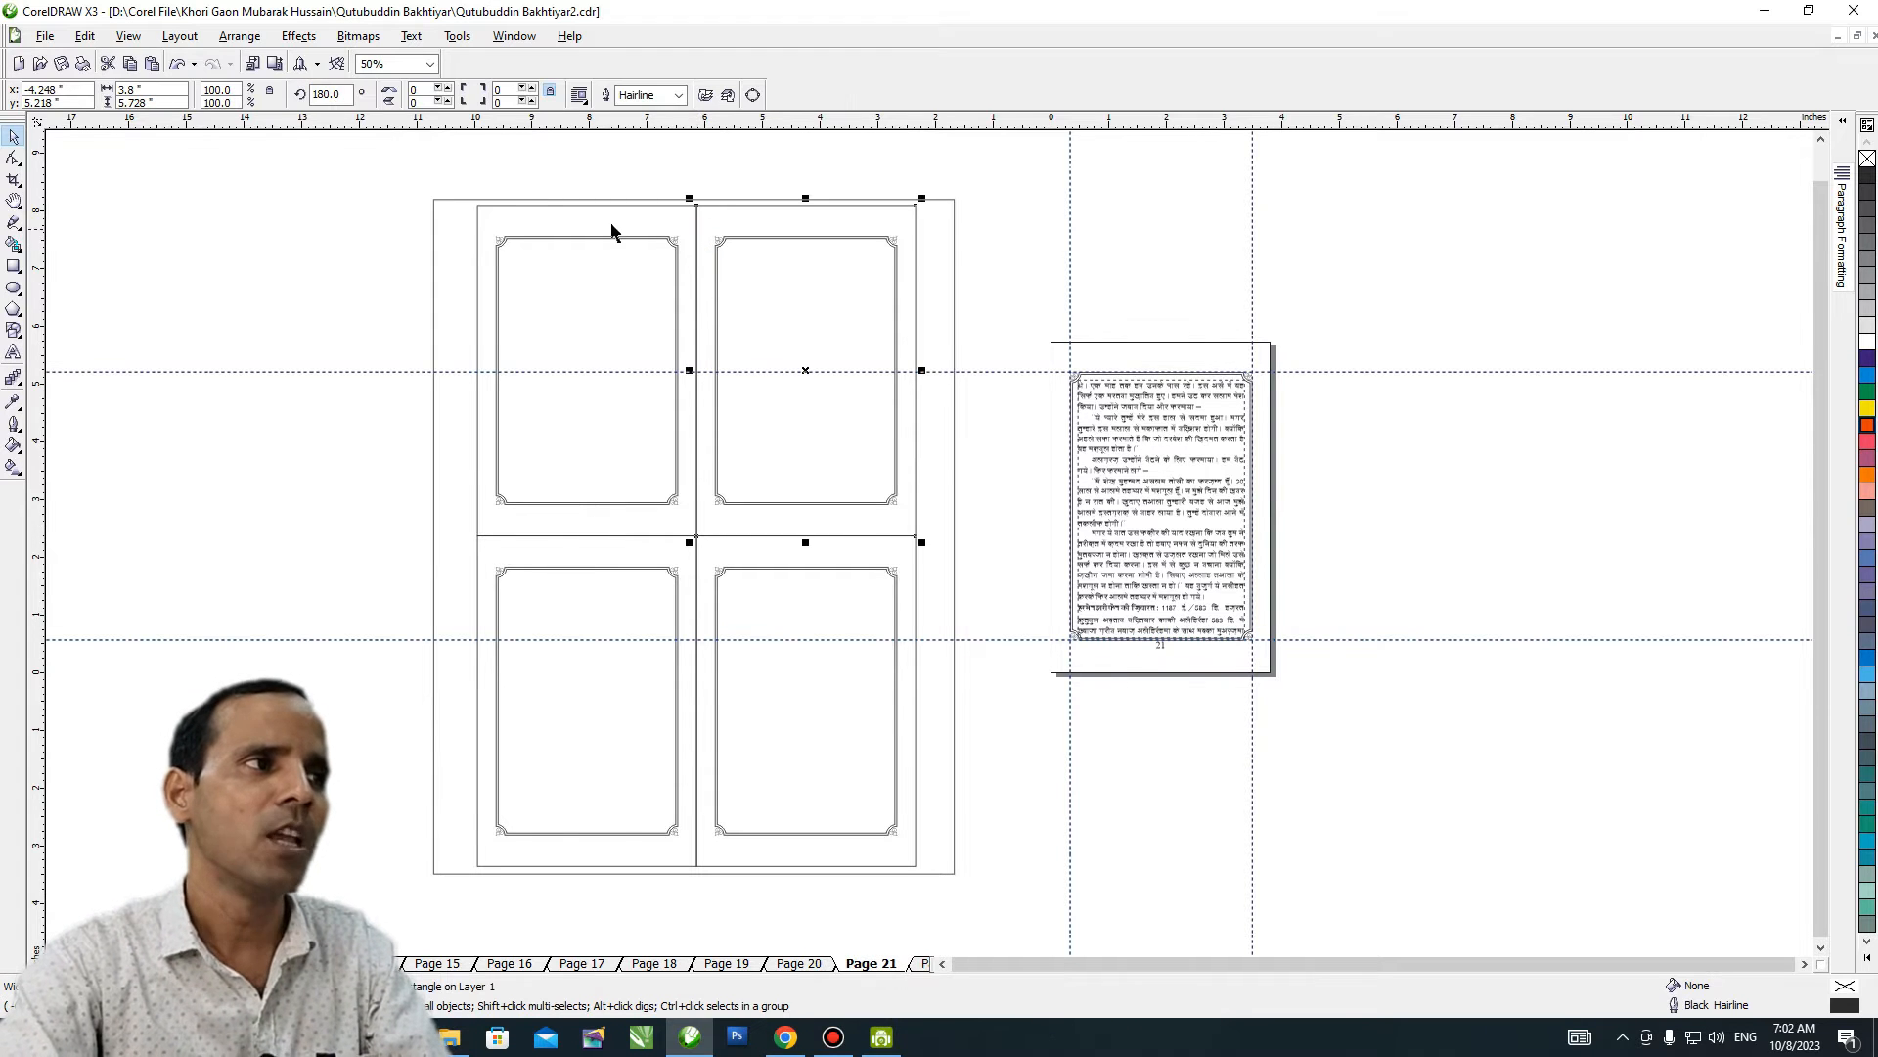
pyautogui.moveTo(388, 174); pyautogui.dragTo(839, 763)
pyautogui.moveTo(978, 882); pyautogui.dragTo(984, 888)
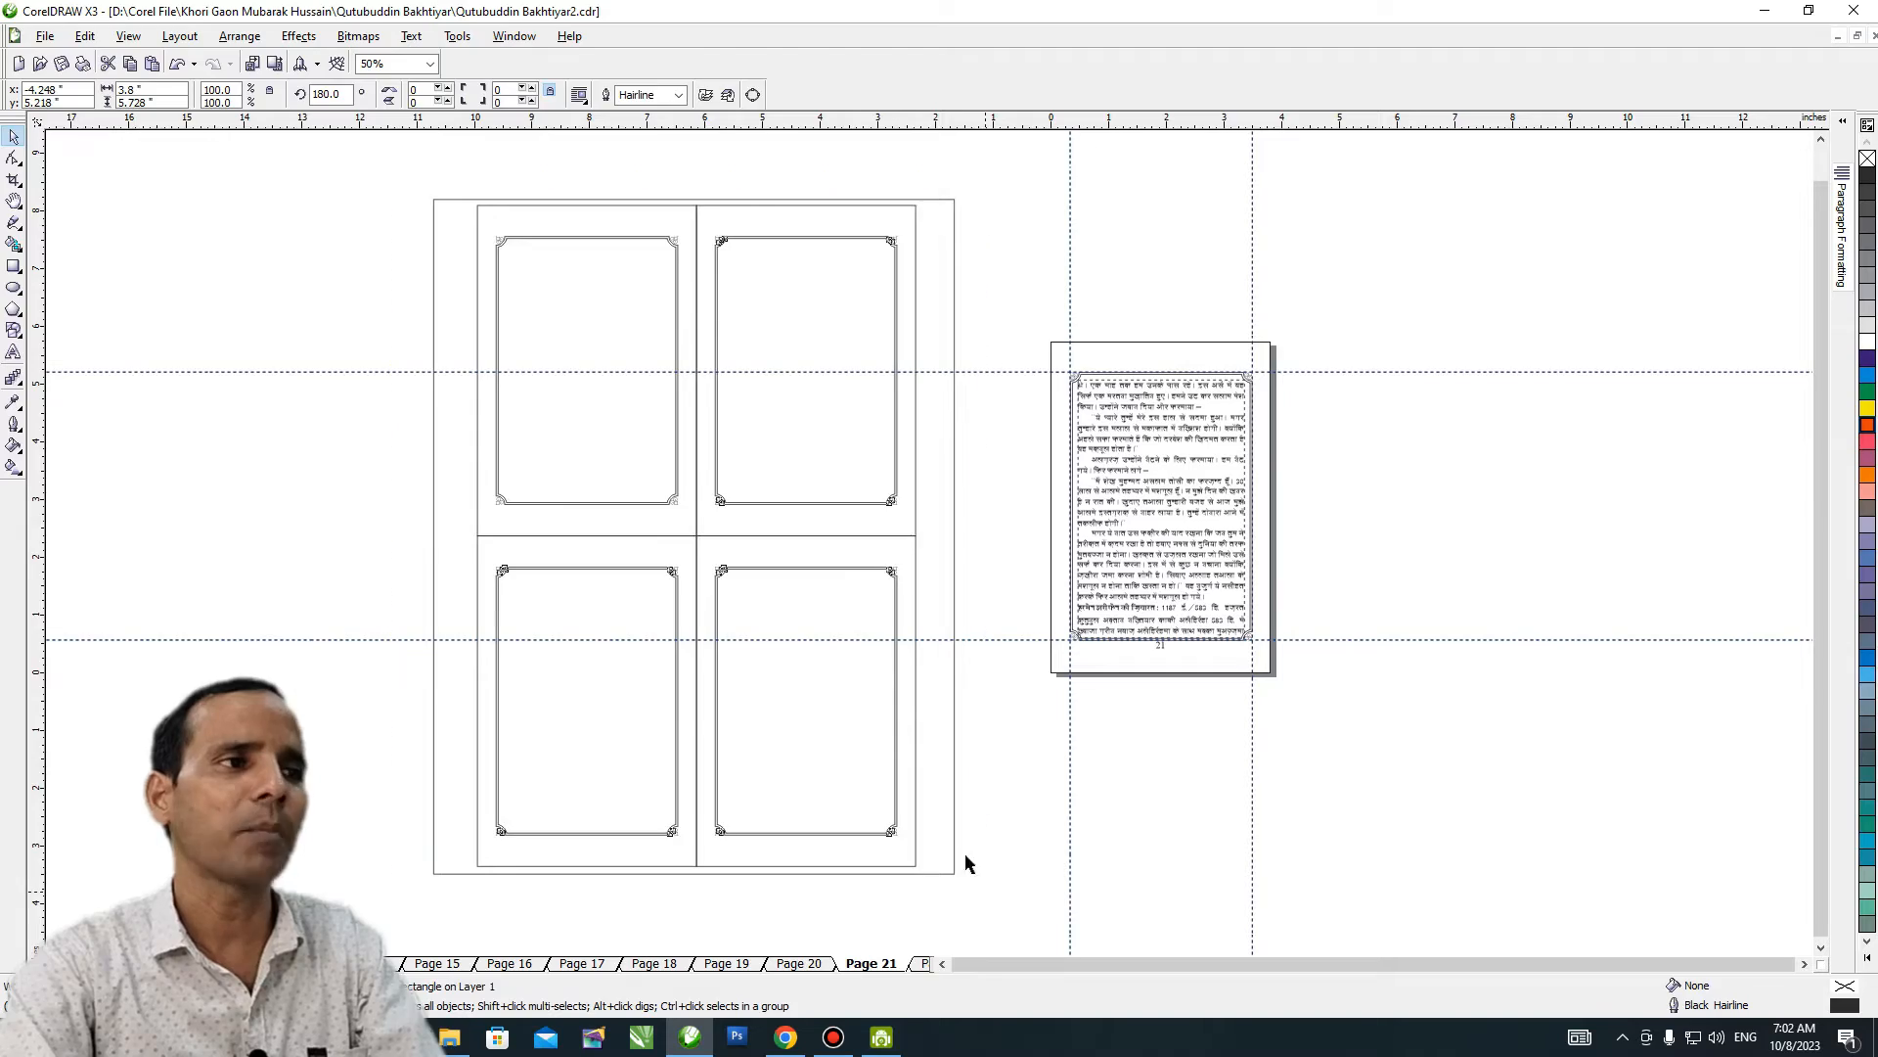
pyautogui.press('Delete')
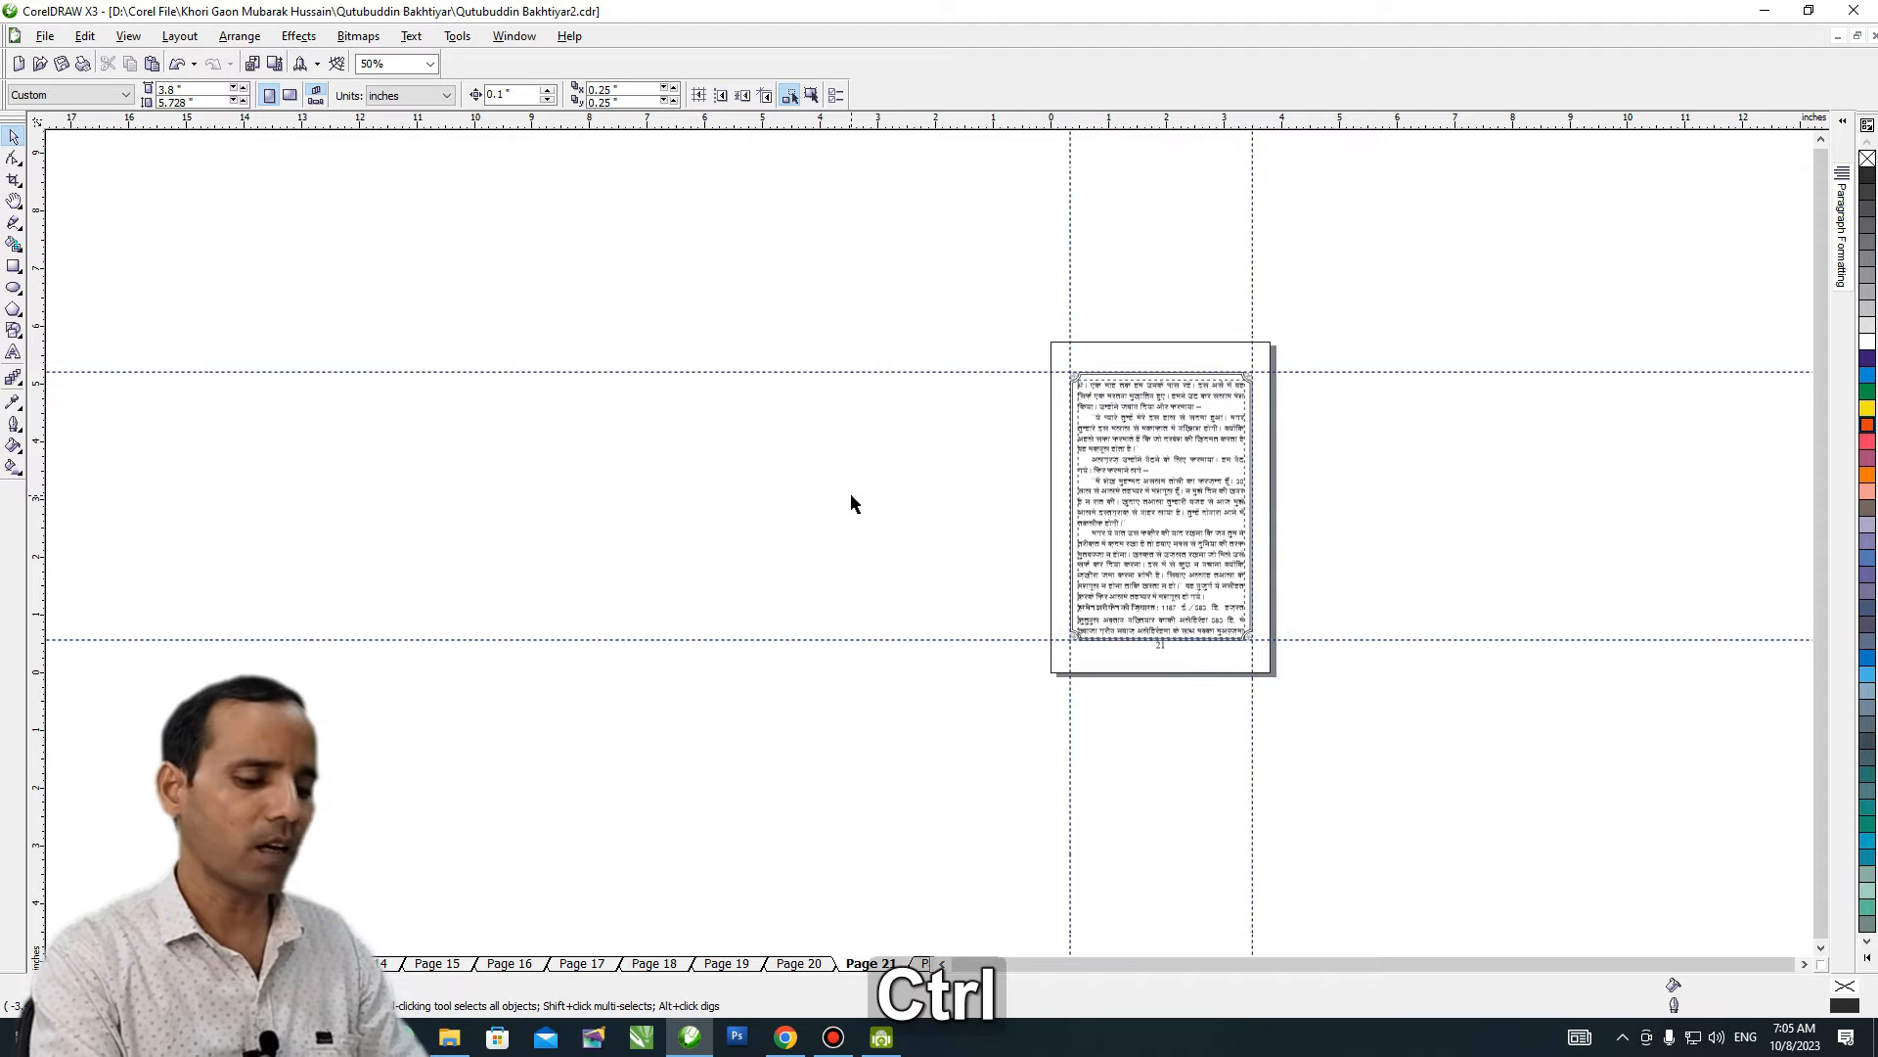
# Open the print settings and set the pages to print to 77 4 80 1.
pyautogui.hotkey('ctrl', 'p')
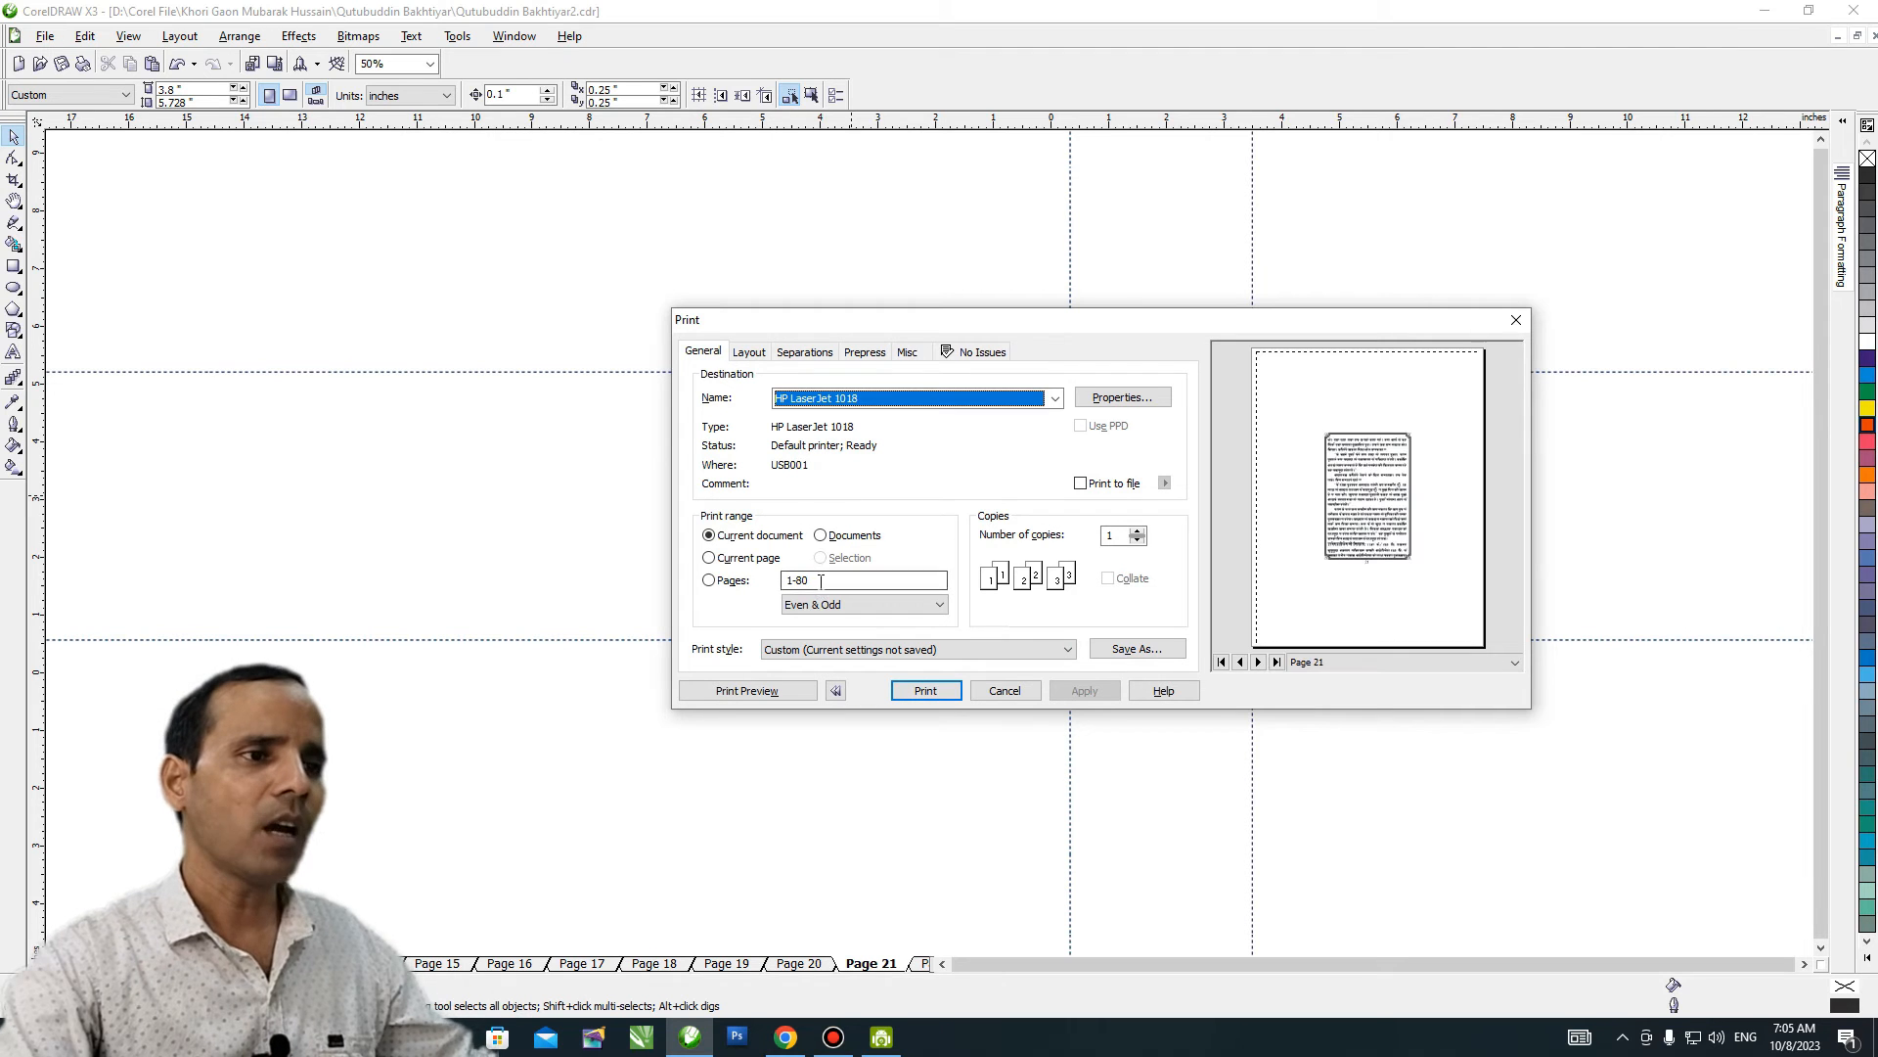
pyautogui.moveTo(820, 580); pyautogui.dragTo(790, 580)
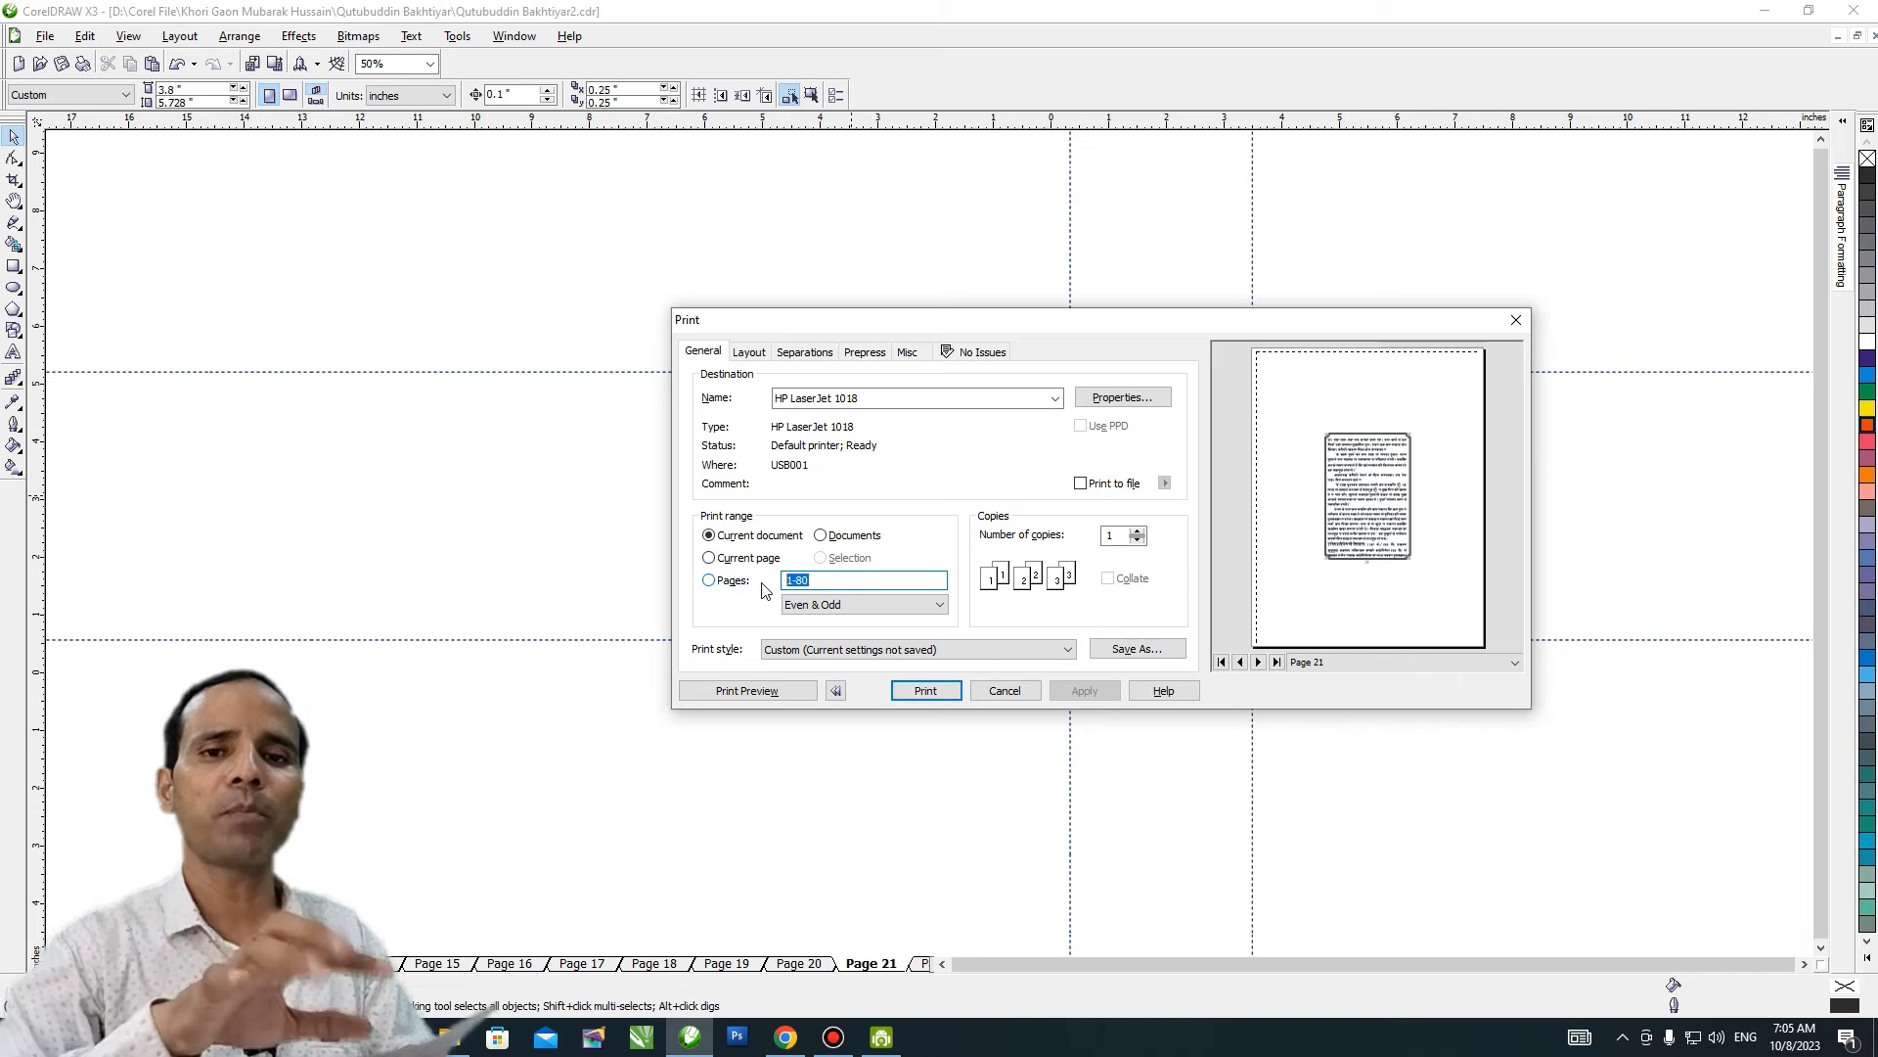
pyautogui.write('77')
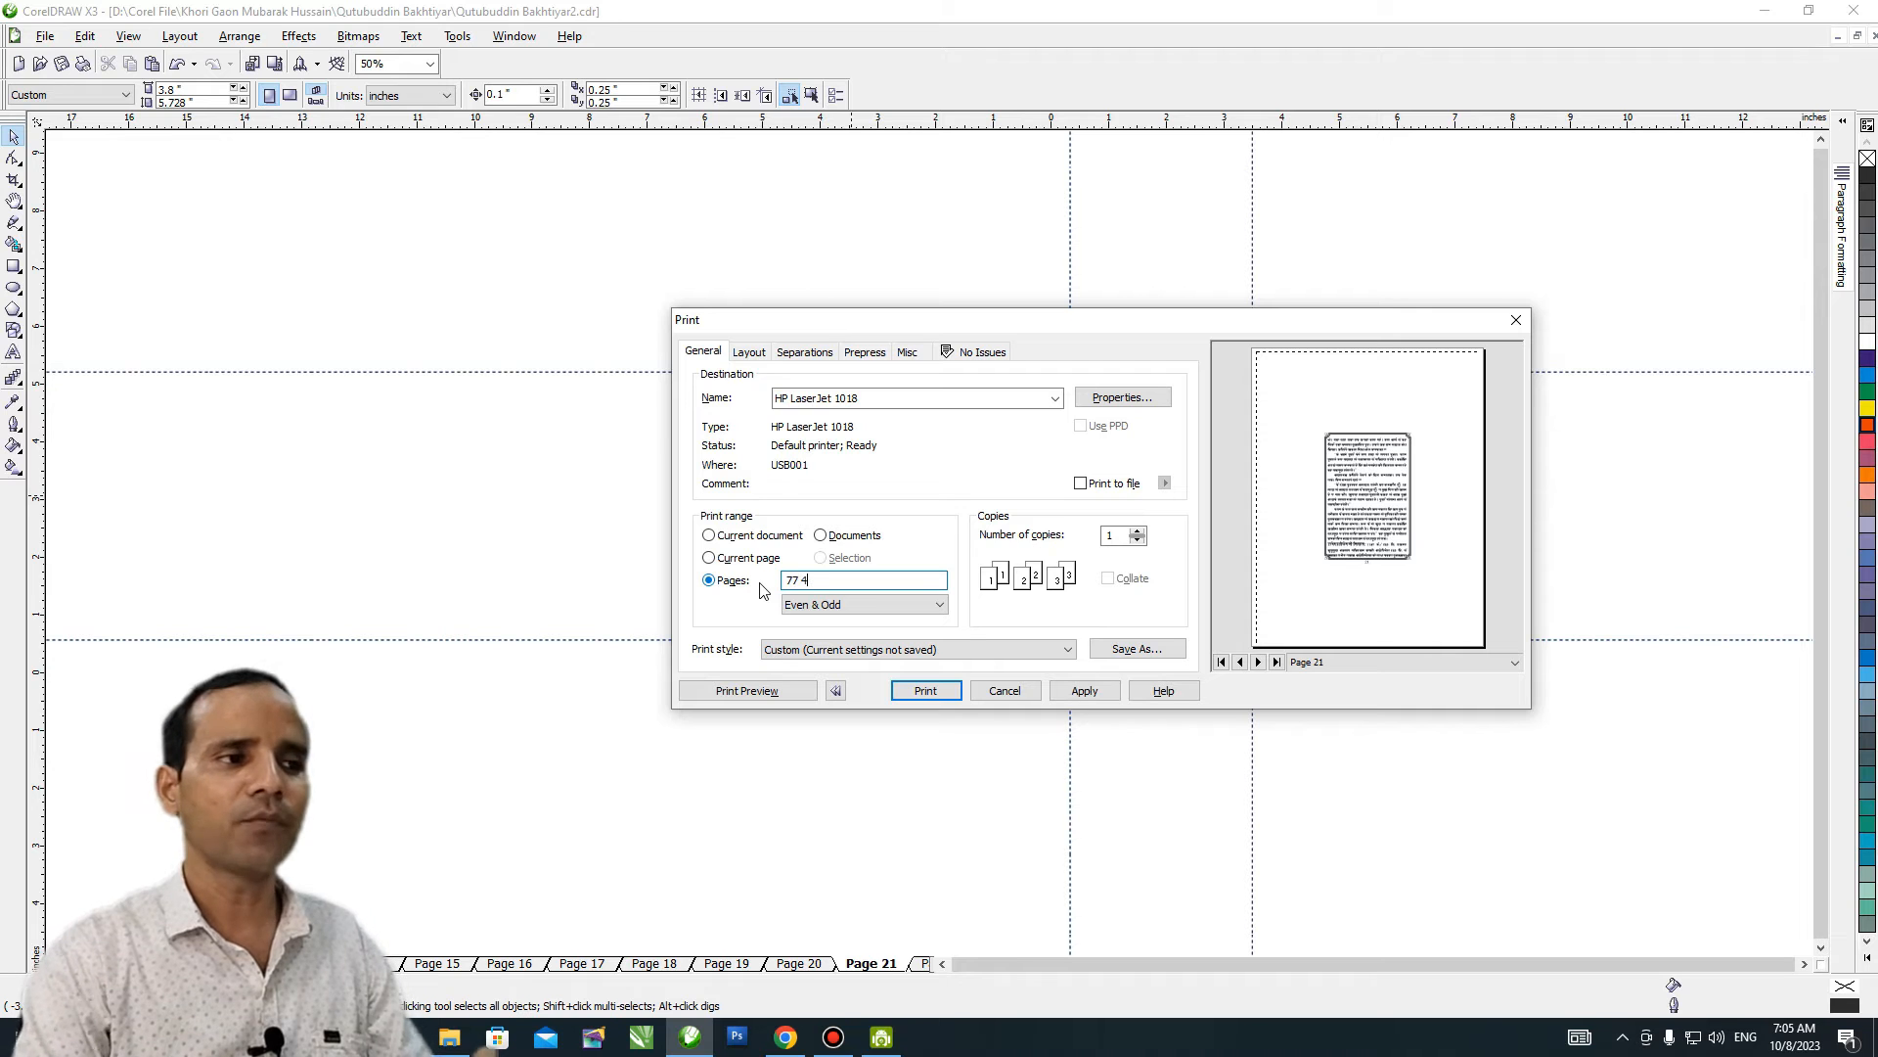
pyautogui.write(' 4')
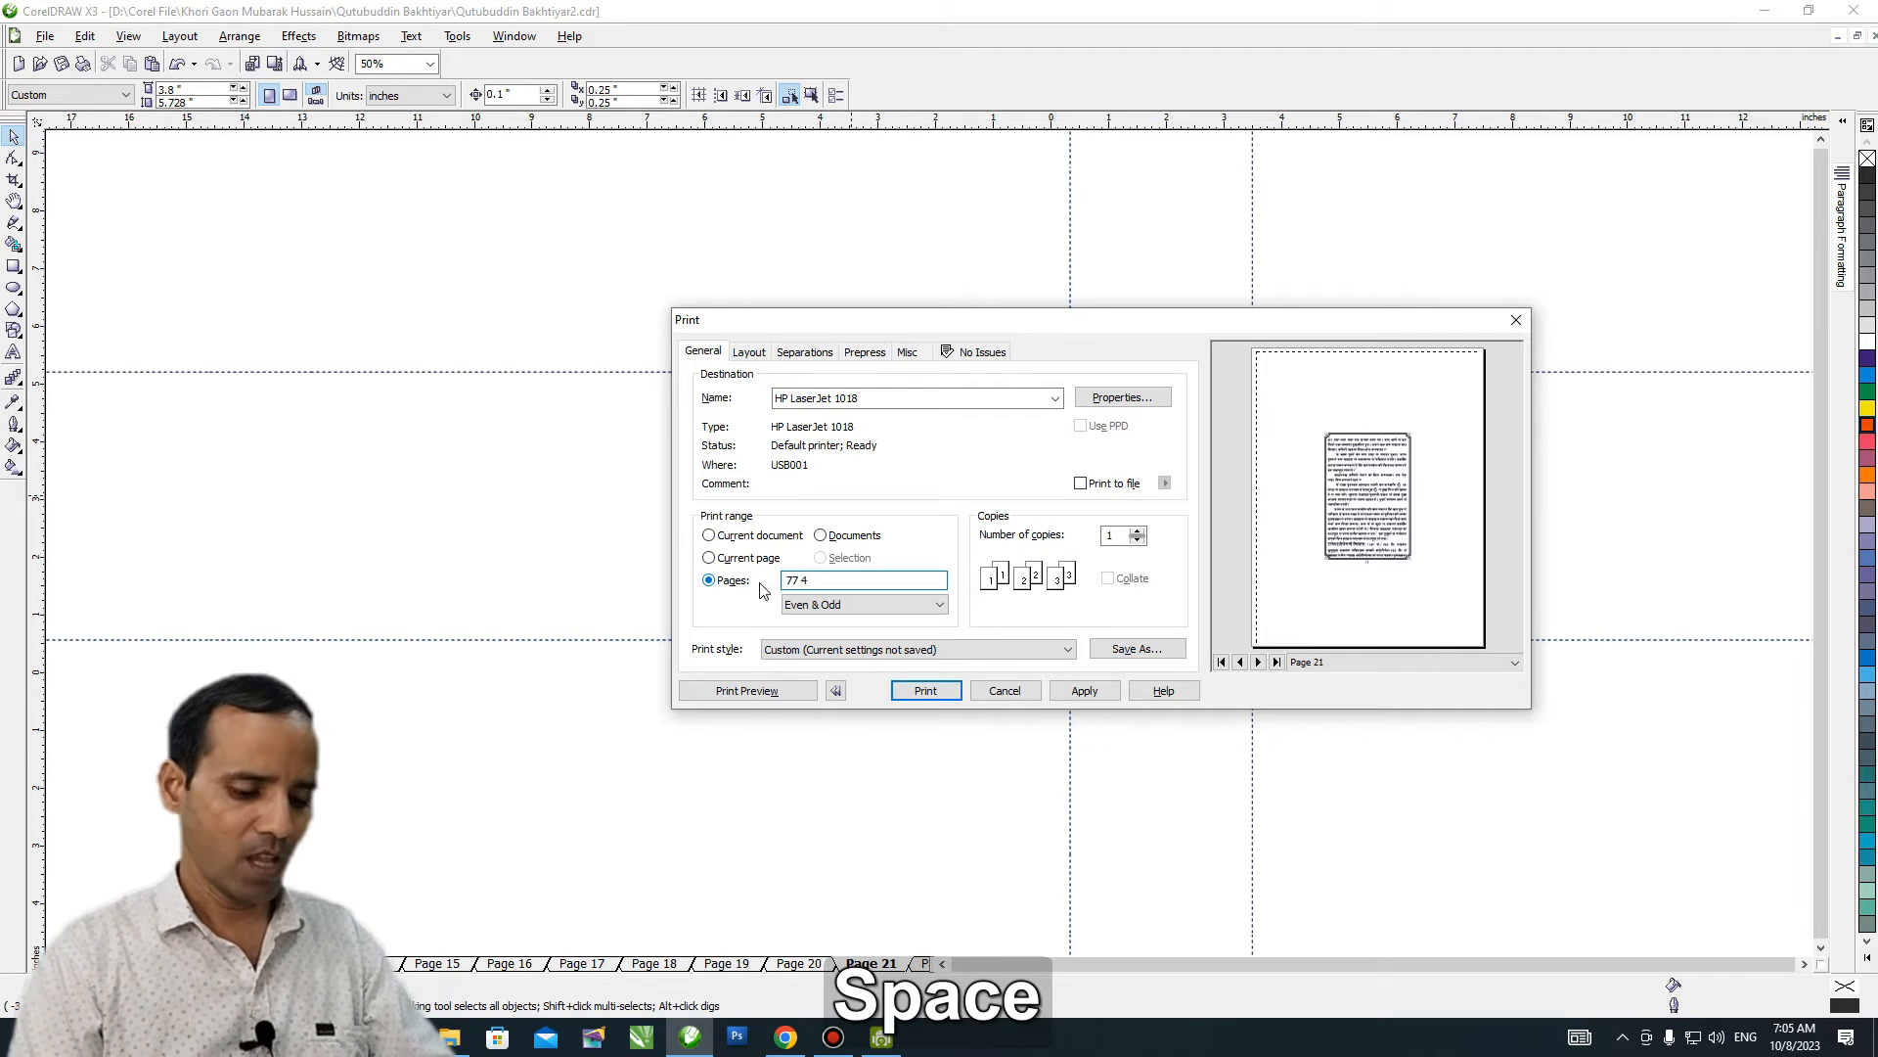
pyautogui.write(' 80')
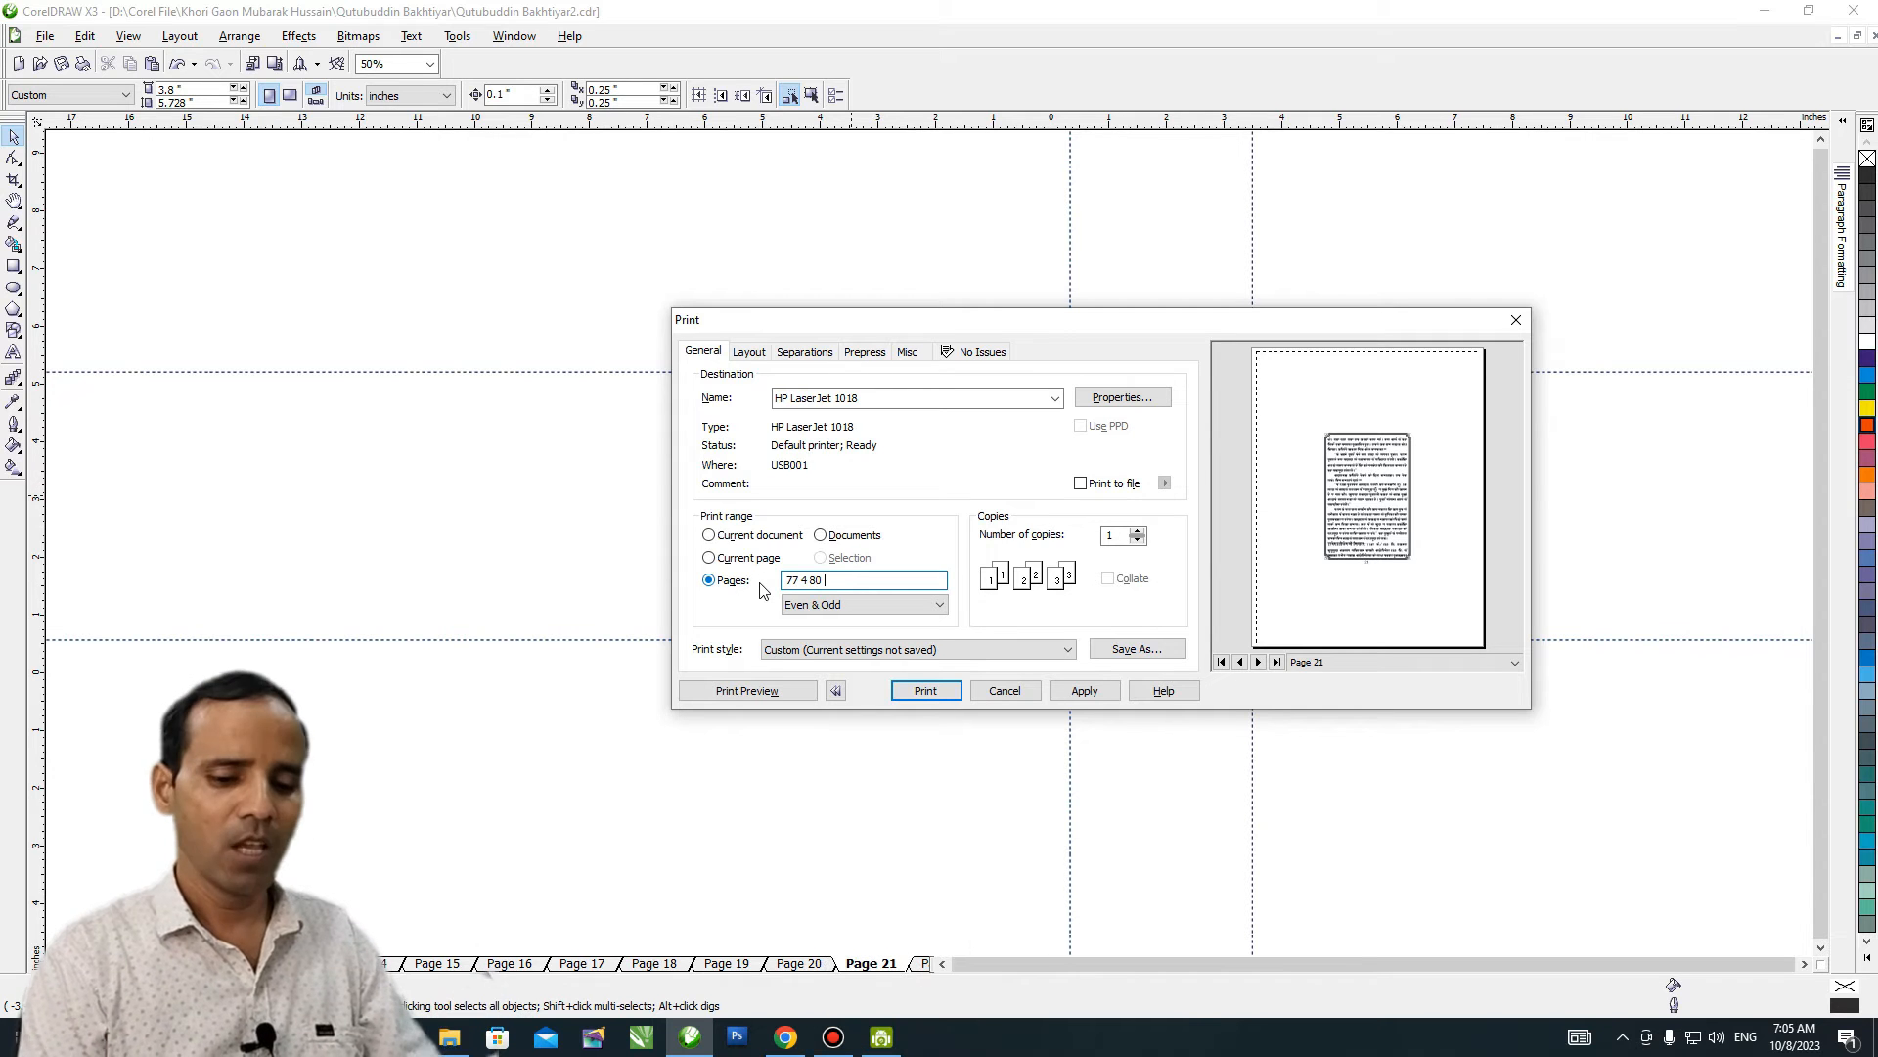
pyautogui.write(' 1')
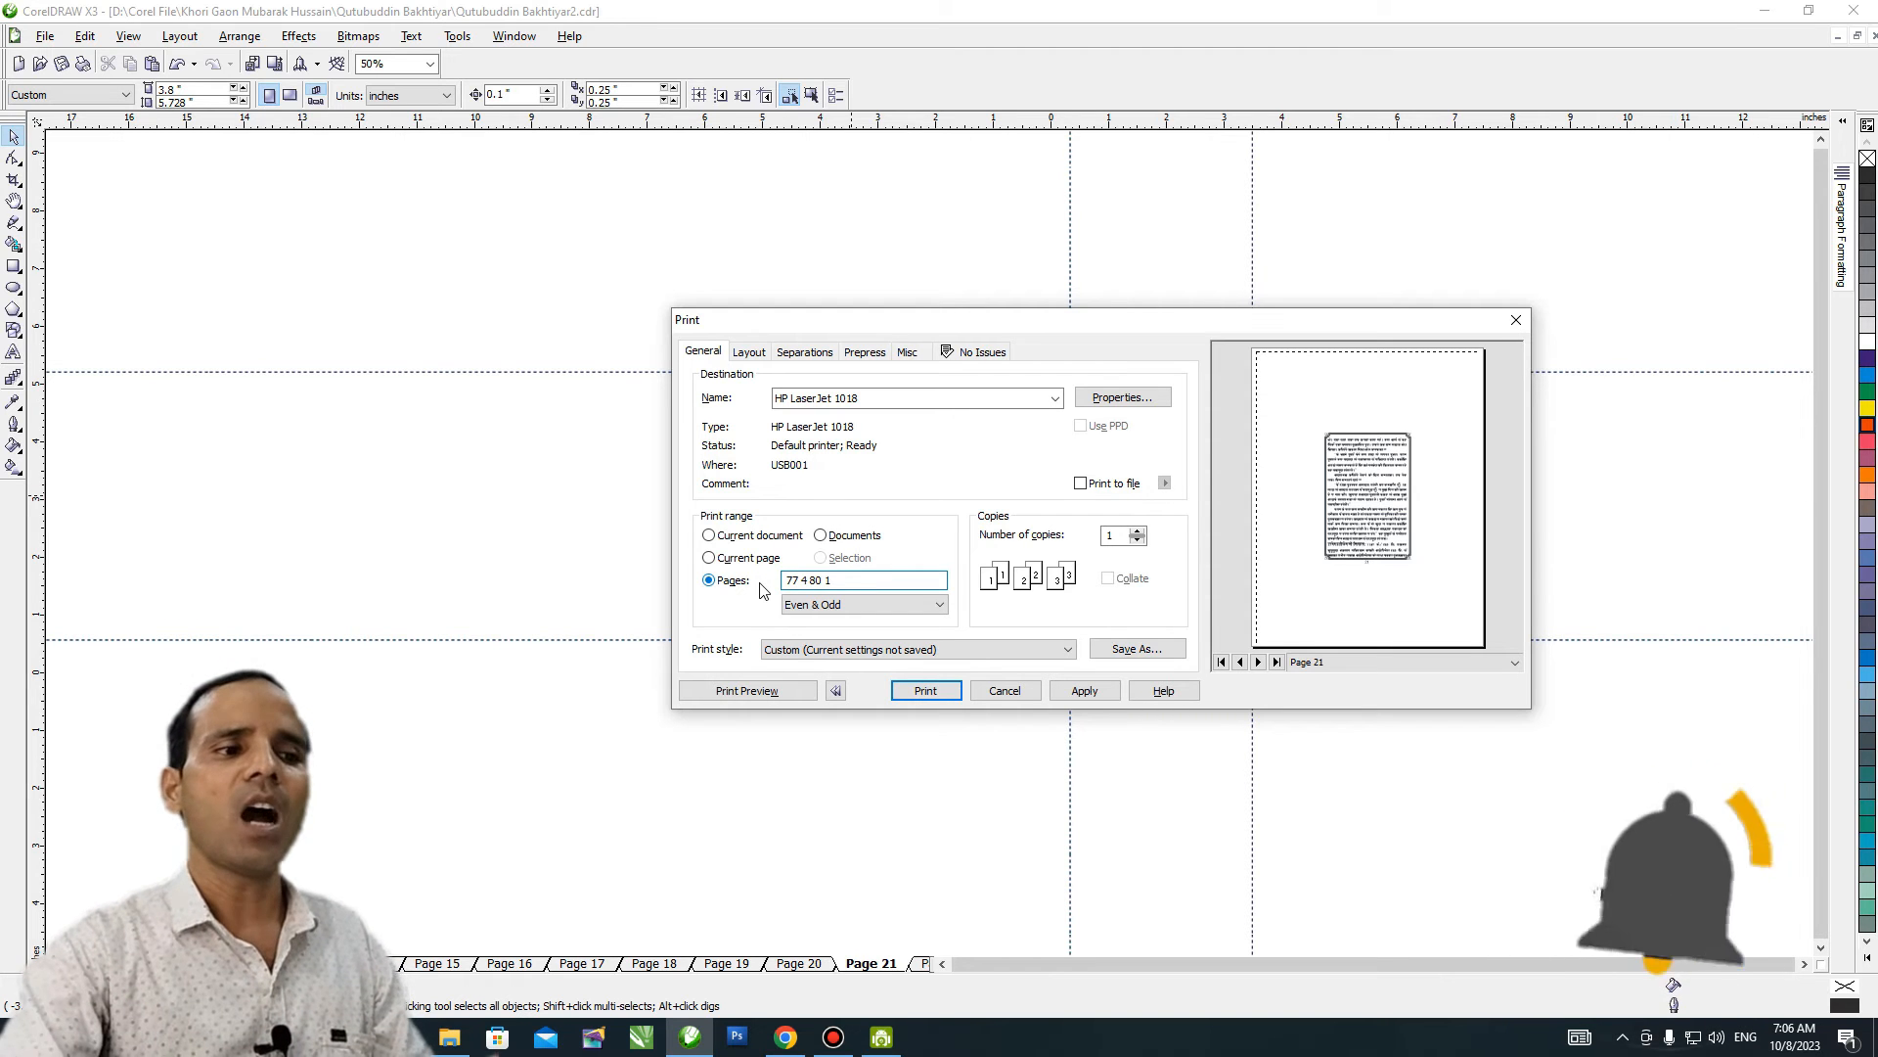
# Apply the page range and set the print preview's imposition layout to two pages across and two down.
pyautogui.click(1084, 690)
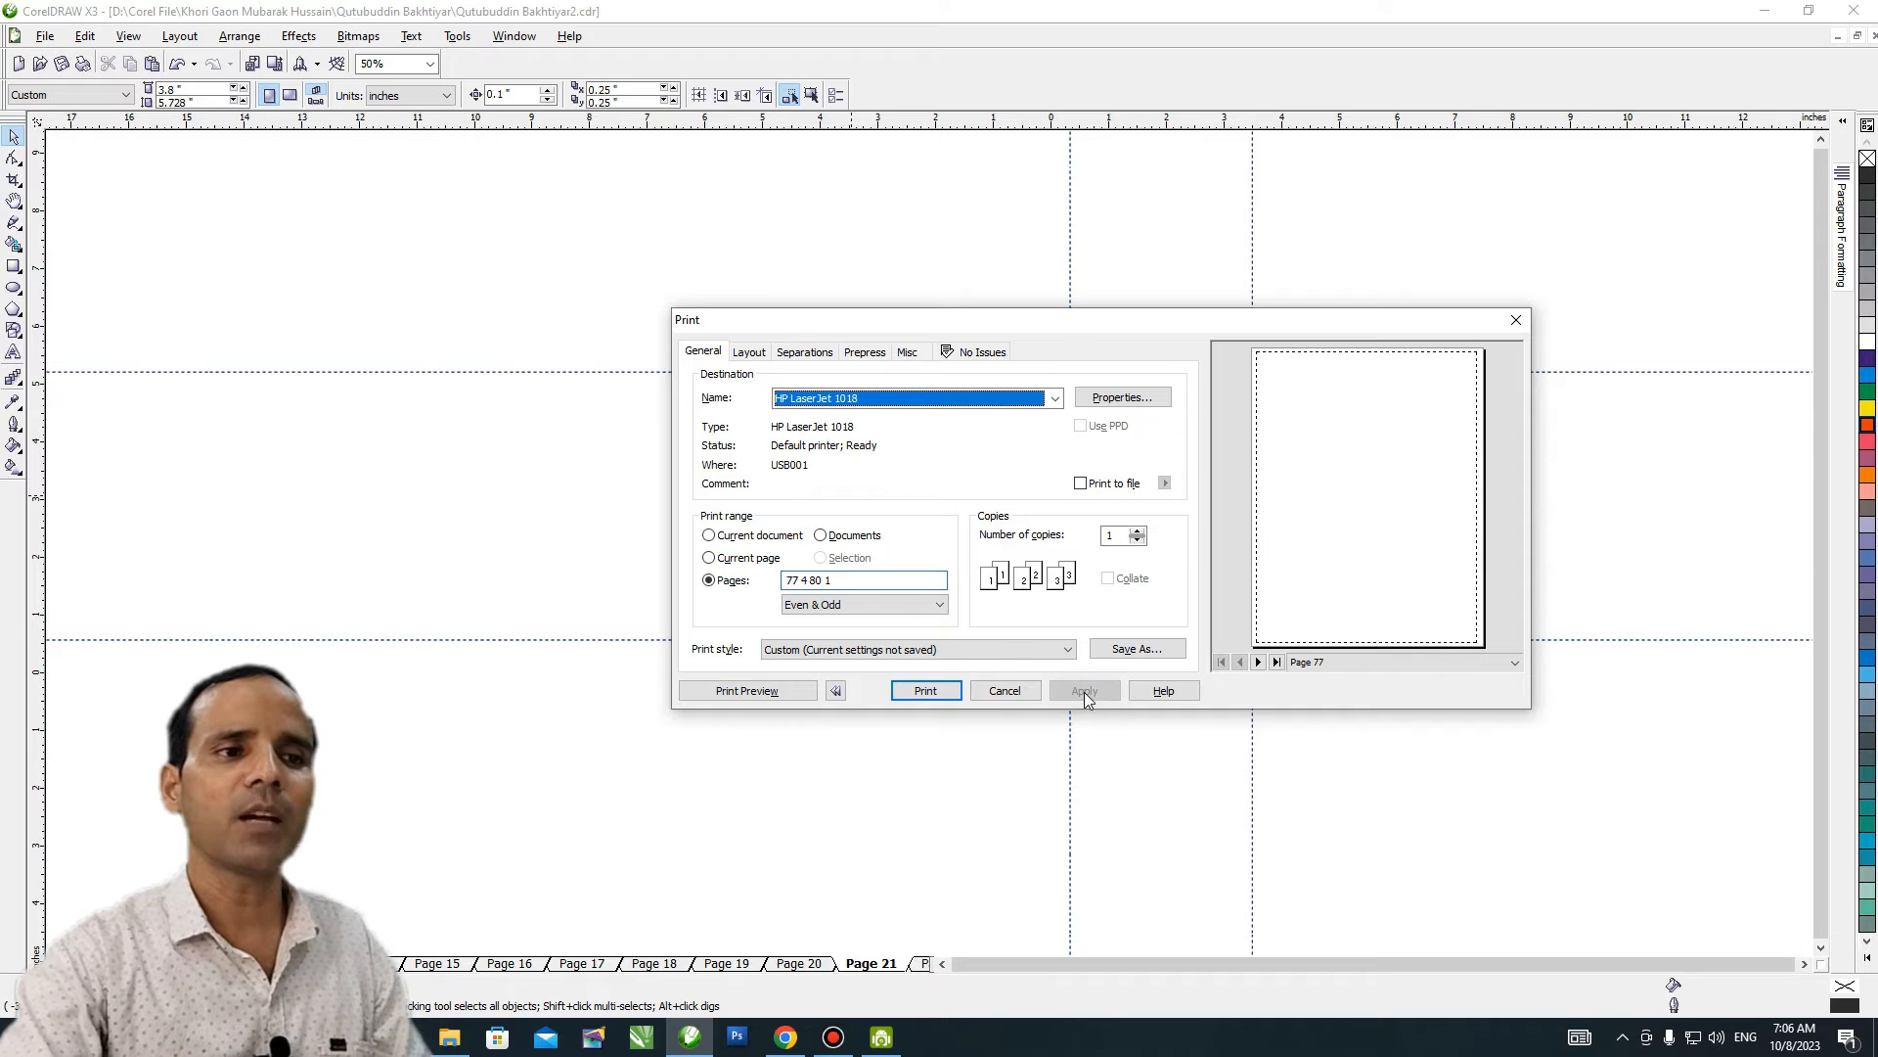
pyautogui.click(742, 692)
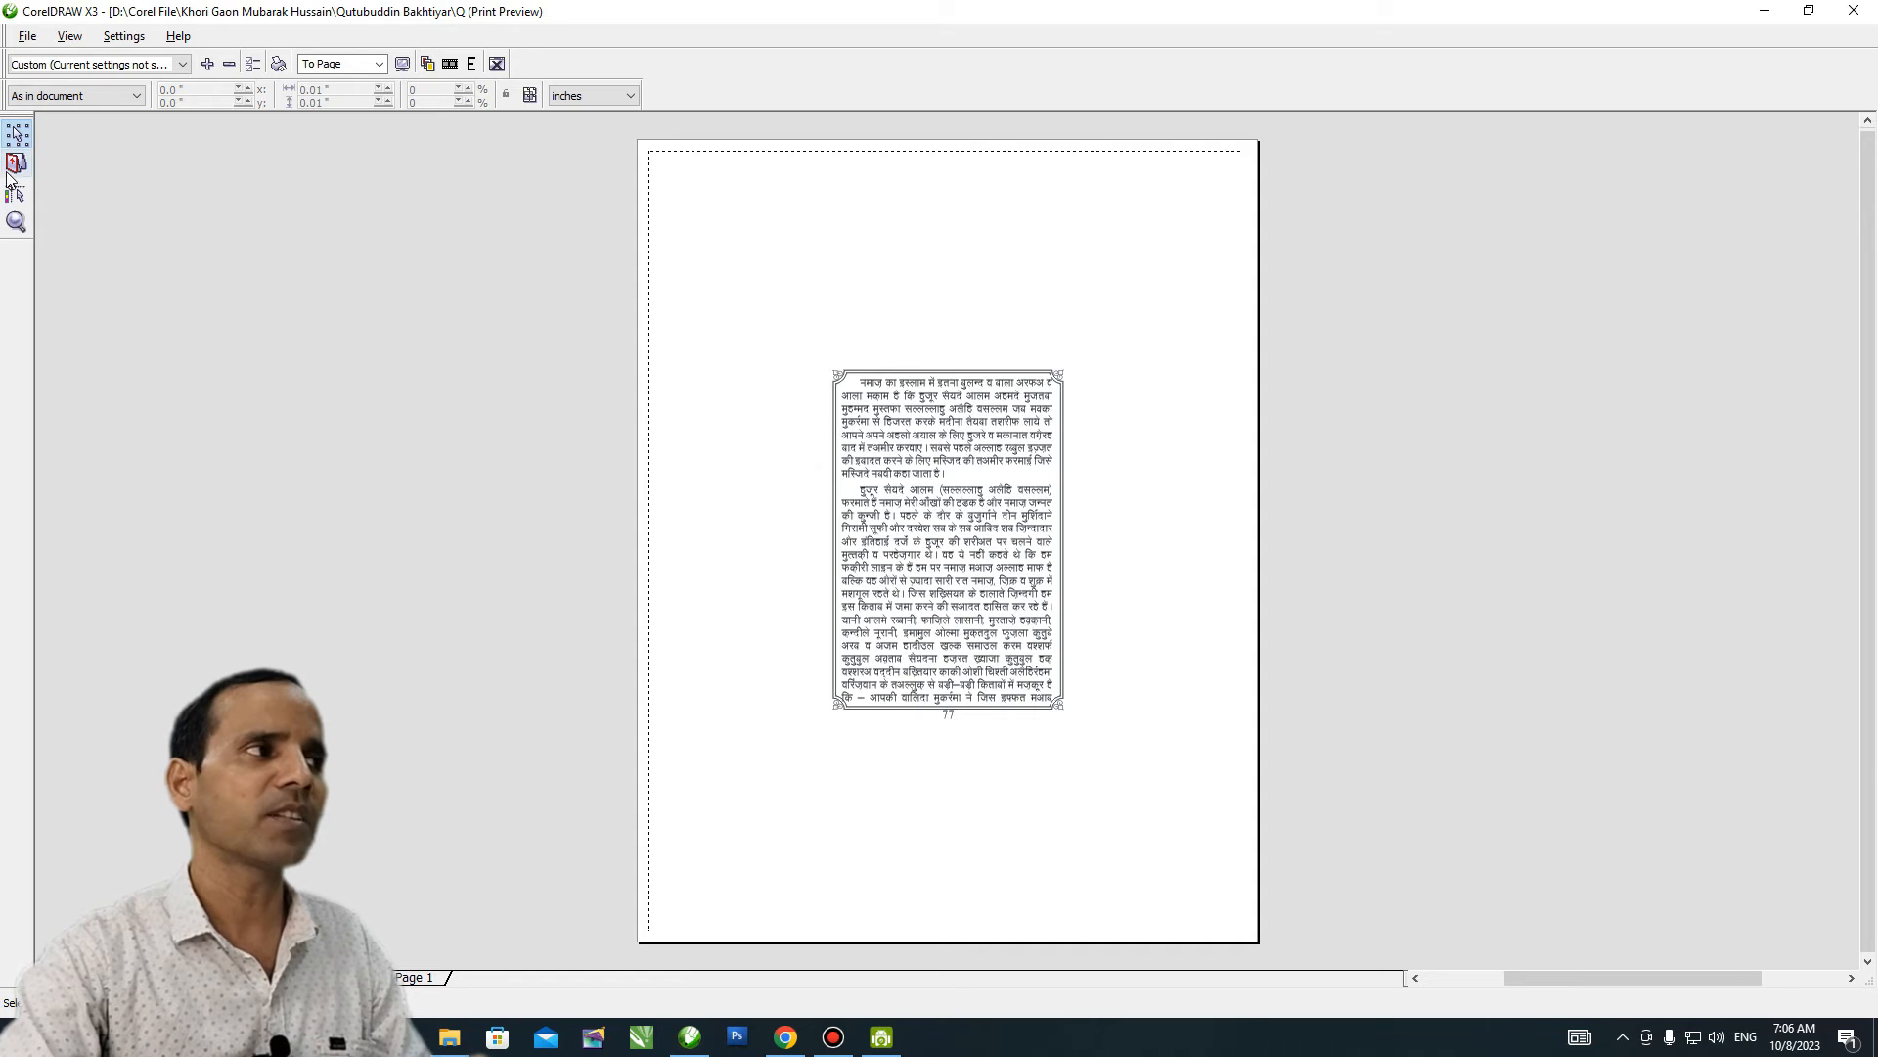
pyautogui.click(15, 163)
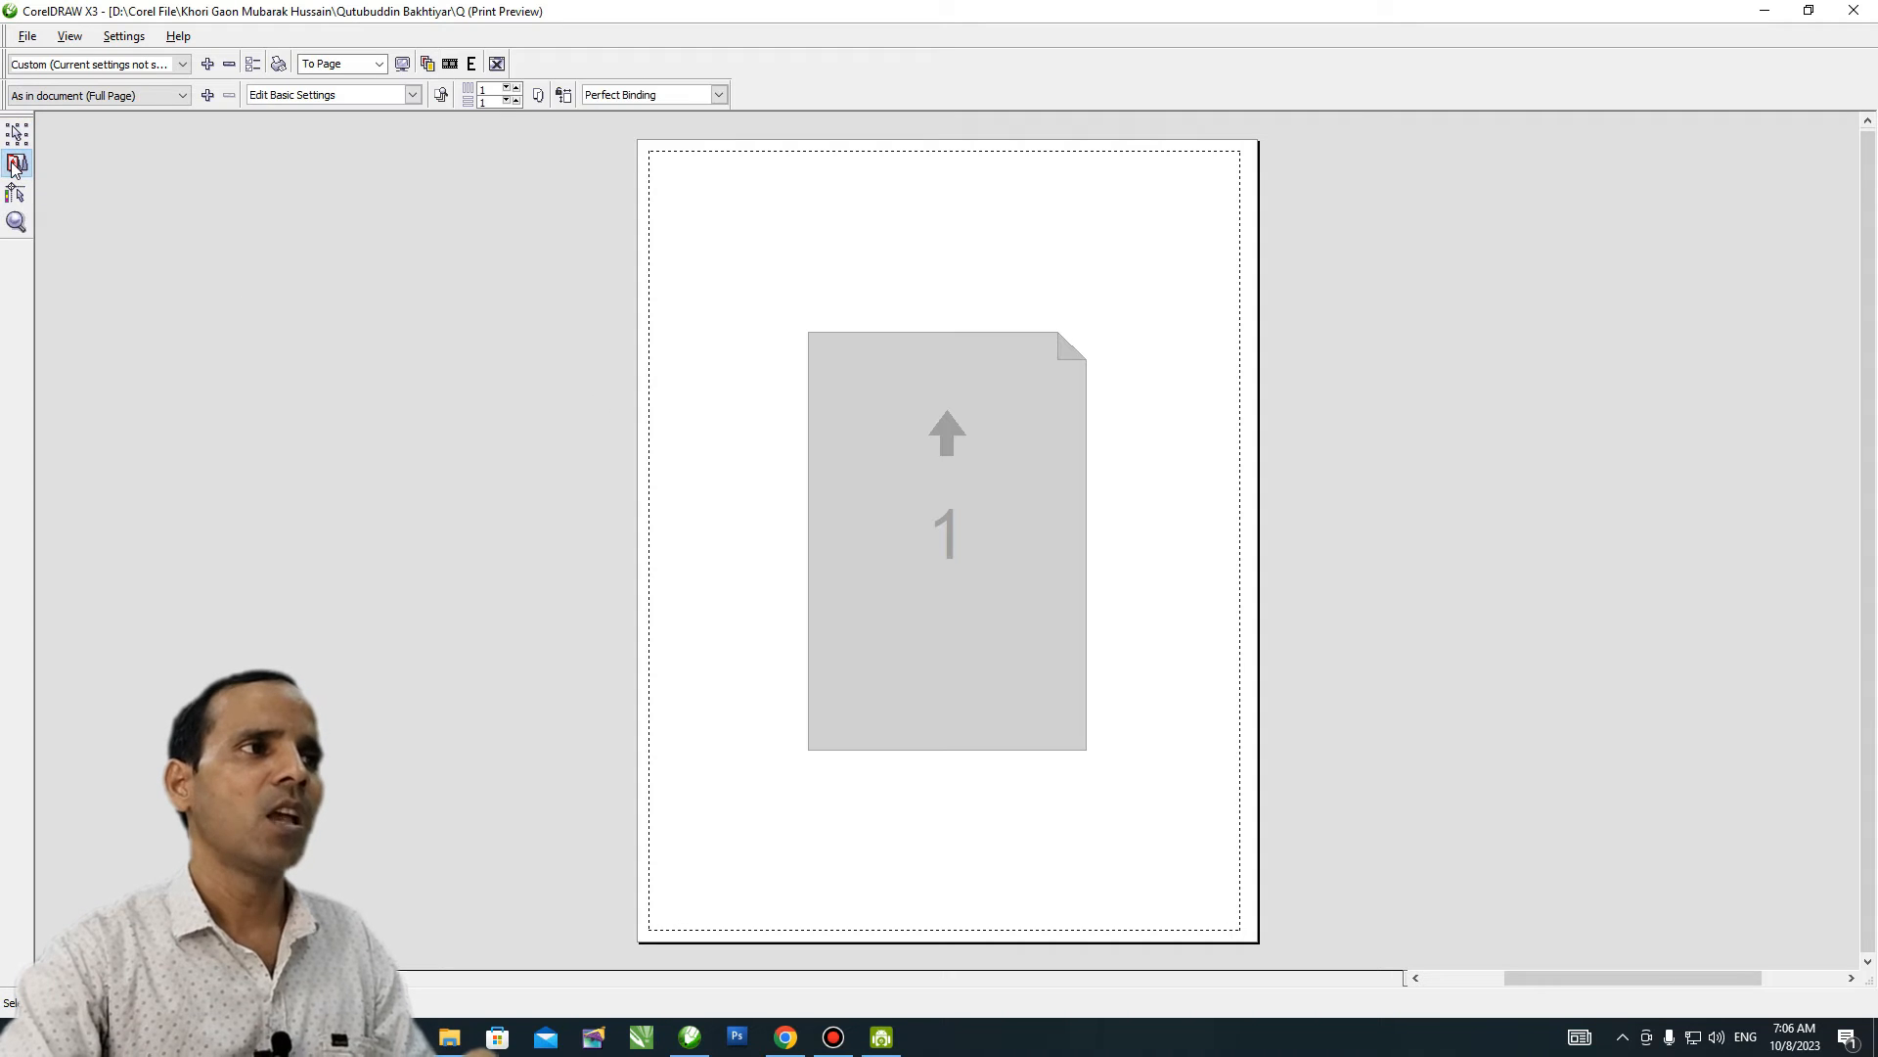
pyautogui.click(515, 88)
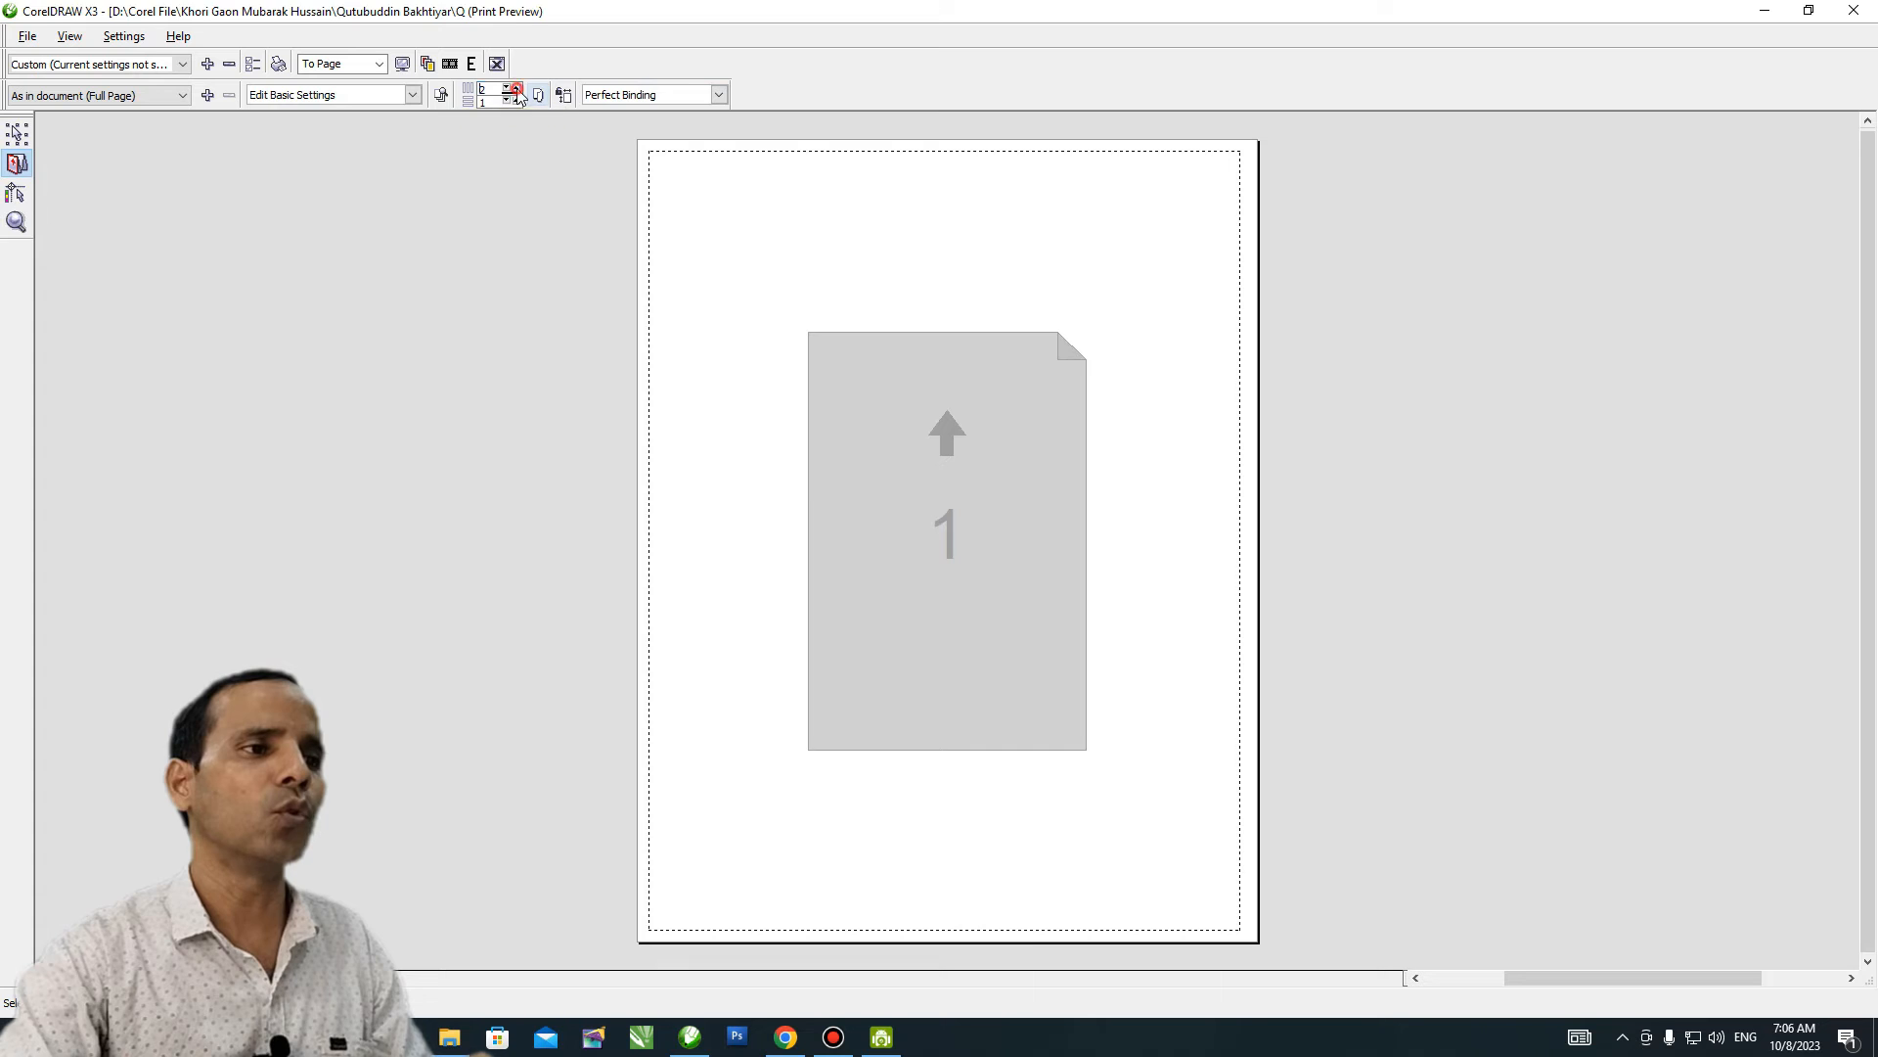
pyautogui.click(1004, 565)
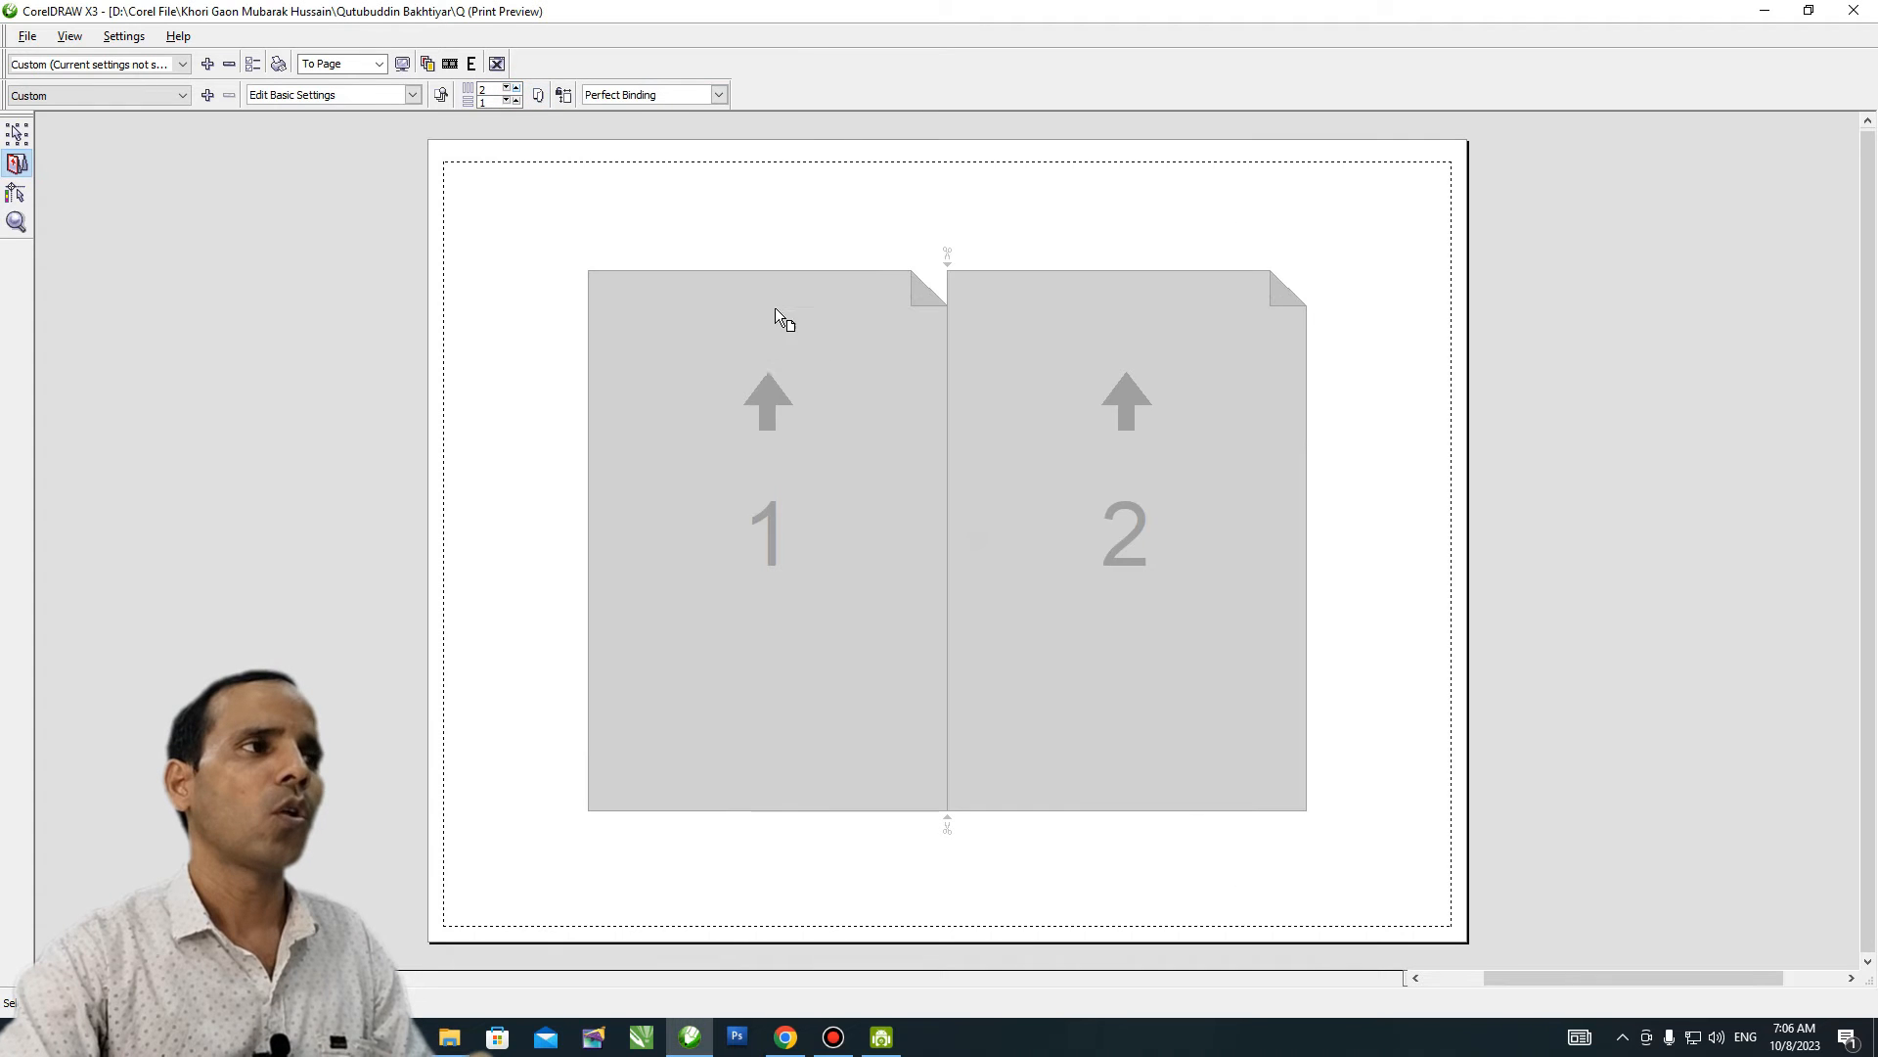
pyautogui.click(516, 100)
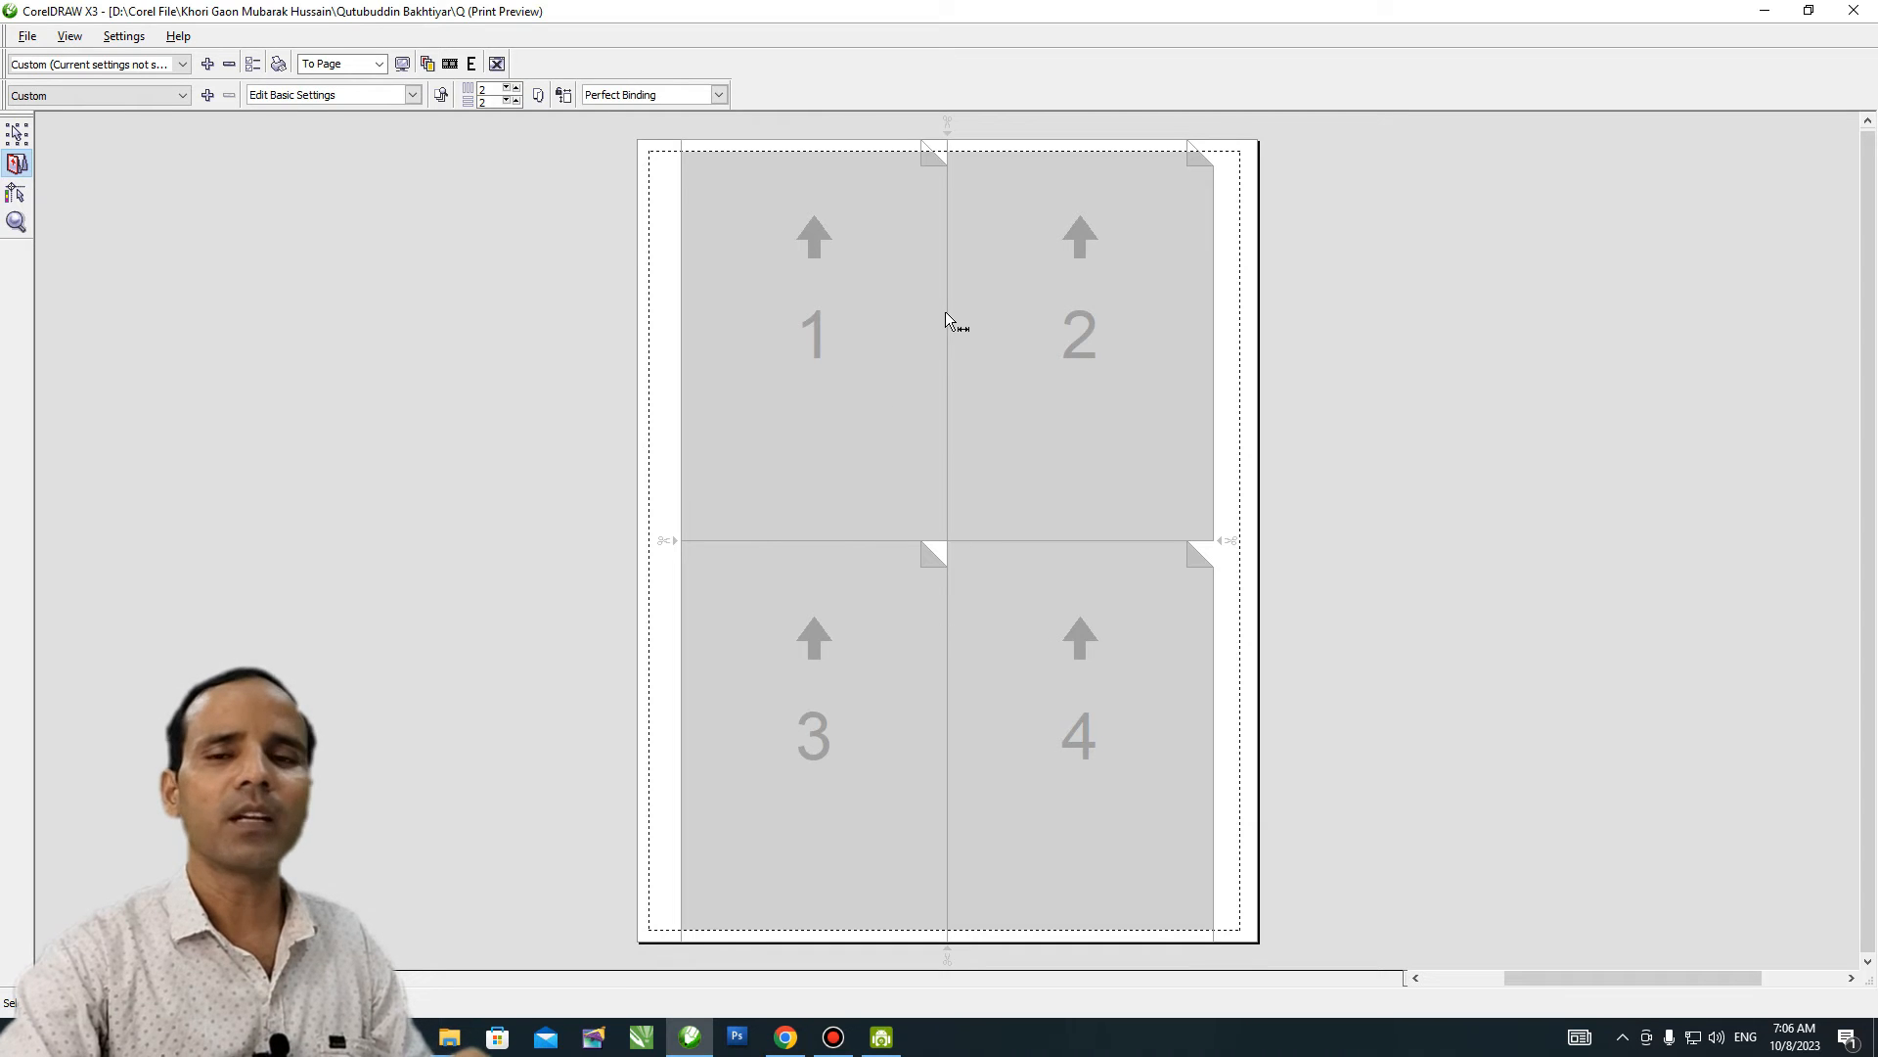
pyautogui.click(17, 132)
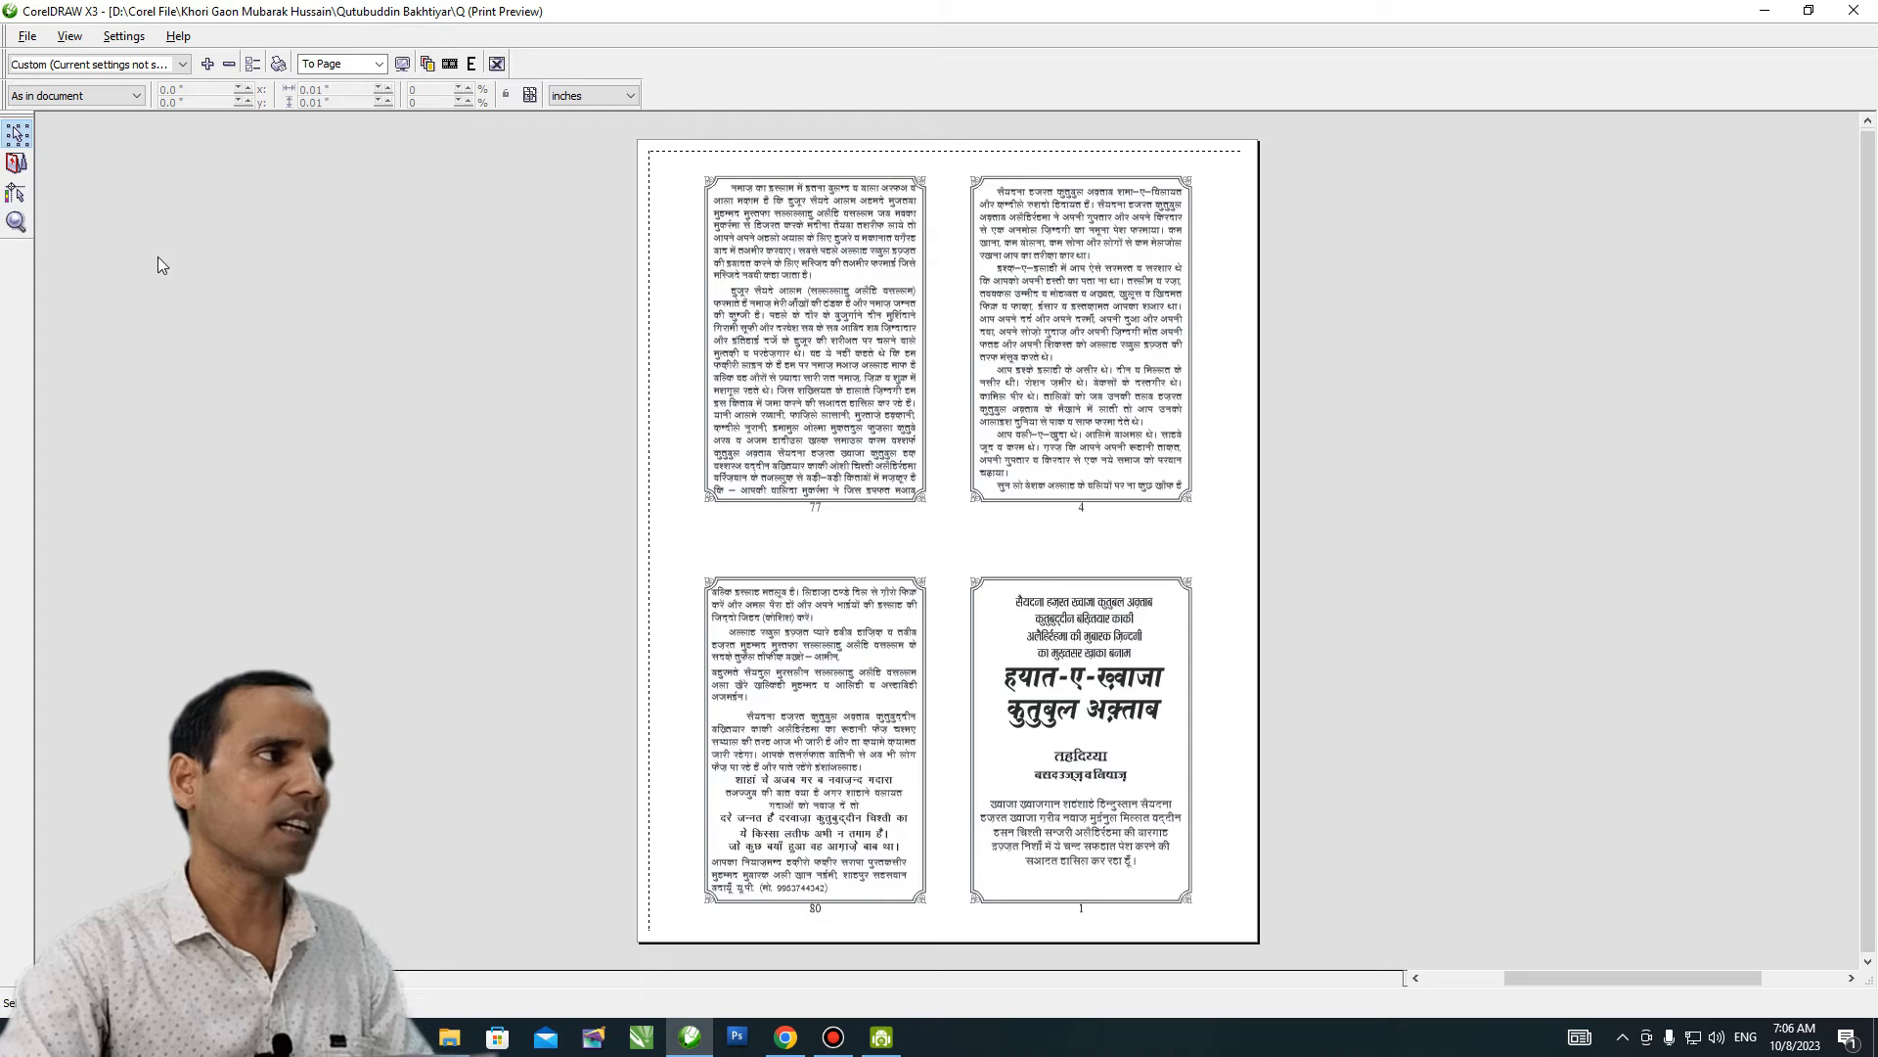
# Rotate the two upper page placements, 1 and 2, by 180° in the imposition layout.
pyautogui.click(16, 163)
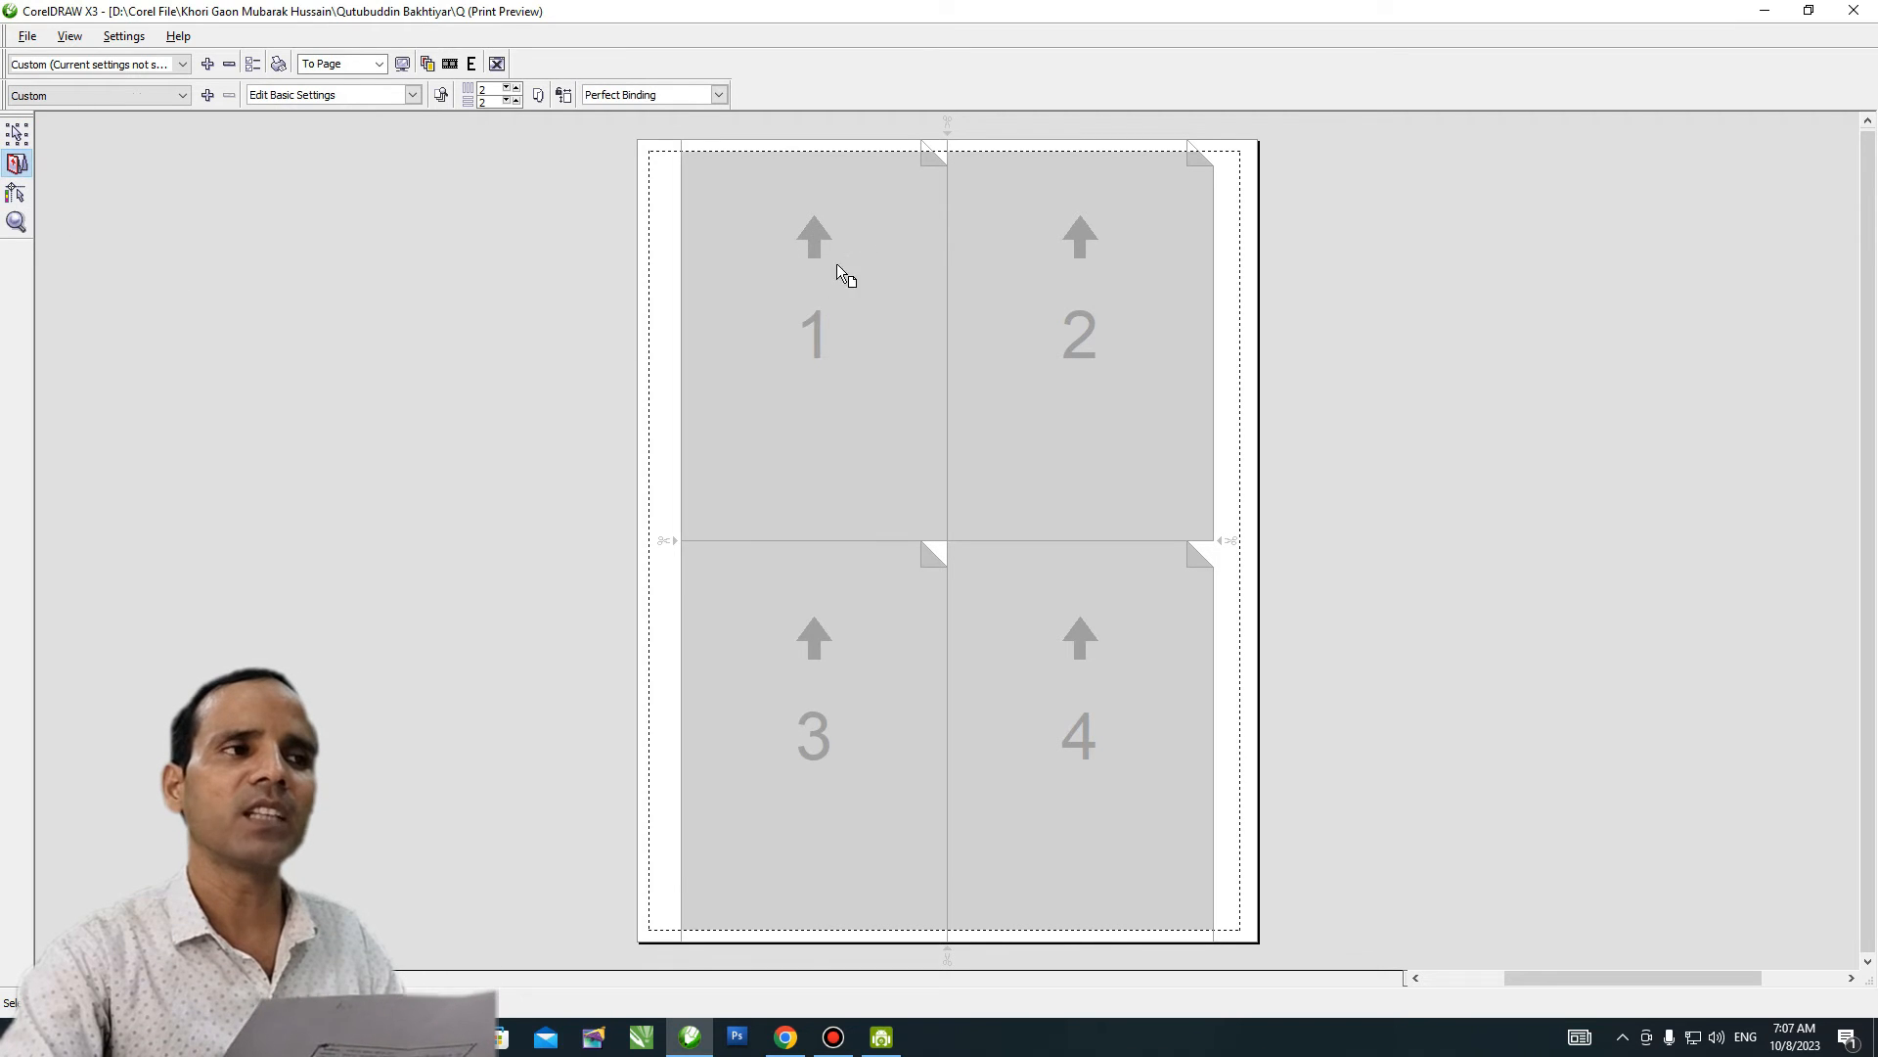
pyautogui.click(820, 232)
pyautogui.click(818, 231)
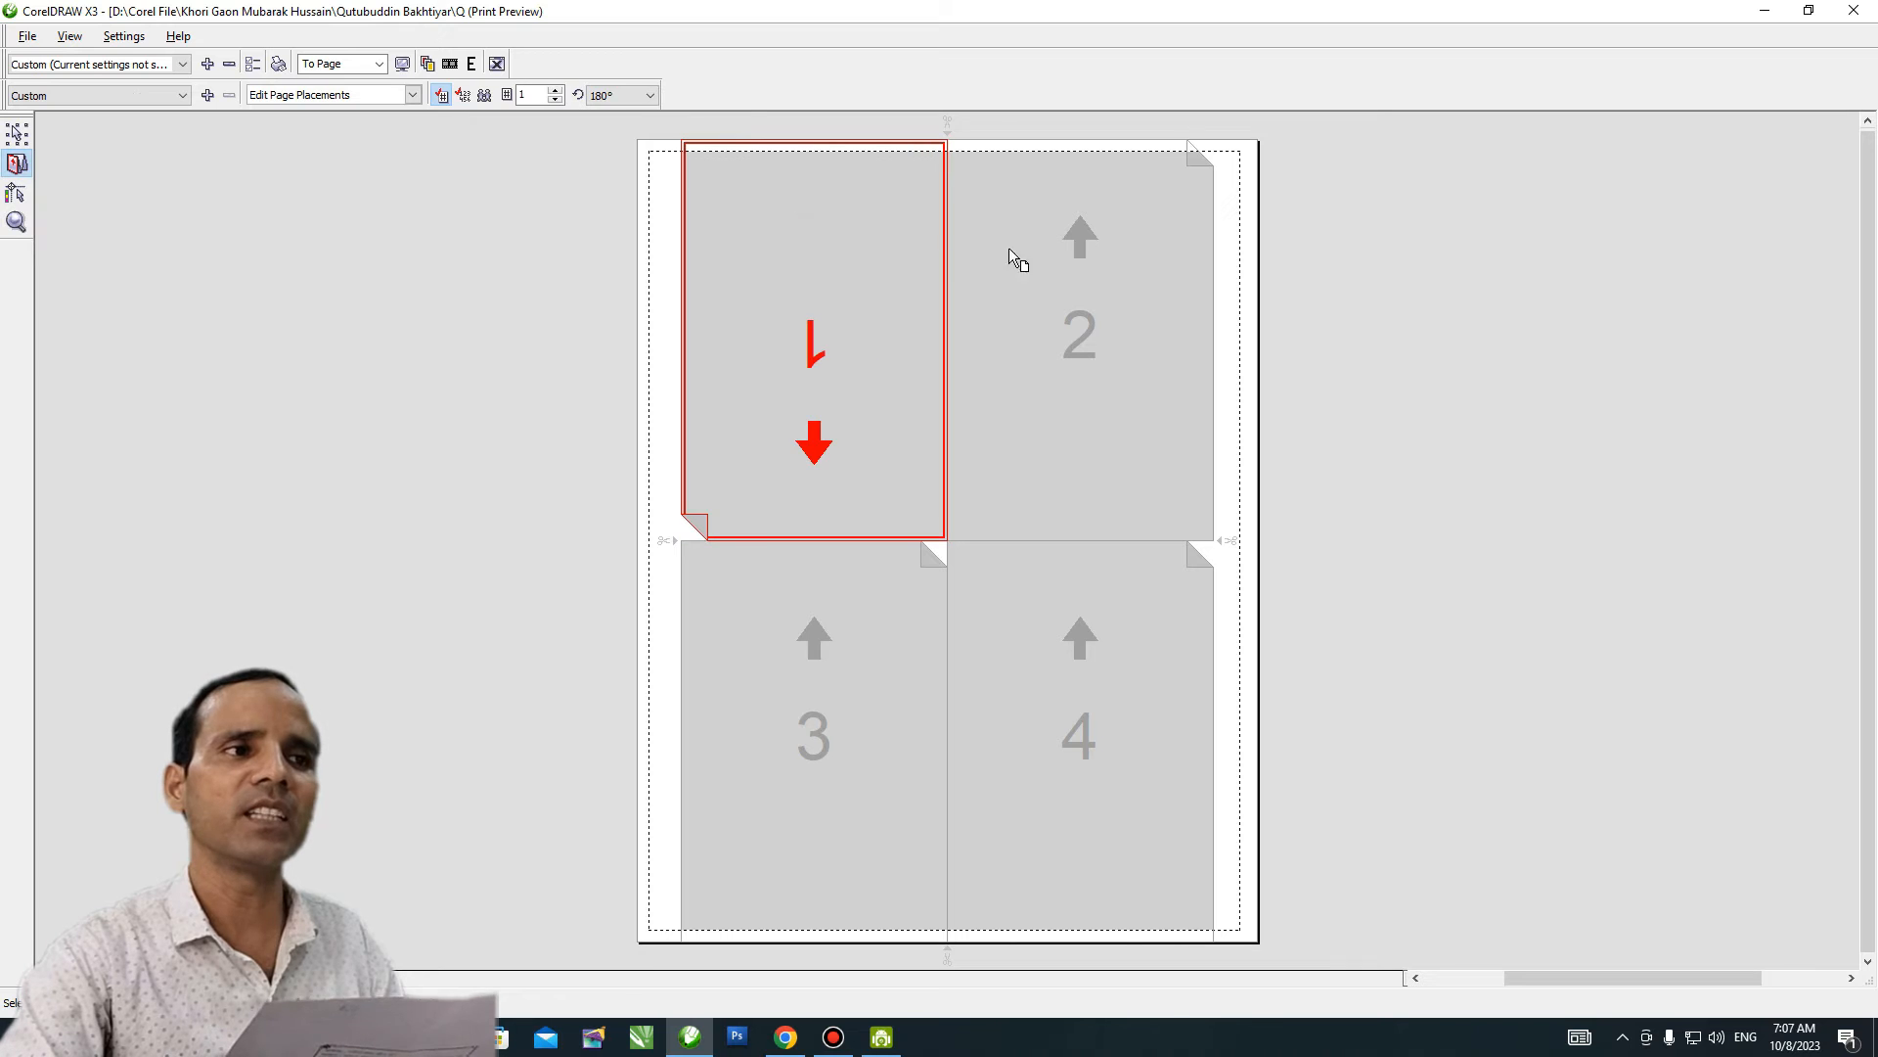
pyautogui.click(1076, 231)
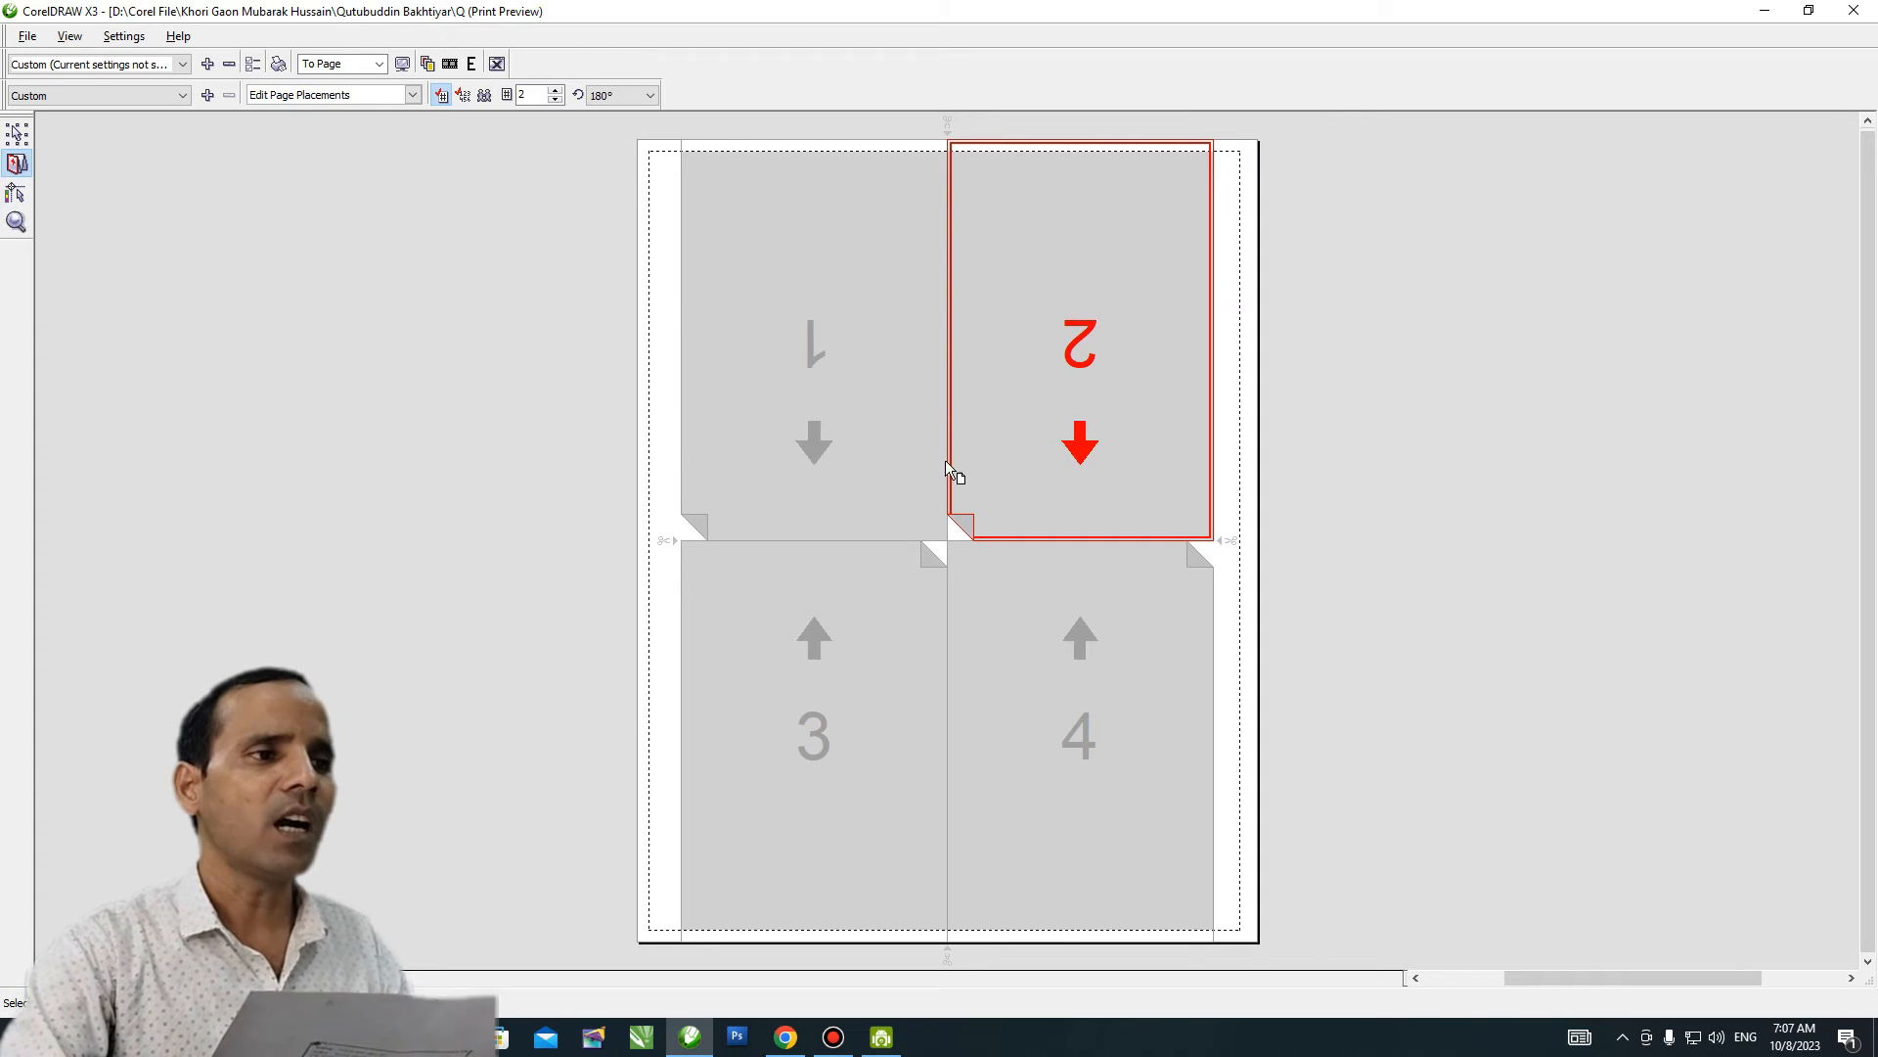
# Set the vertical gutter between the two page columns to 6 mm and close the print preview.
pyautogui.click(947, 530)
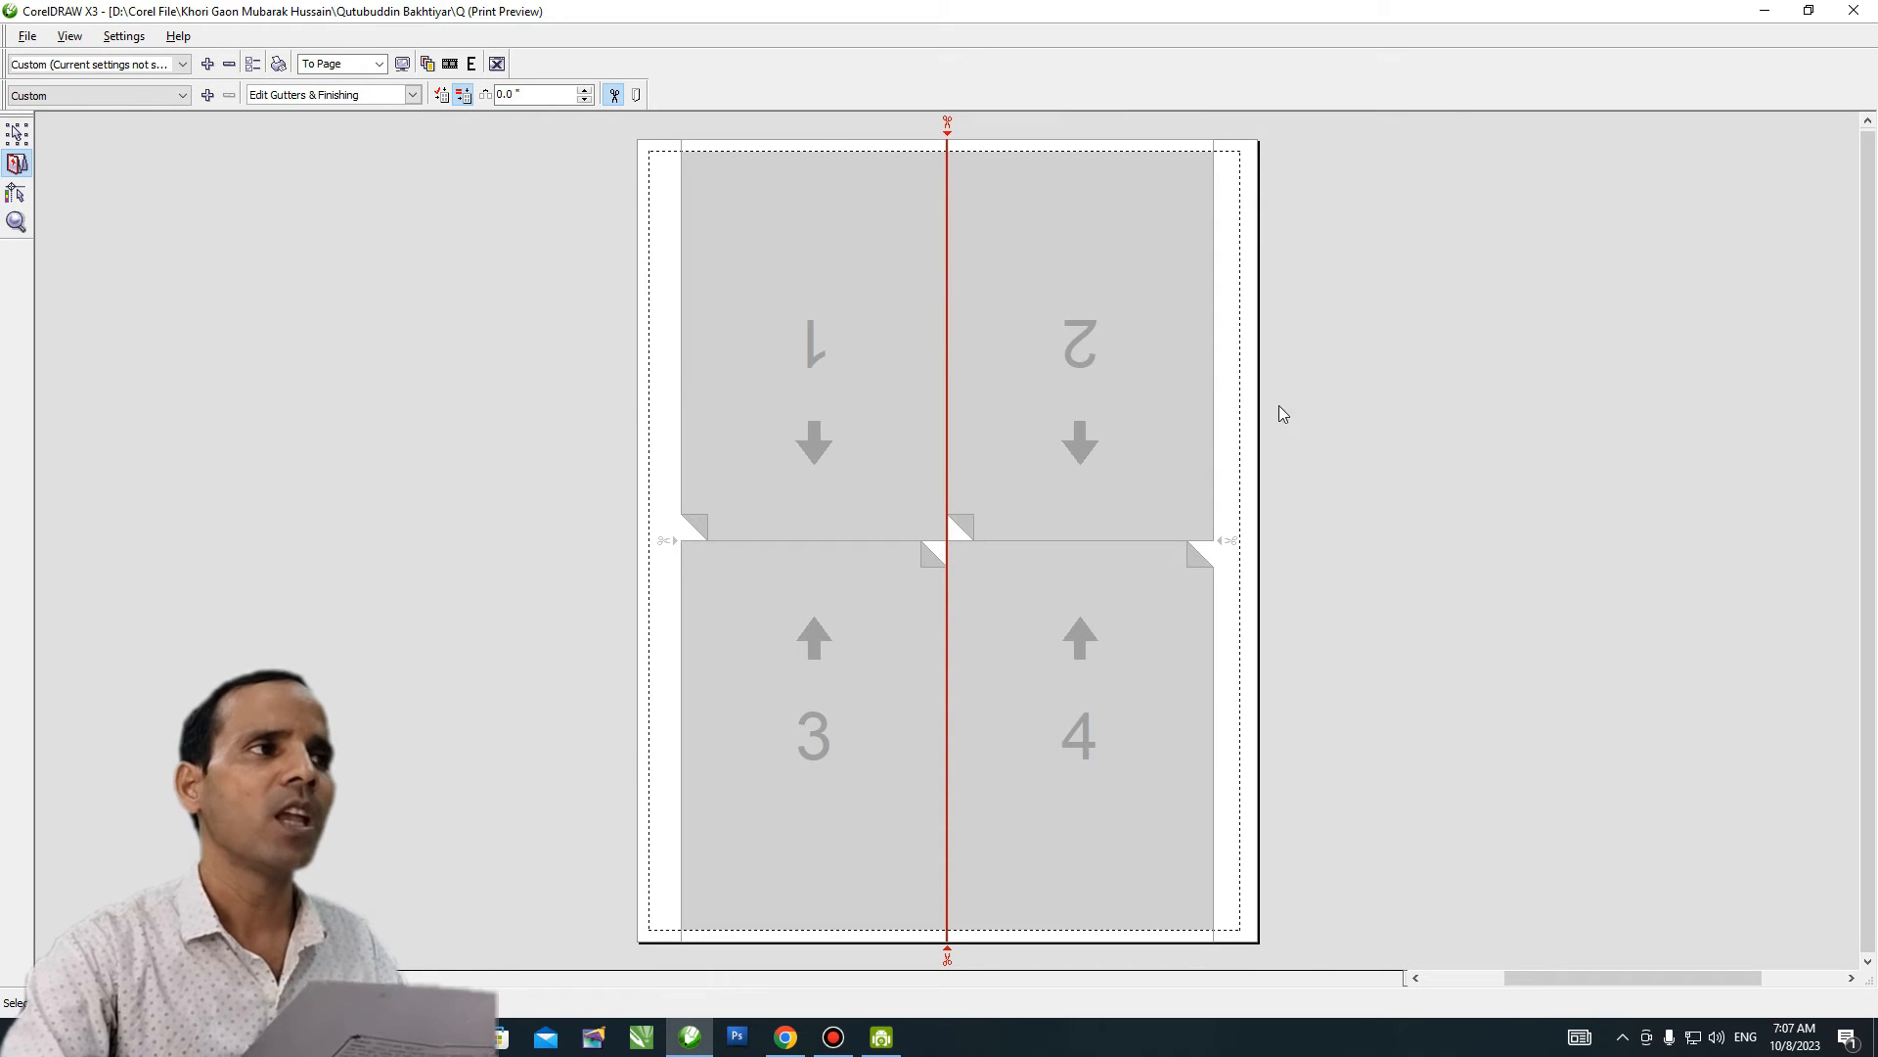
pyautogui.moveTo(543, 95); pyautogui.dragTo(491, 98)
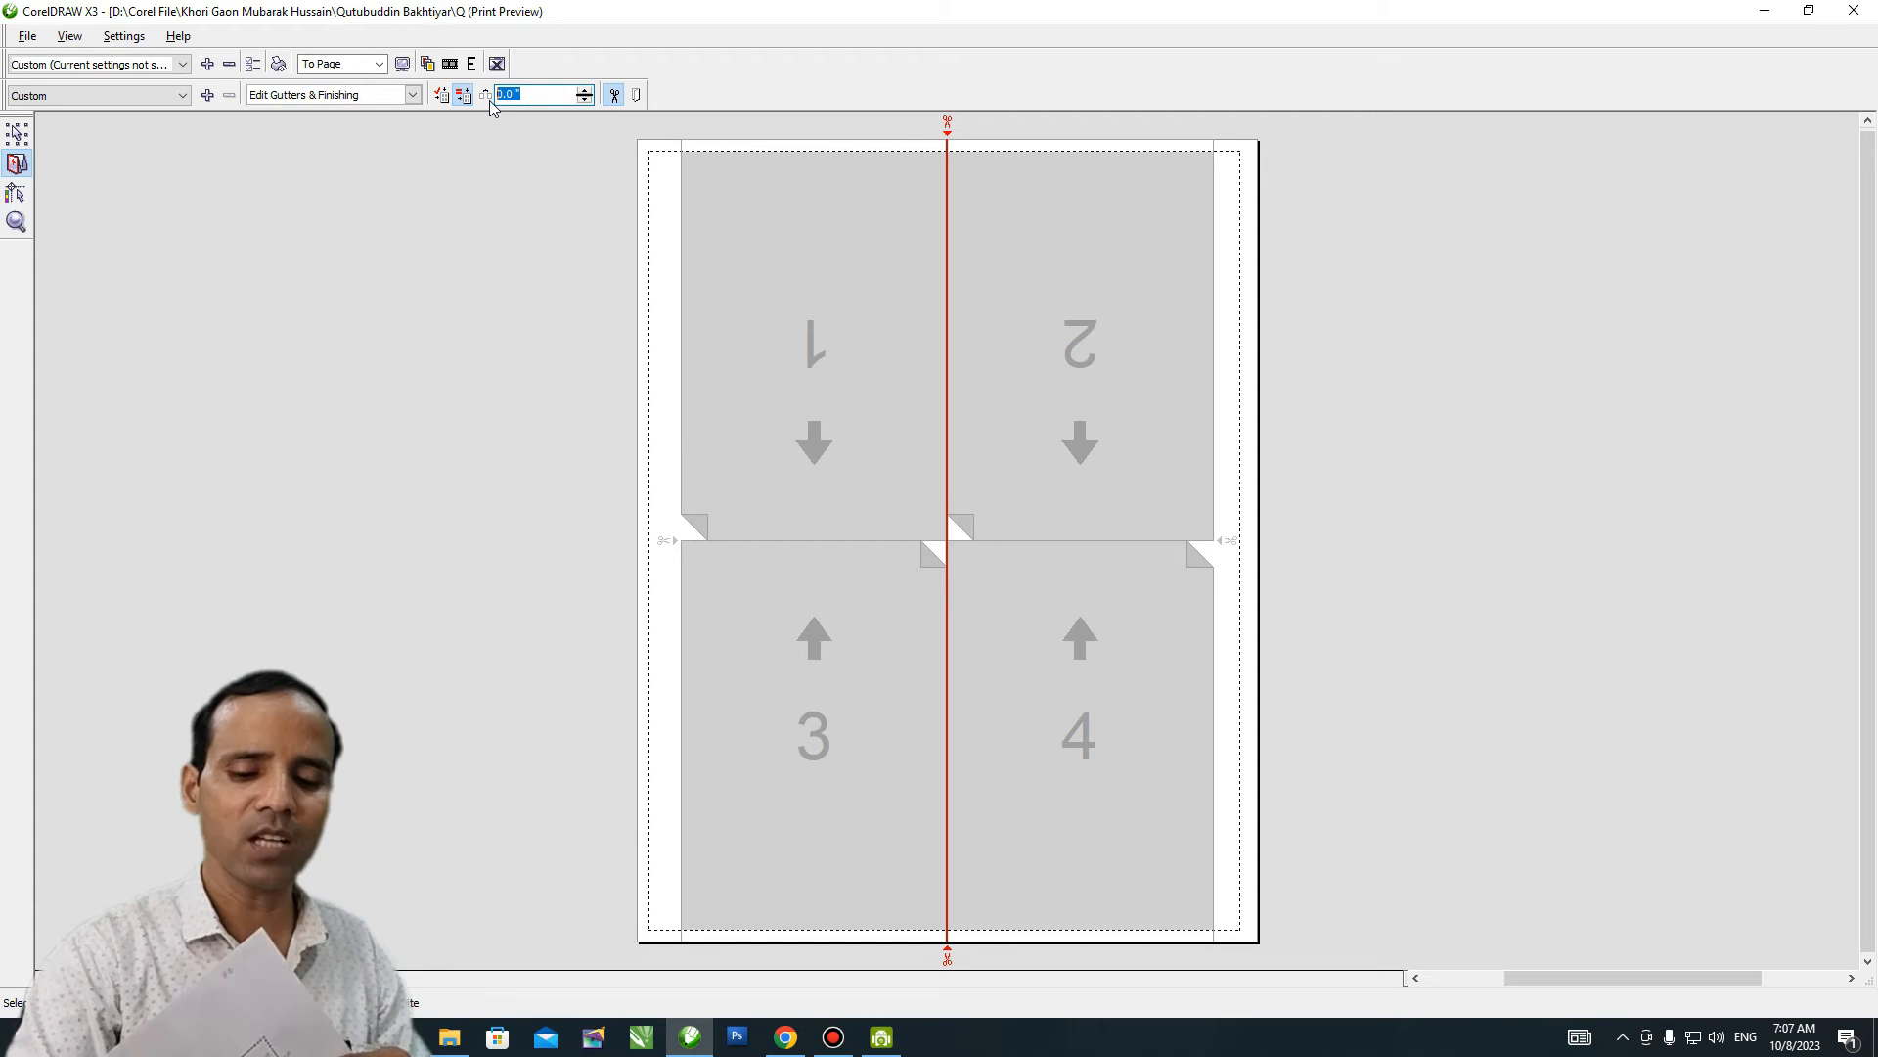
pyautogui.write('6 mm')
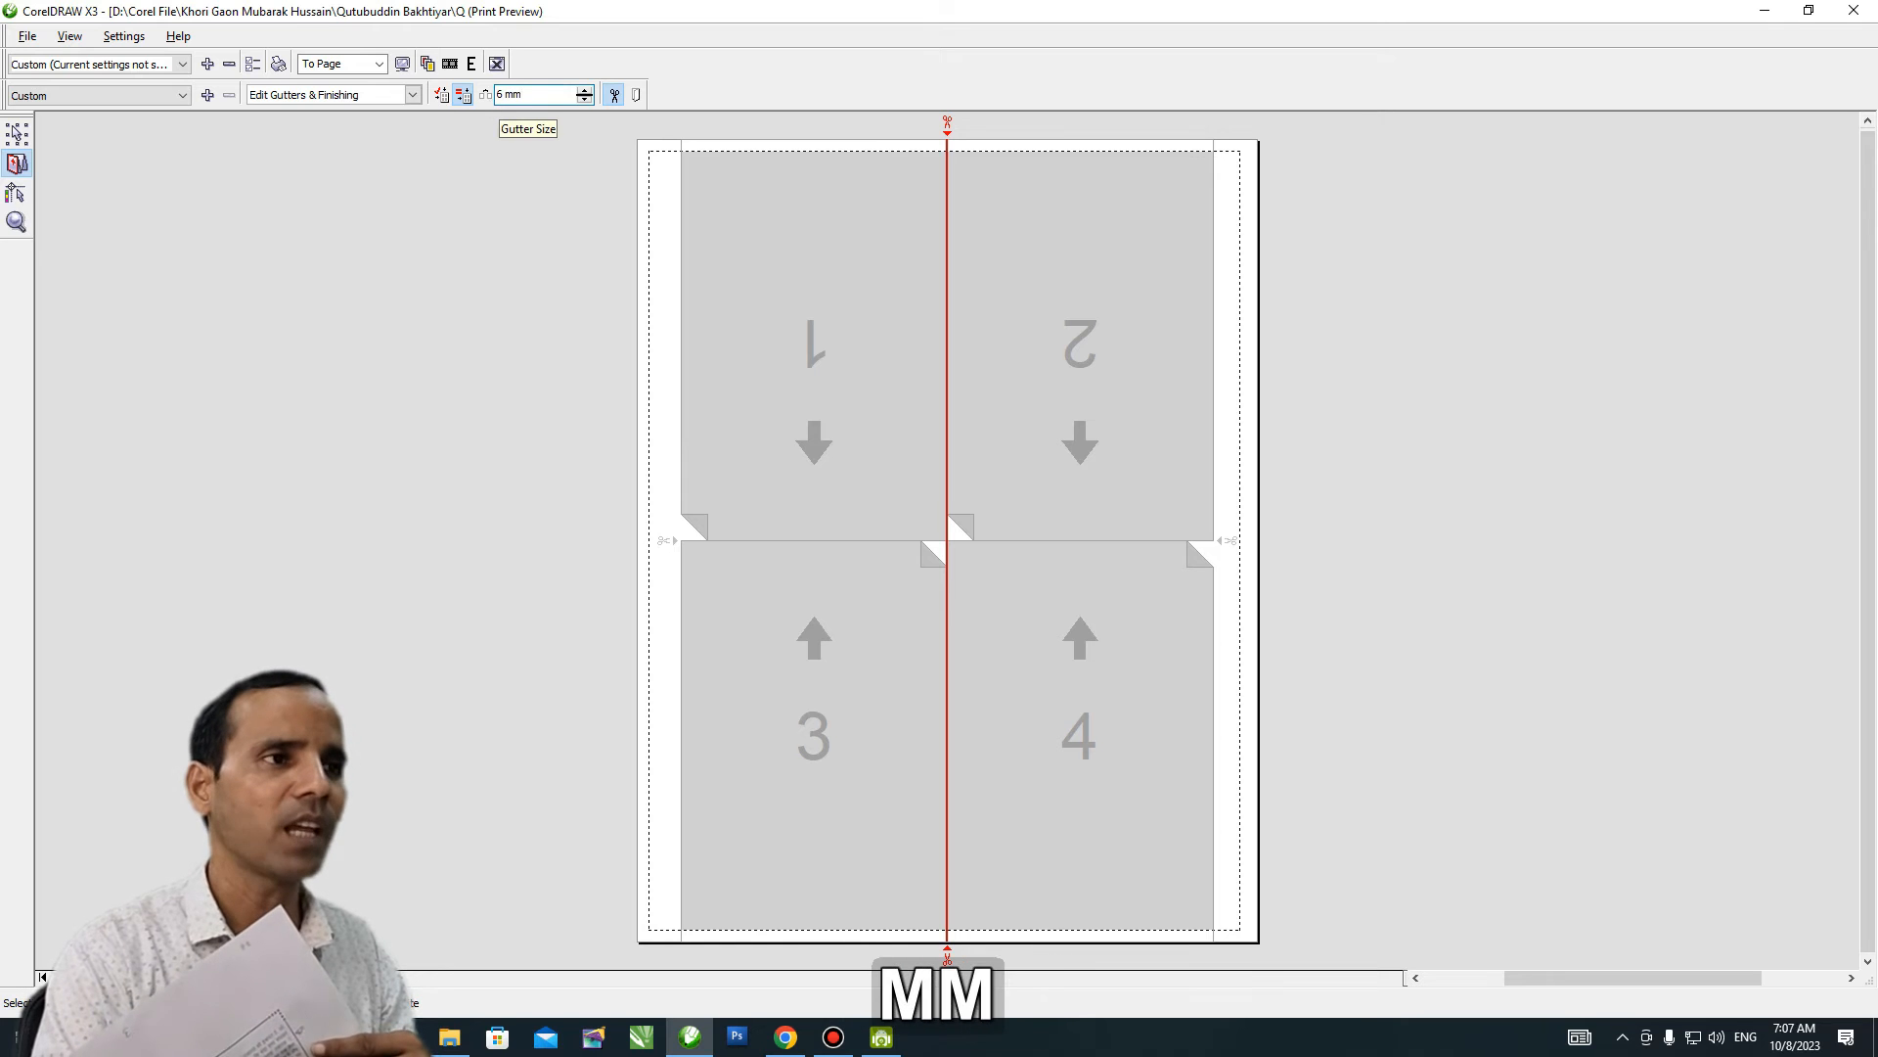
pyautogui.press('Return')
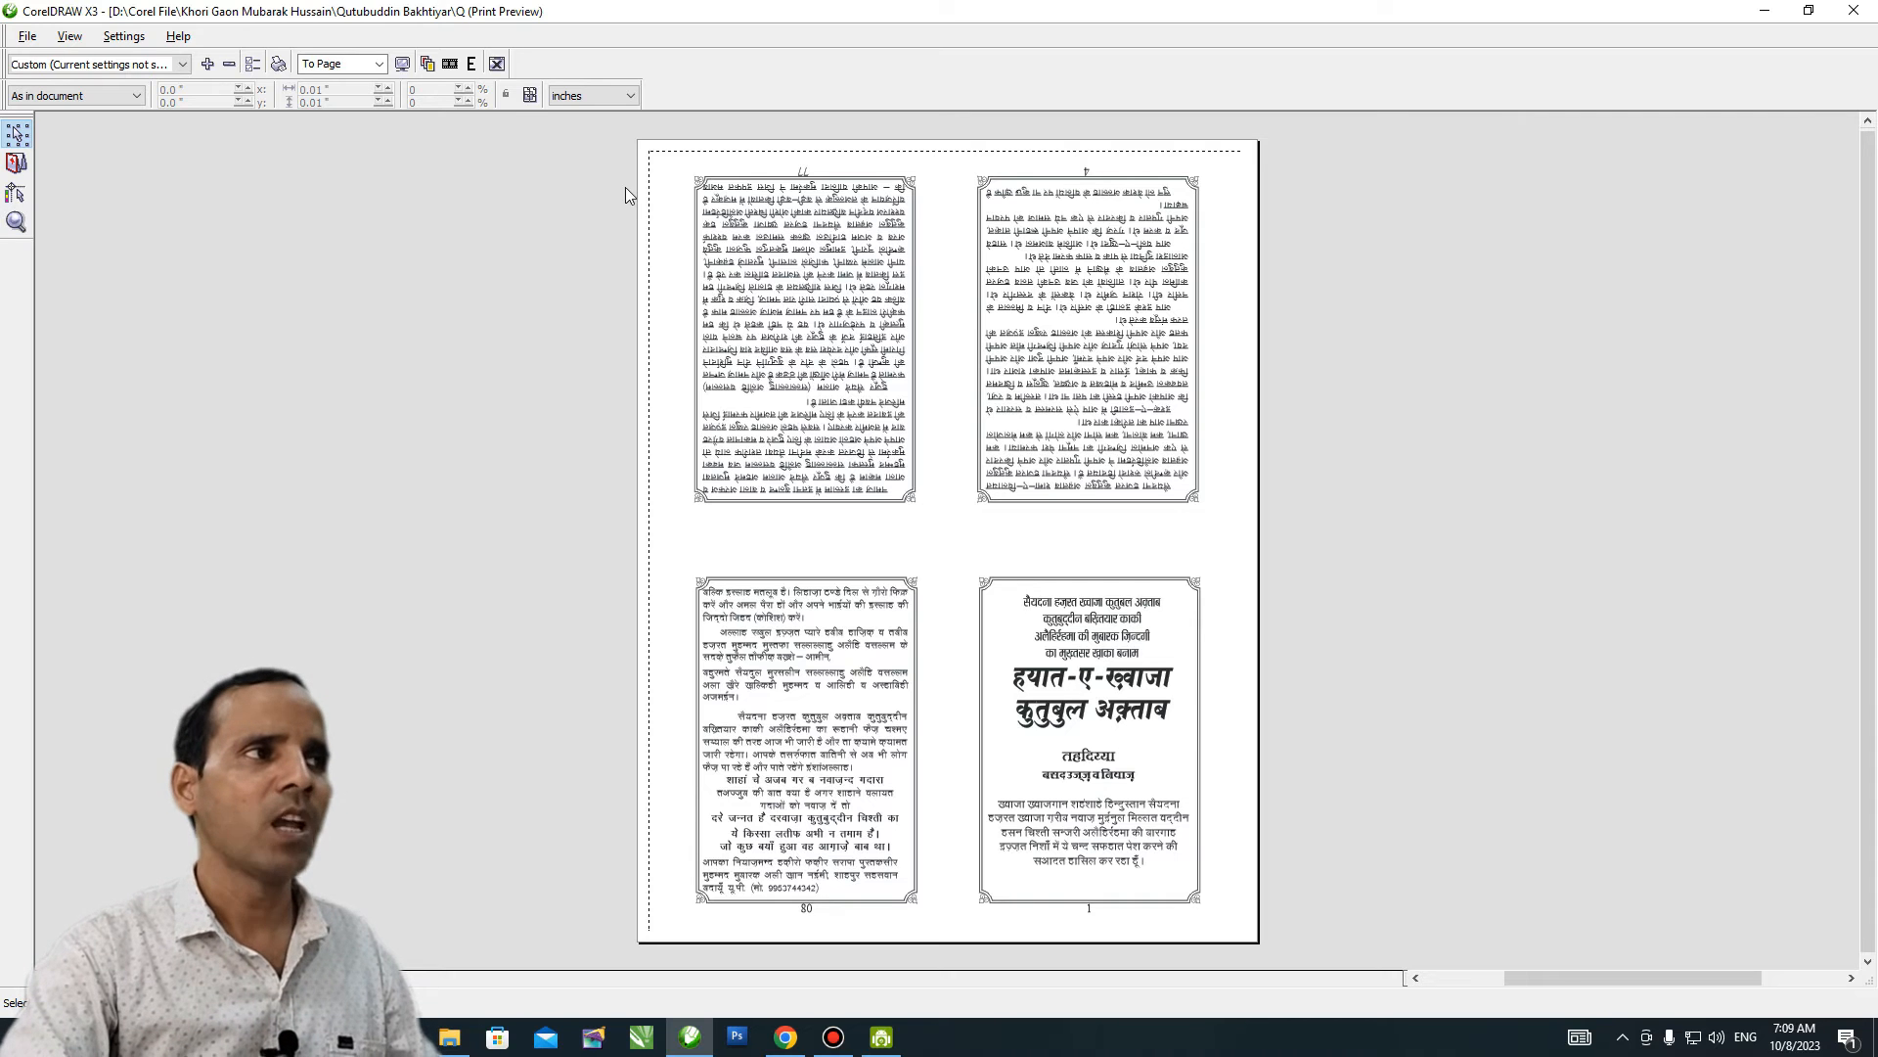
pyautogui.click(497, 65)
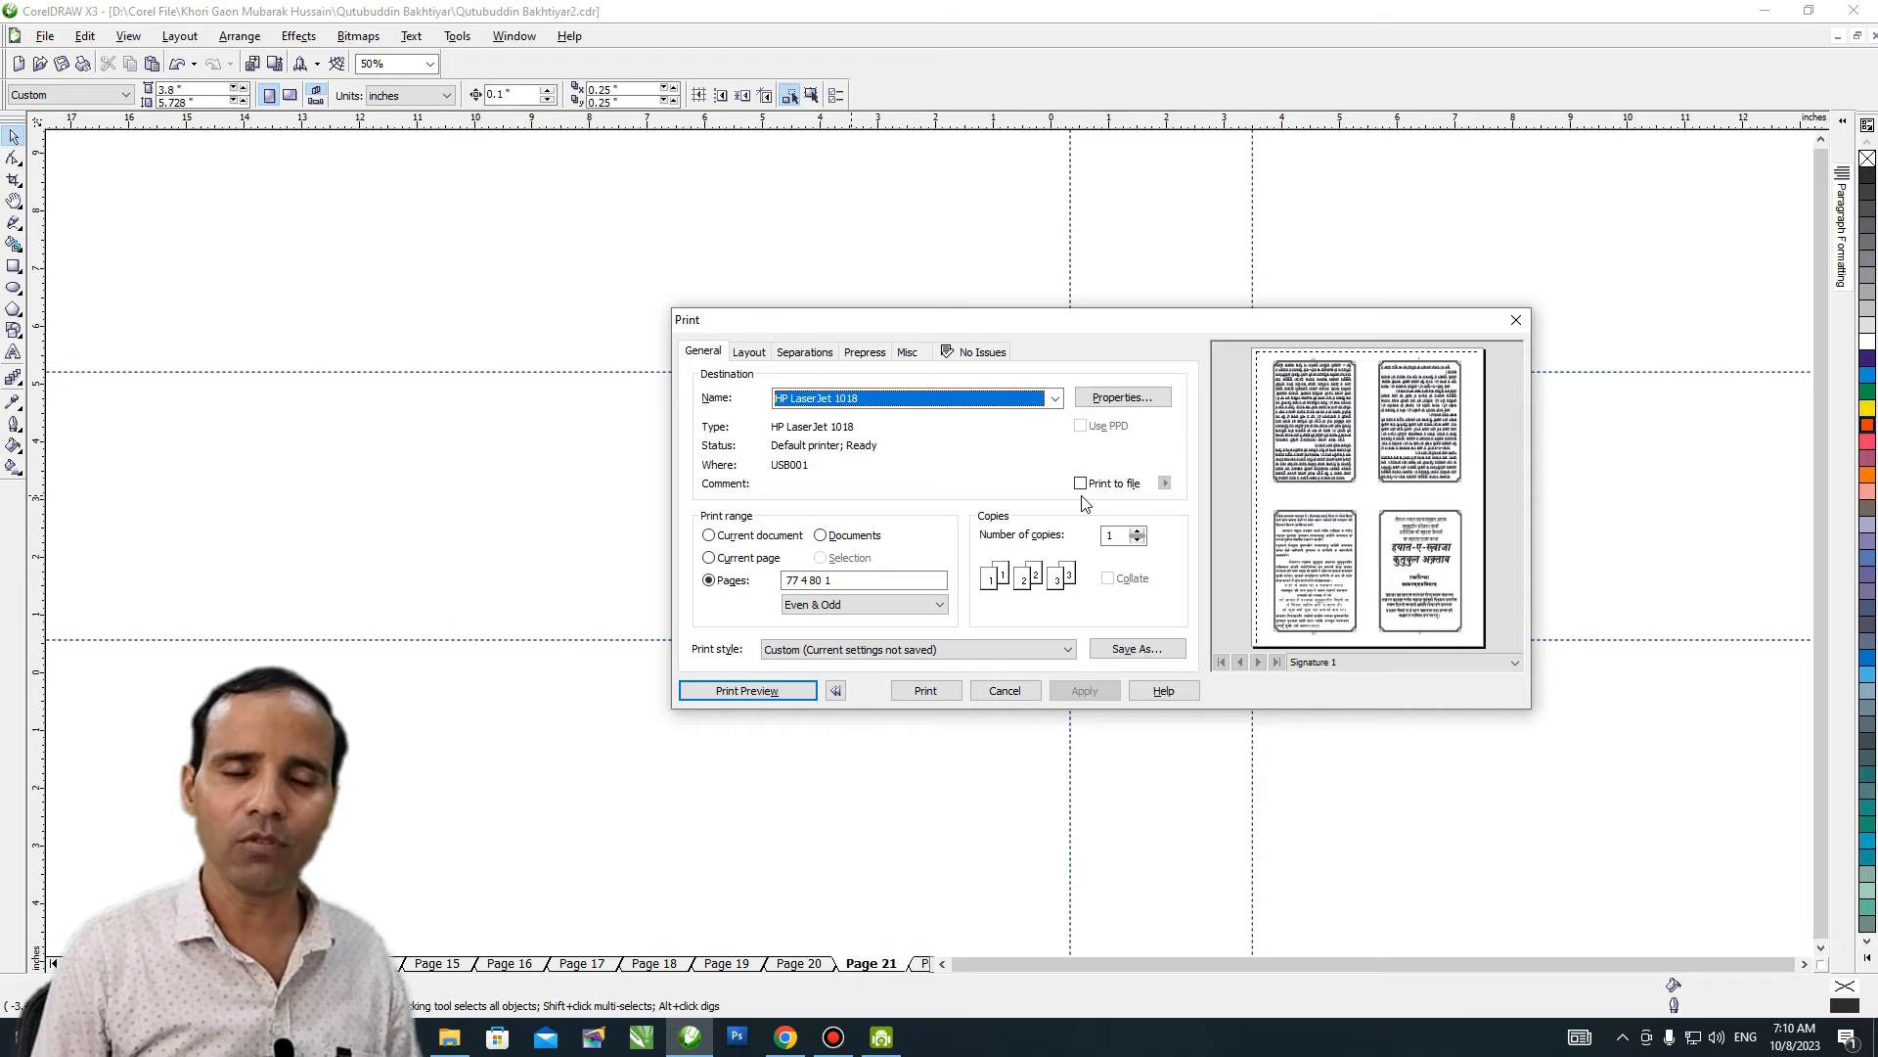
# Set the HP LaserJet 1018's paper size to Legal.
pyautogui.click(1123, 397)
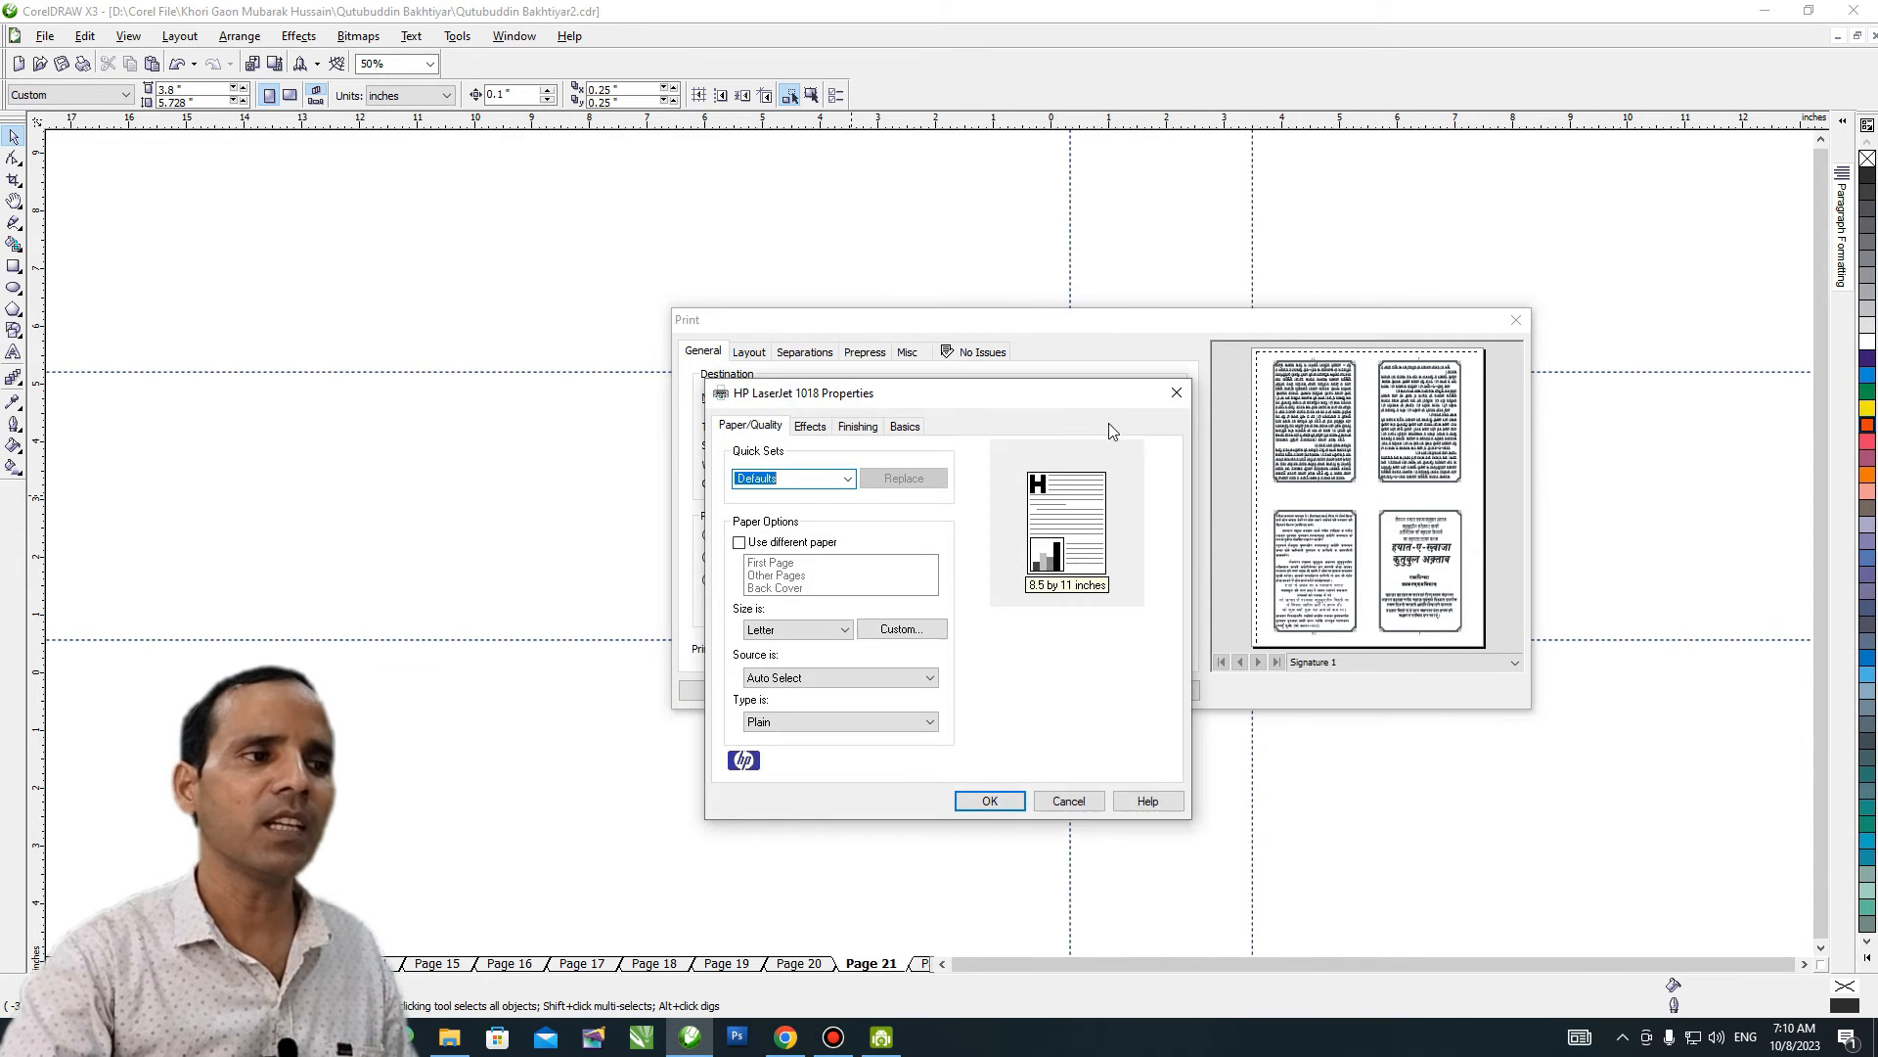
pyautogui.click(845, 632)
pyautogui.scroll(3, 848, 646)
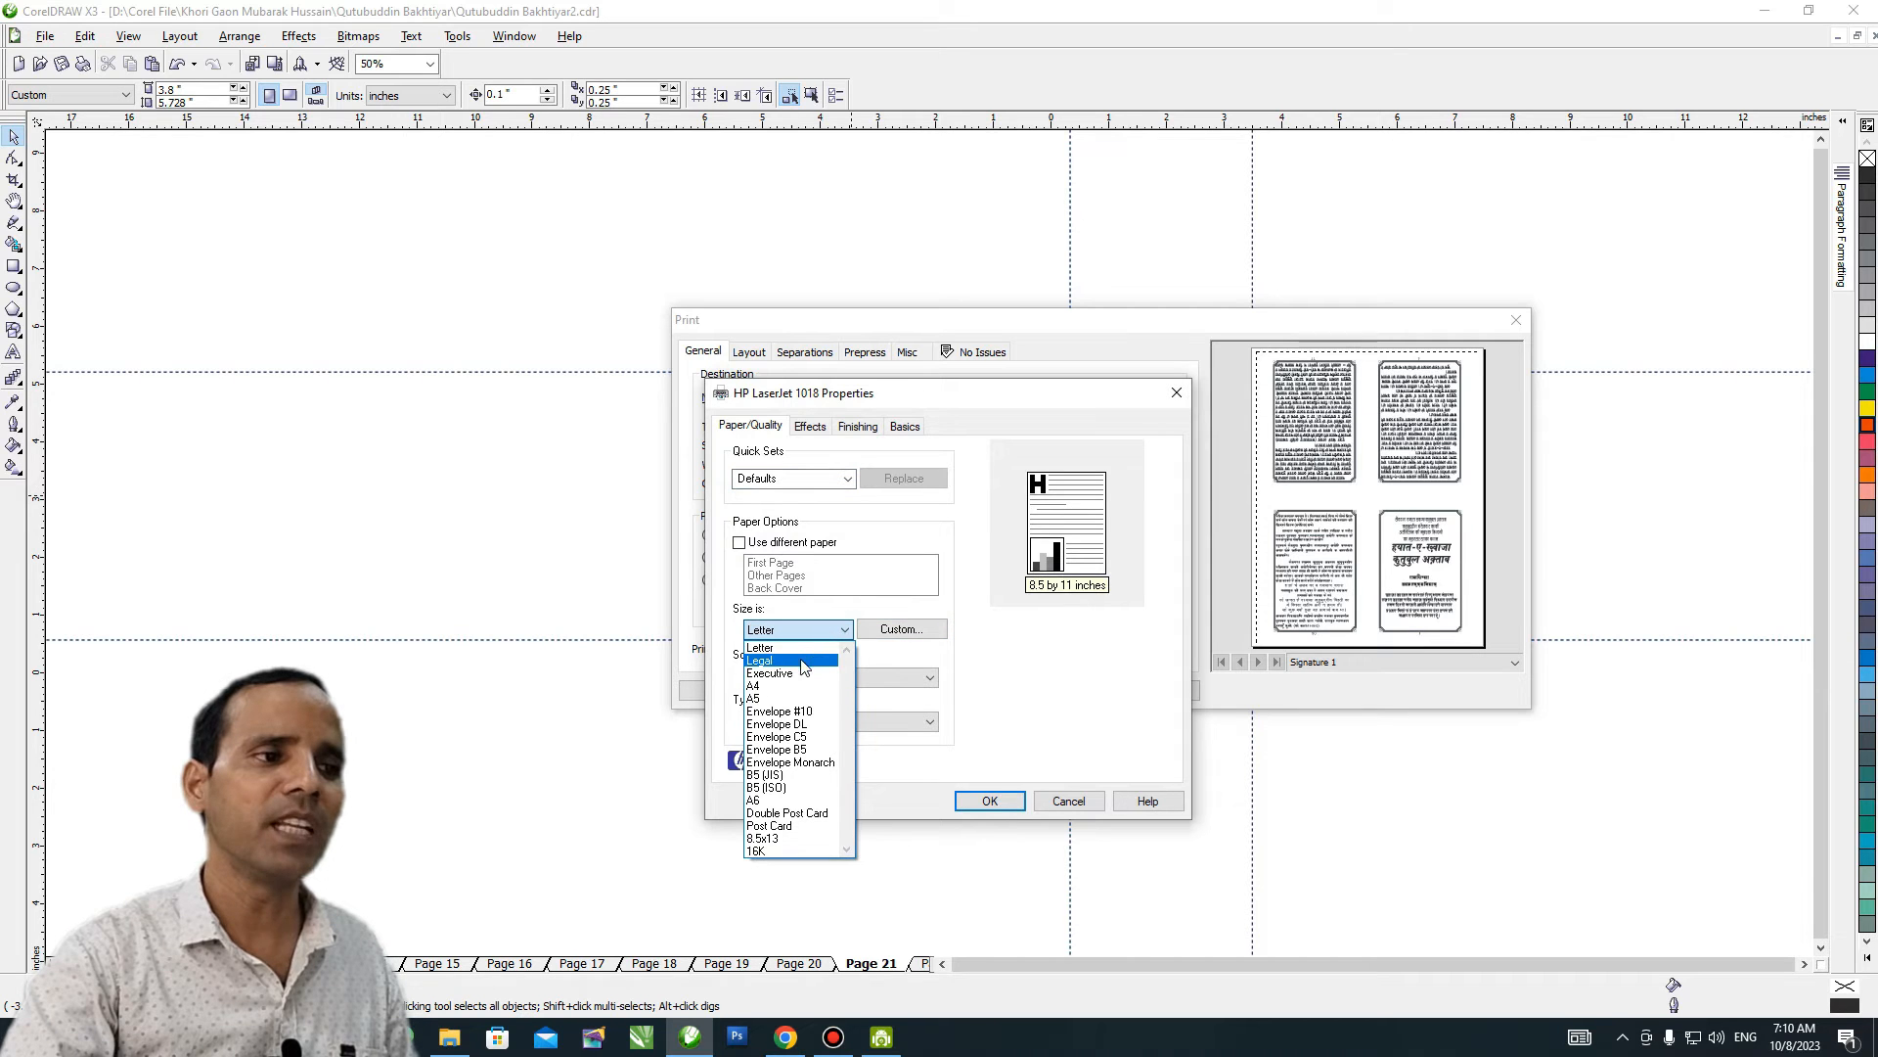
pyautogui.click(802, 665)
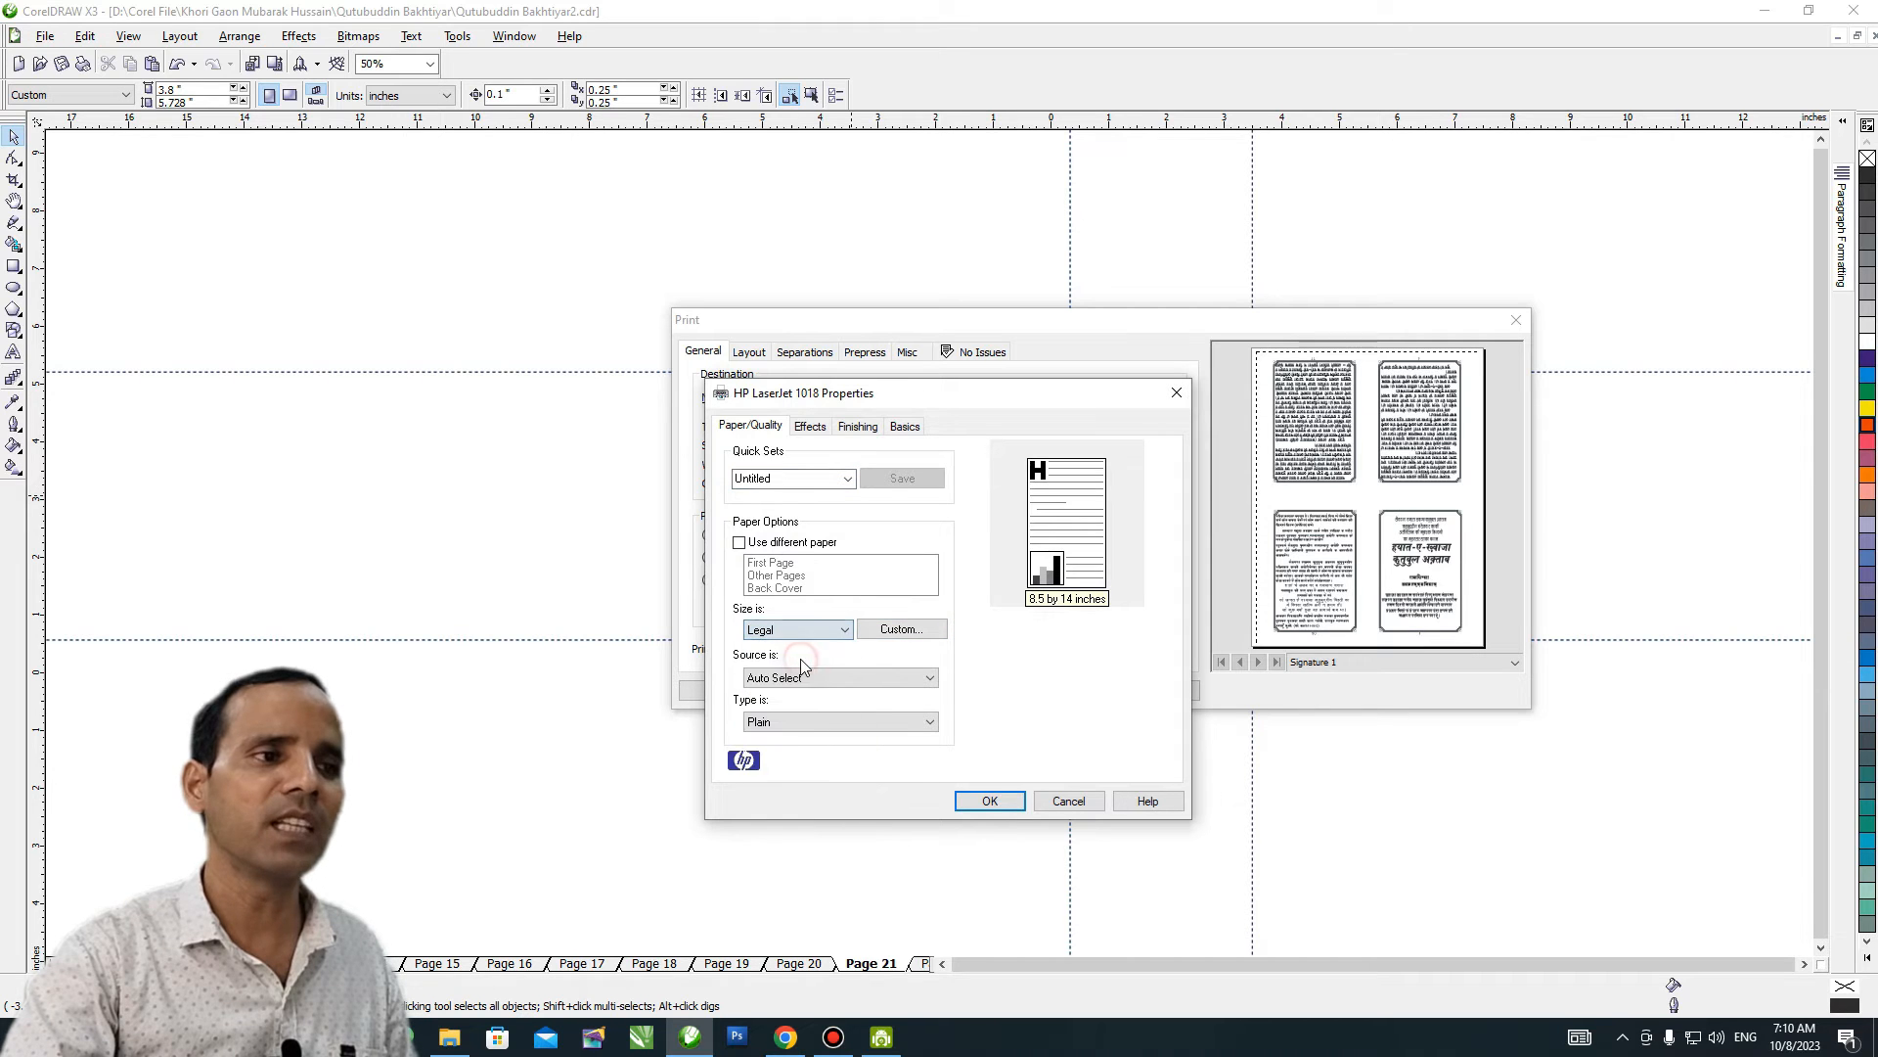
pyautogui.click(1003, 804)
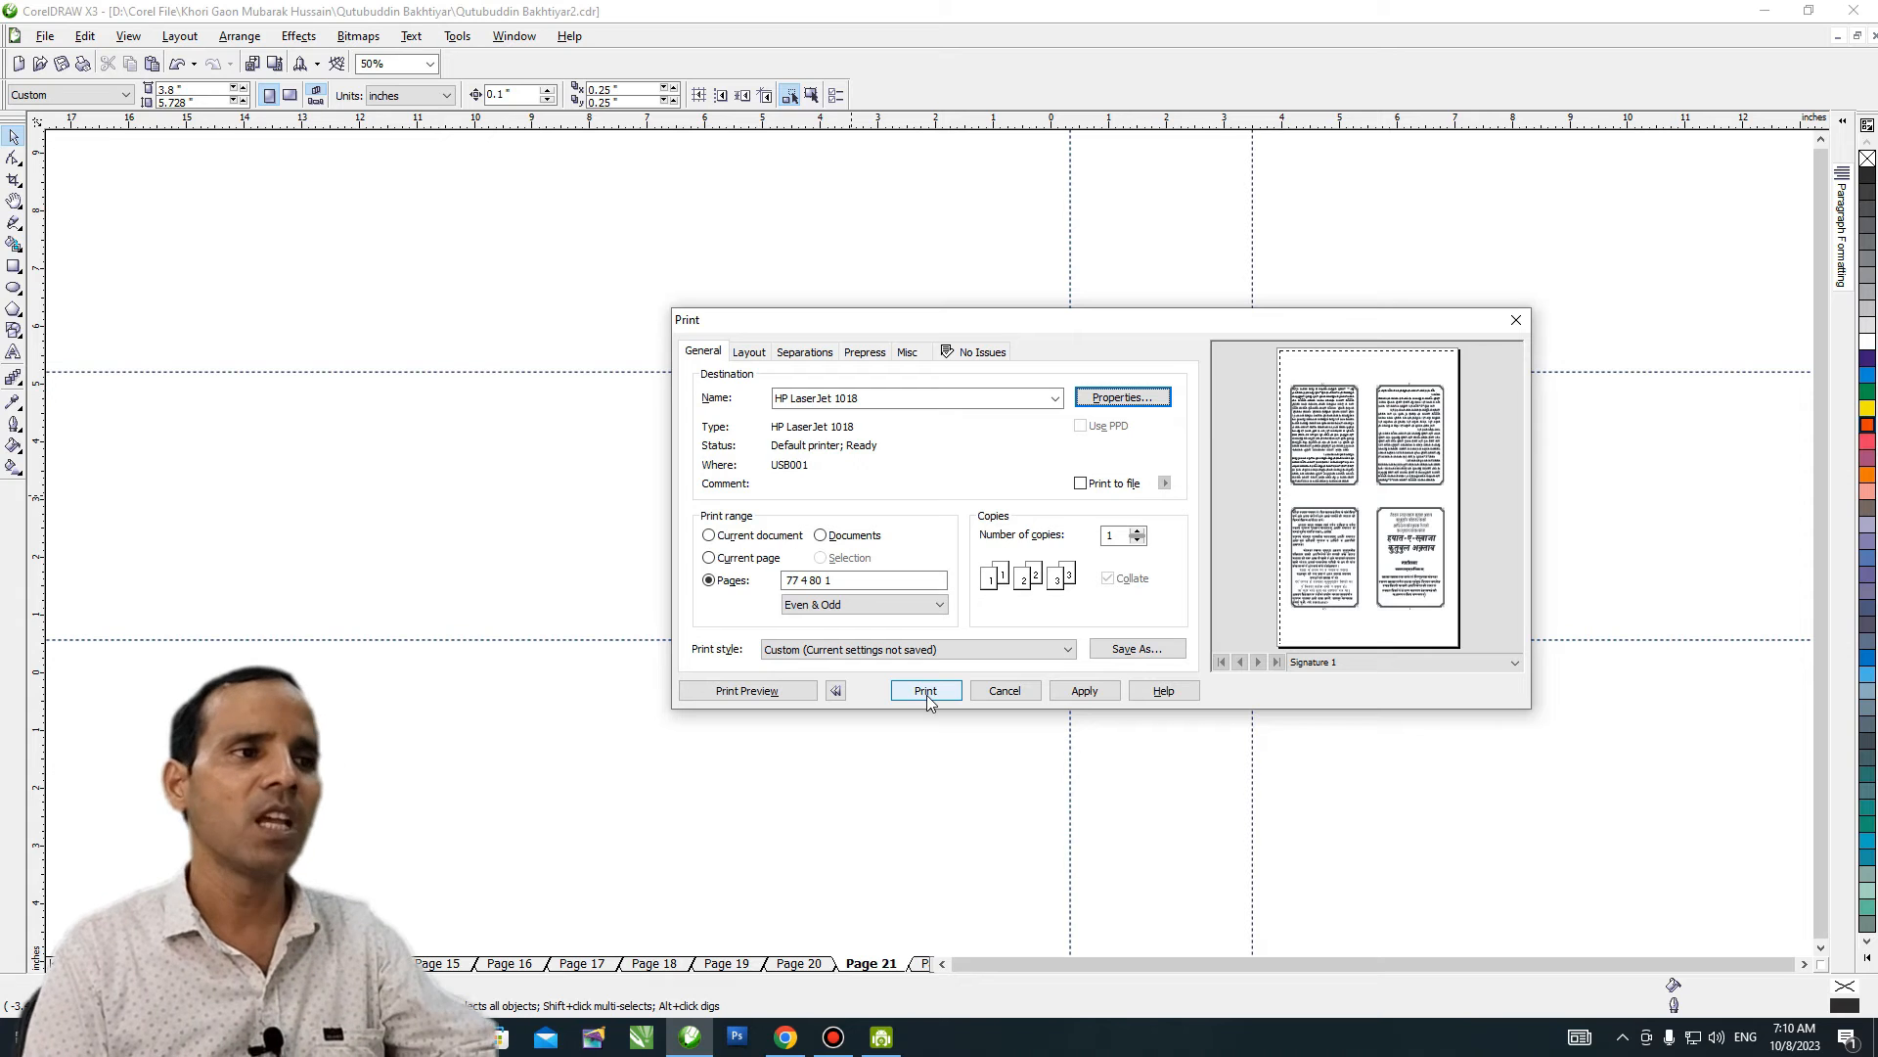
# Set the printer's paper size to A4 and print the sheet with pages 77 4 80 1.
pyautogui.click(1120, 409)
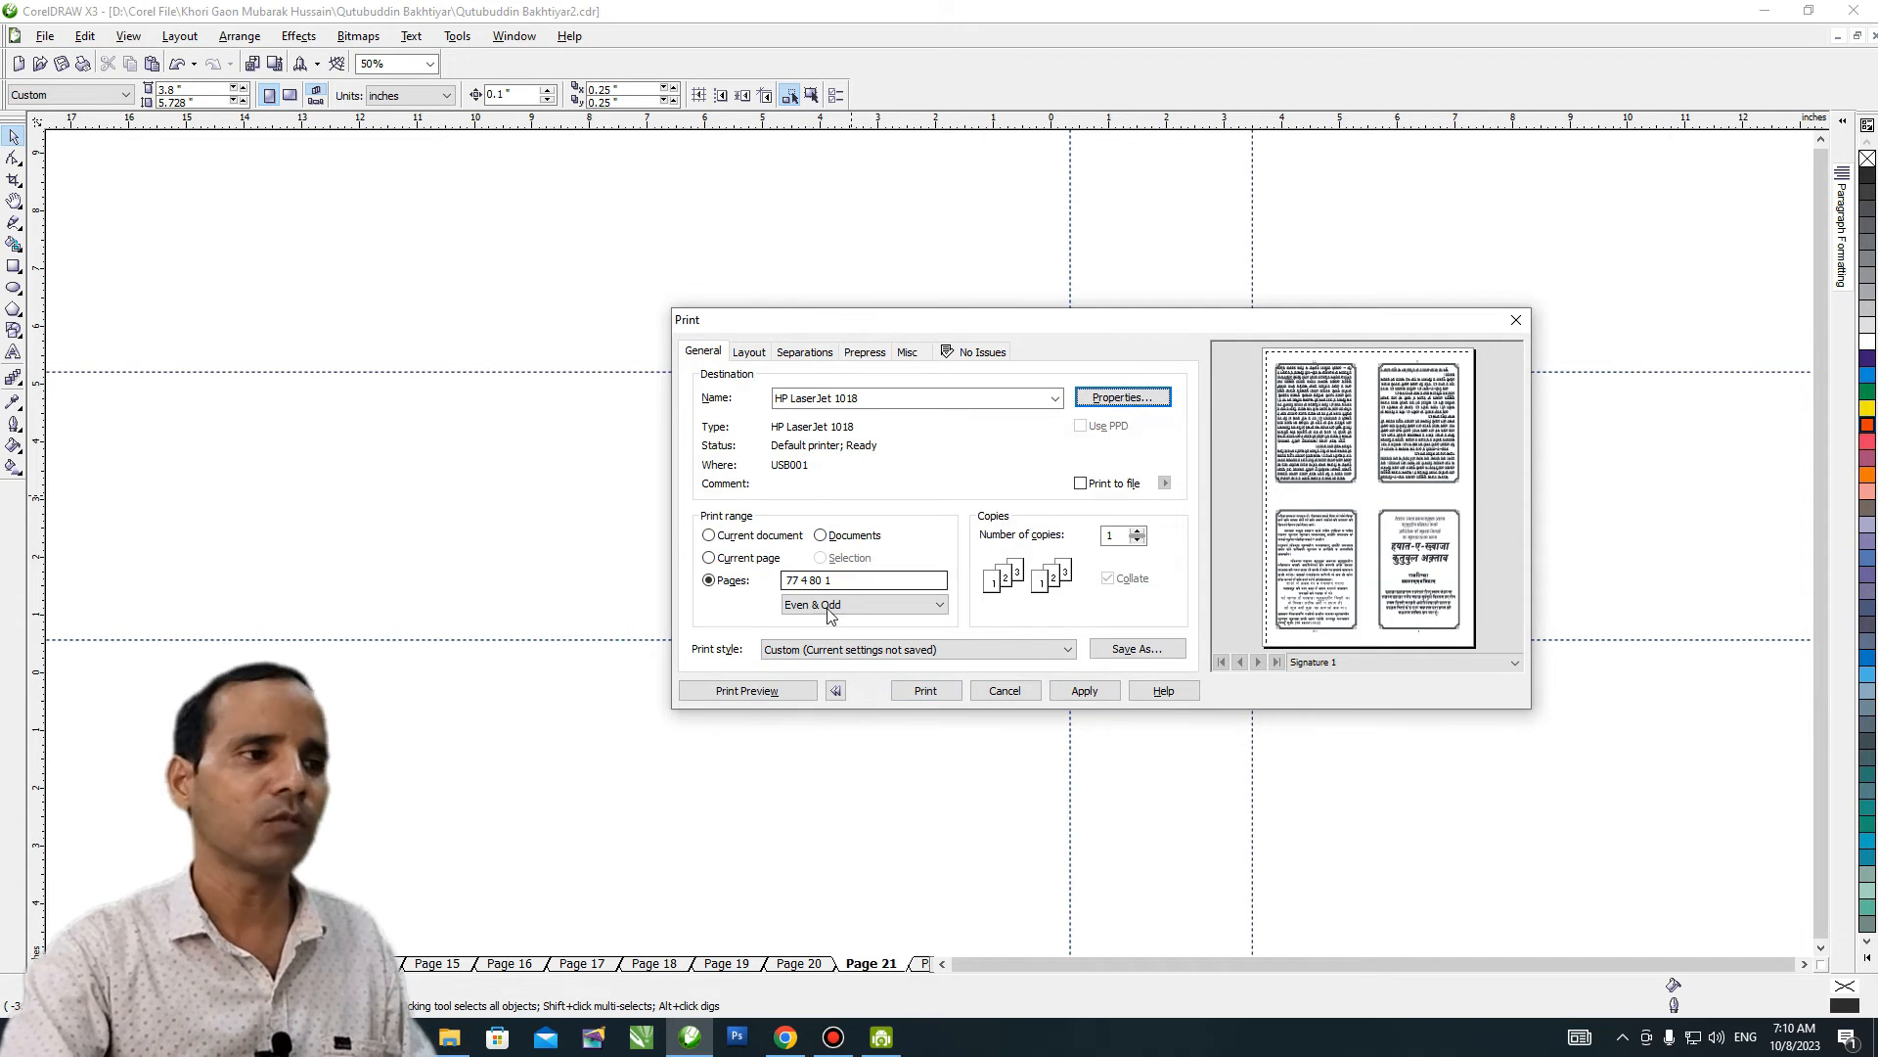
pyautogui.click(925, 691)
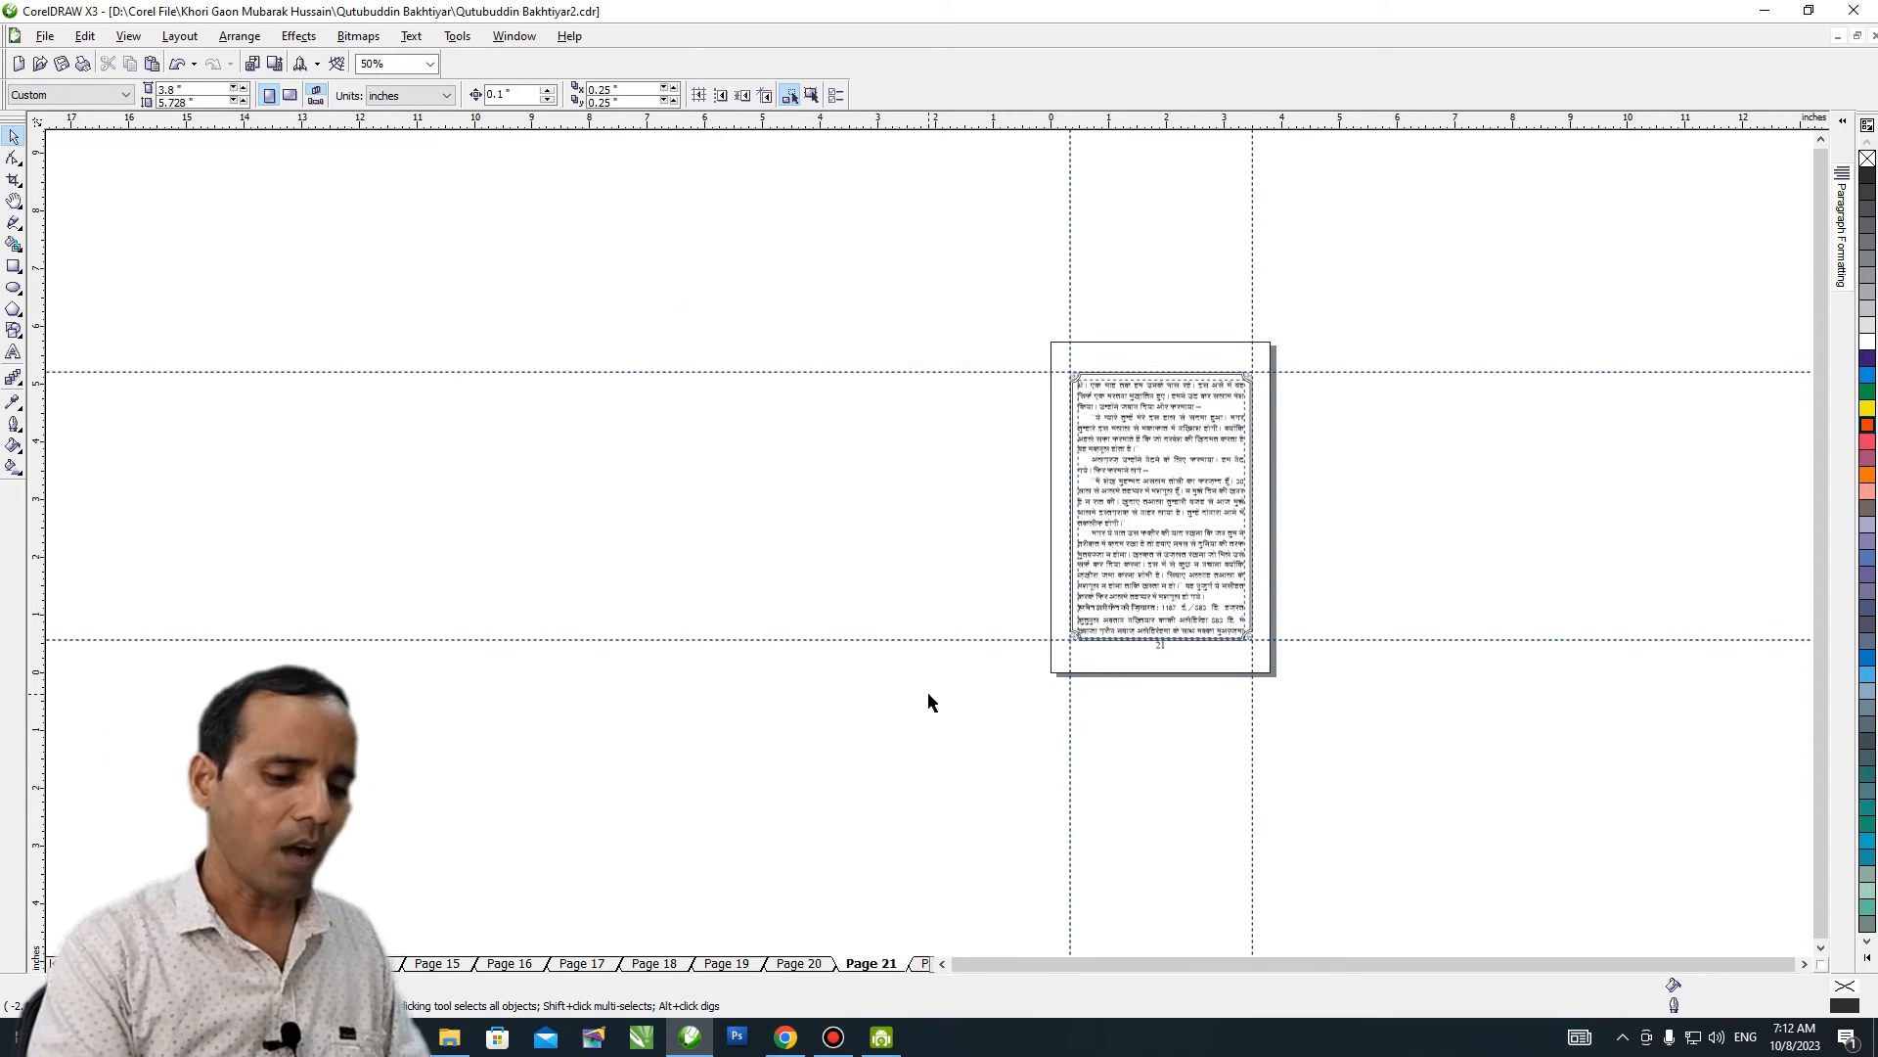
# Set the pages to print to 3 78 2 79 and print that sheet.
pyautogui.hotkey('ctrl', 'p')
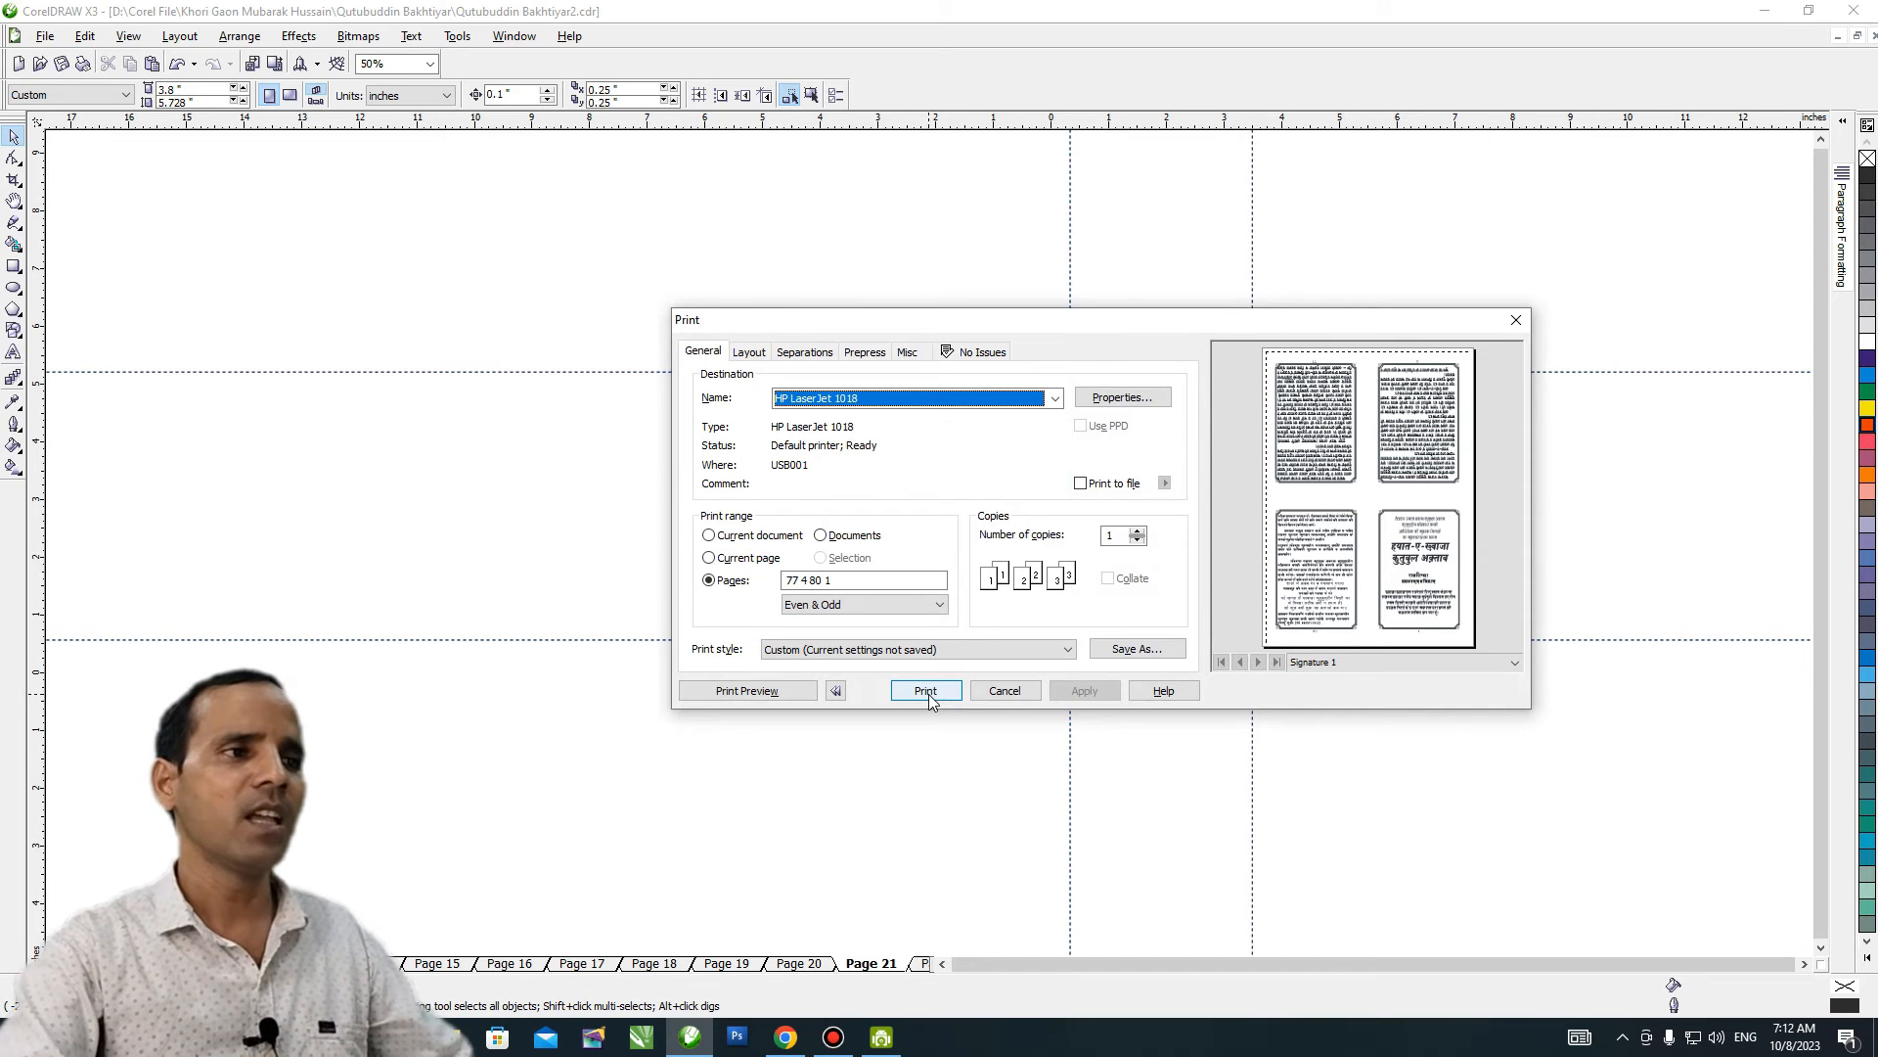
pyautogui.moveTo(939, 580); pyautogui.dragTo(700, 608)
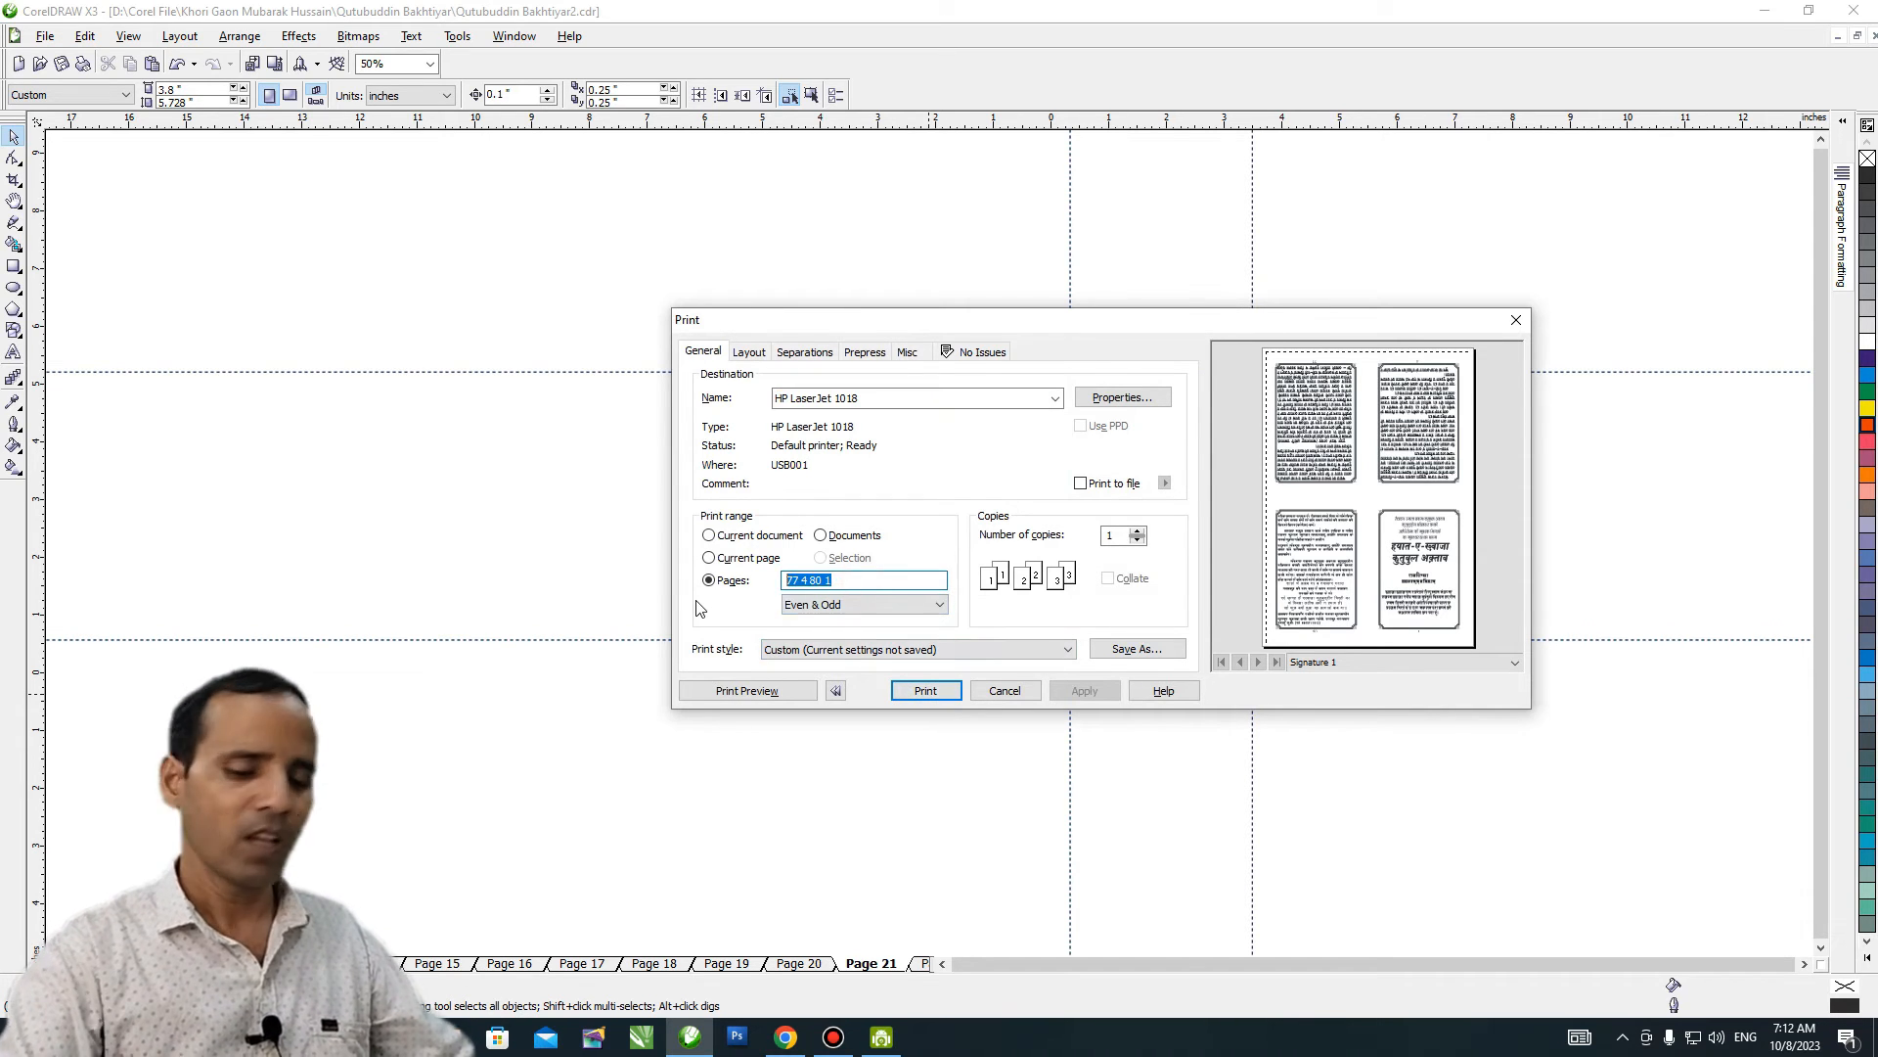
pyautogui.write('3 ')
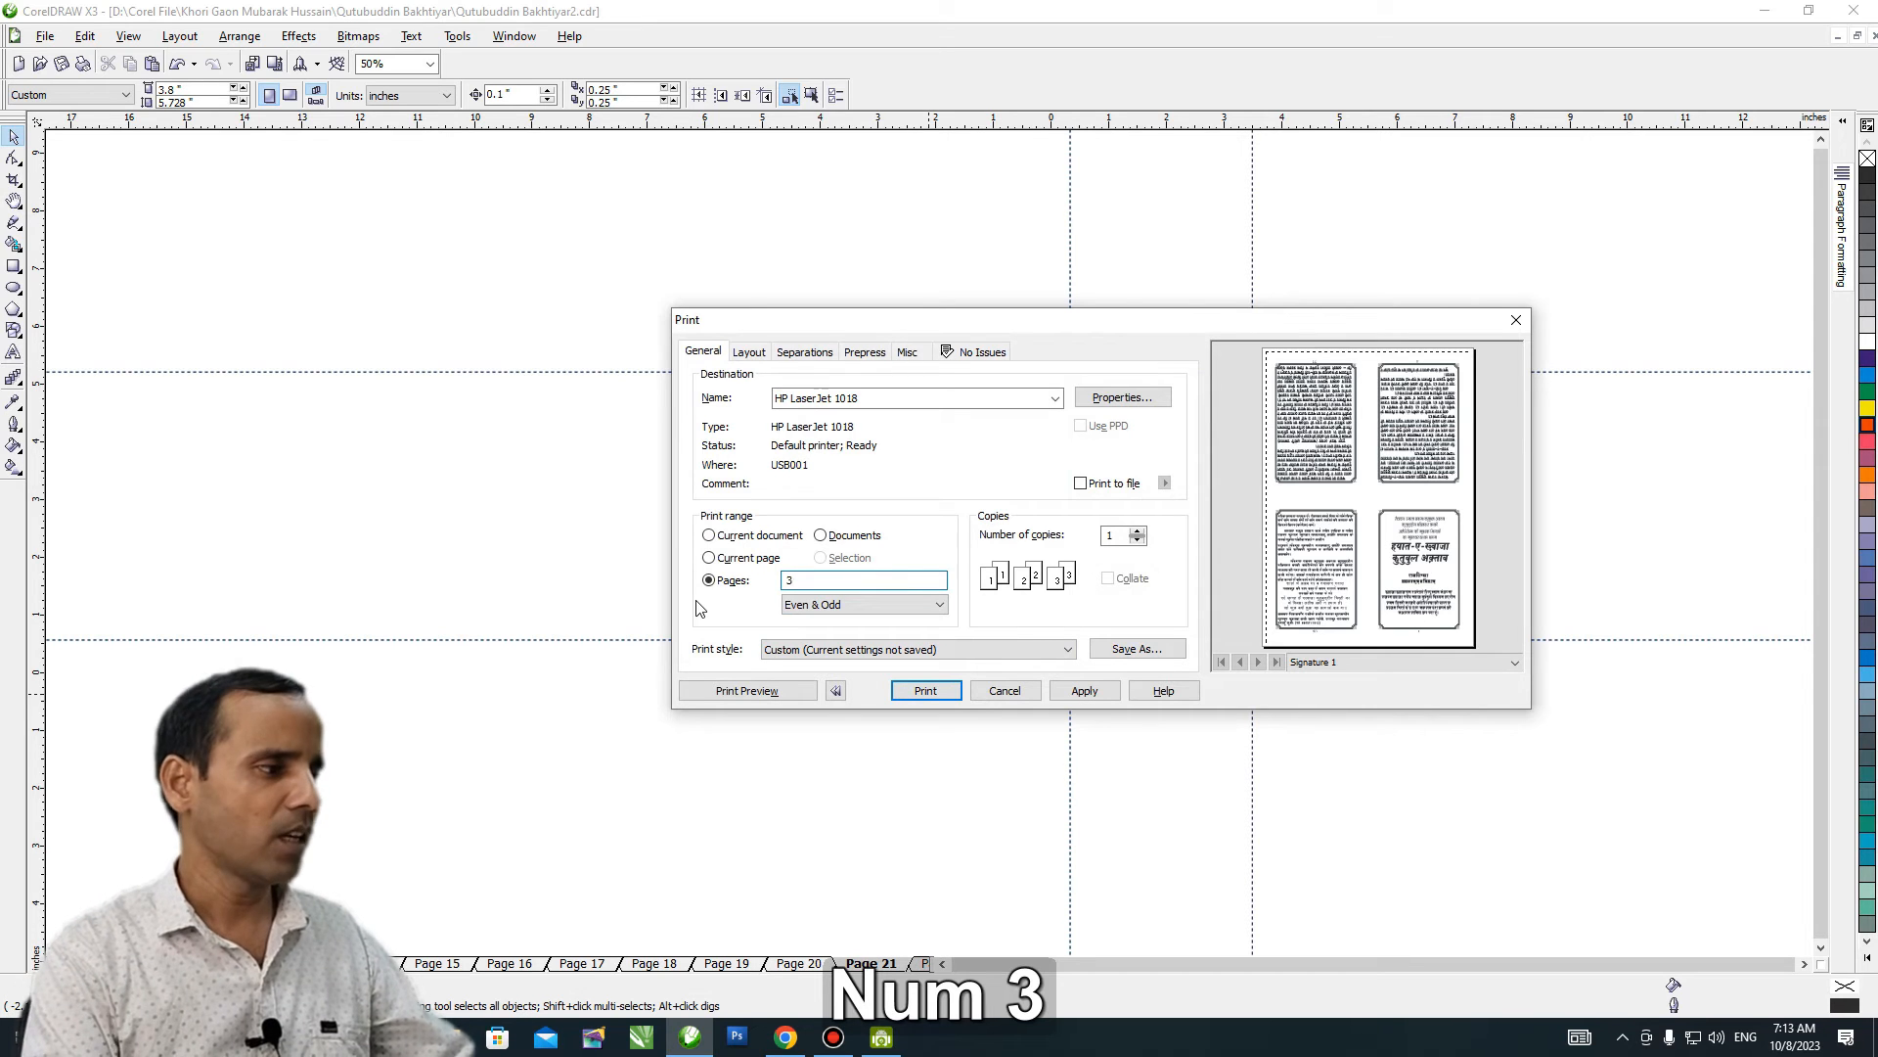
pyautogui.write('7')
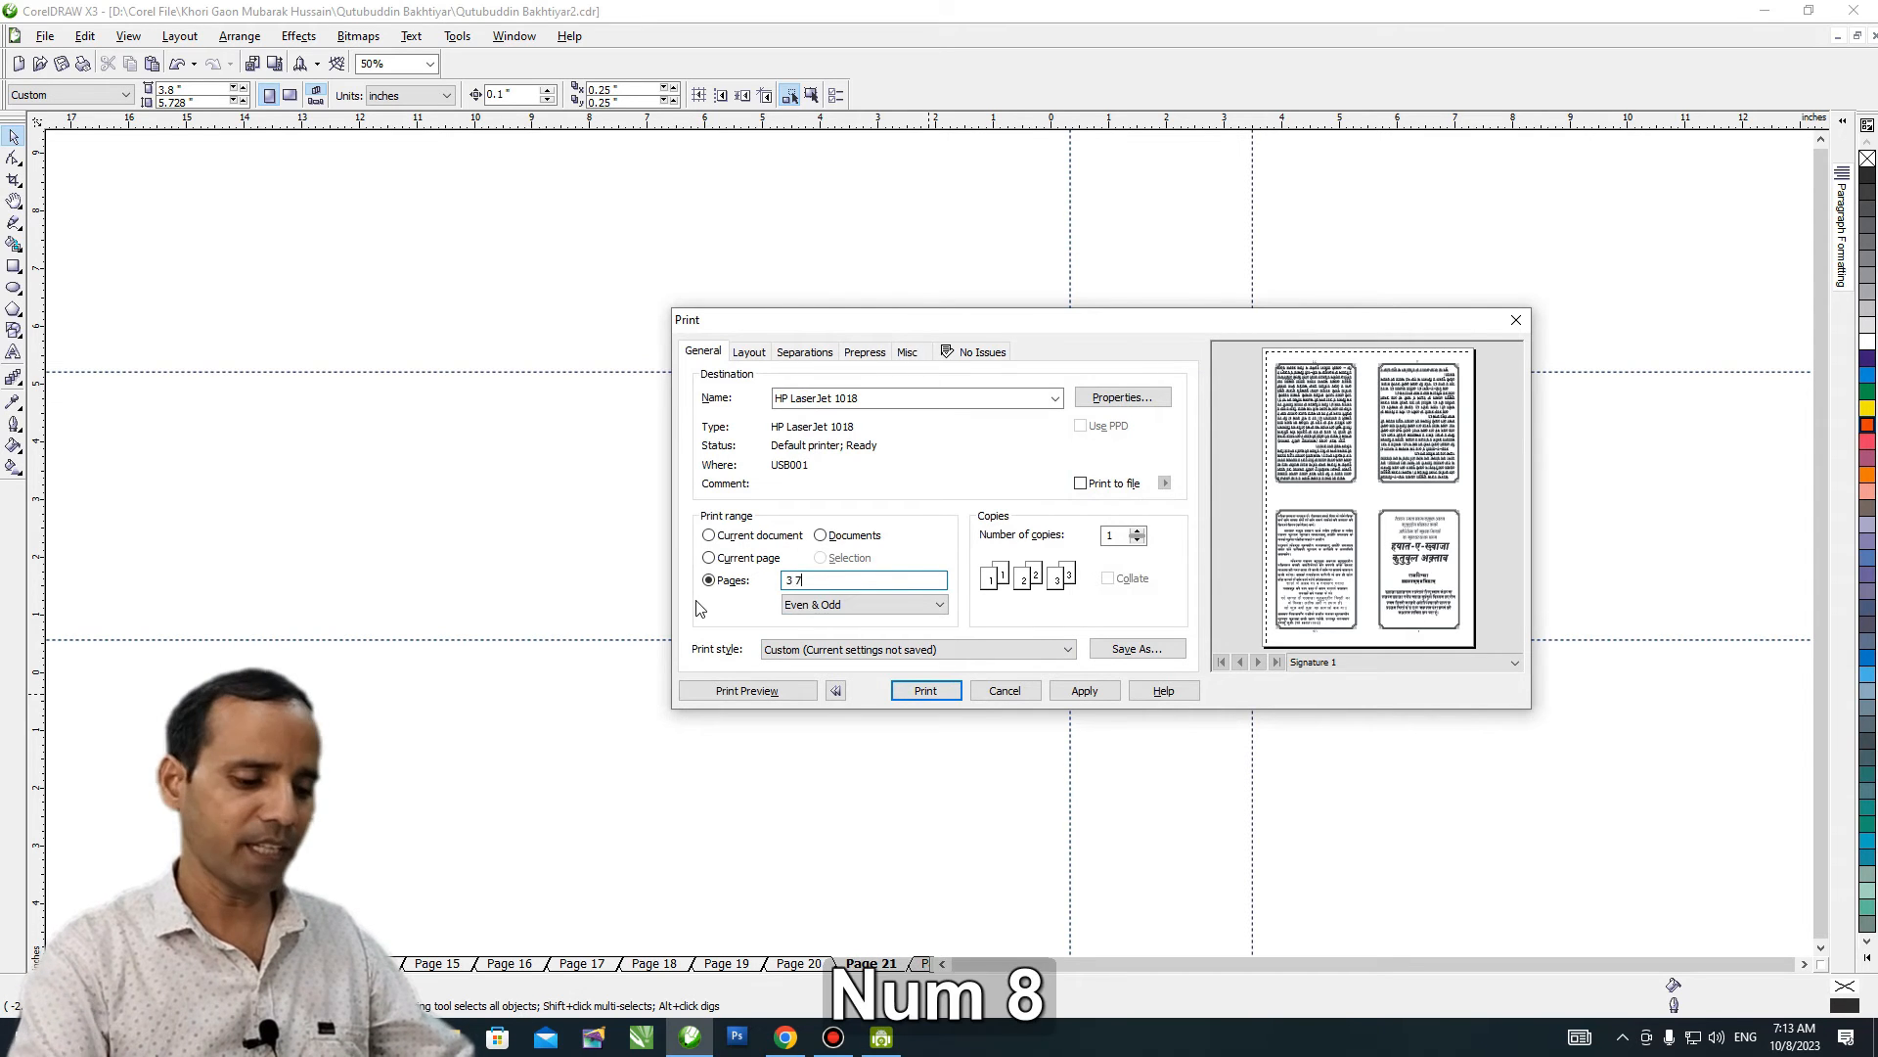
pyautogui.write('8 2')
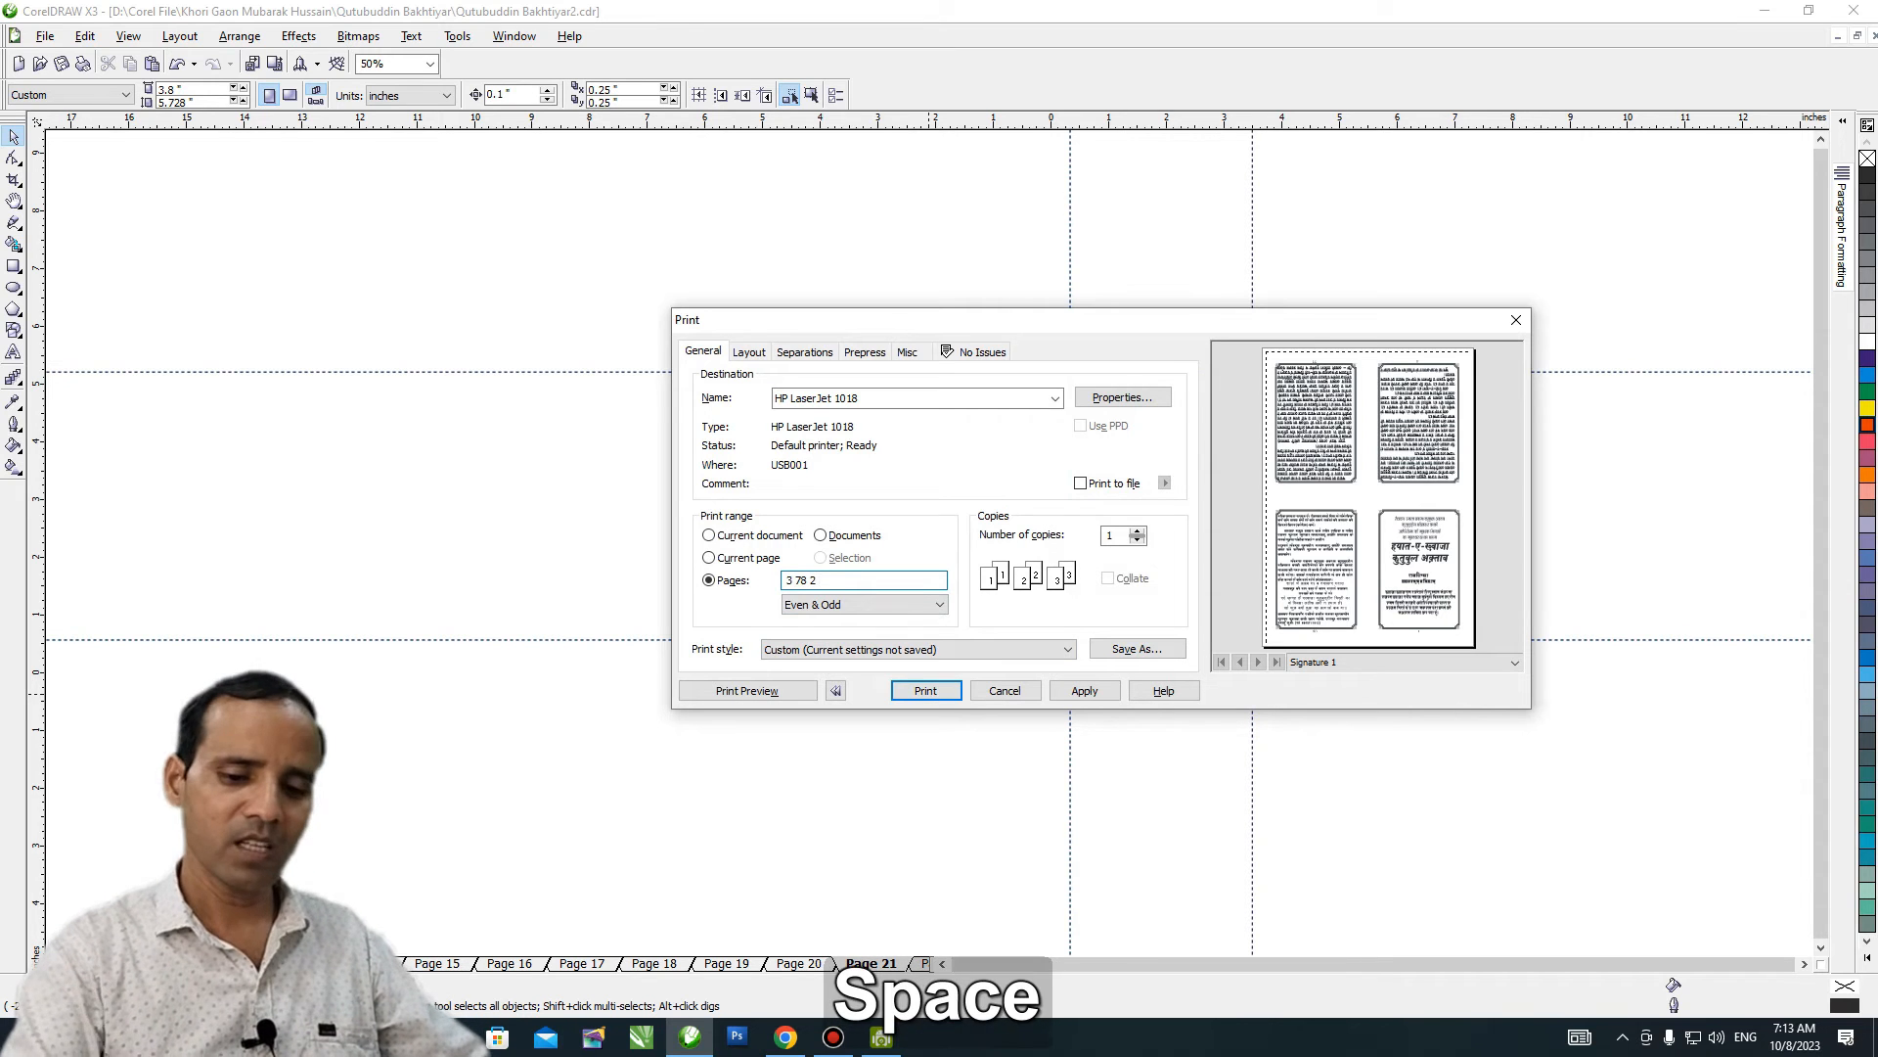
pyautogui.write(' 79')
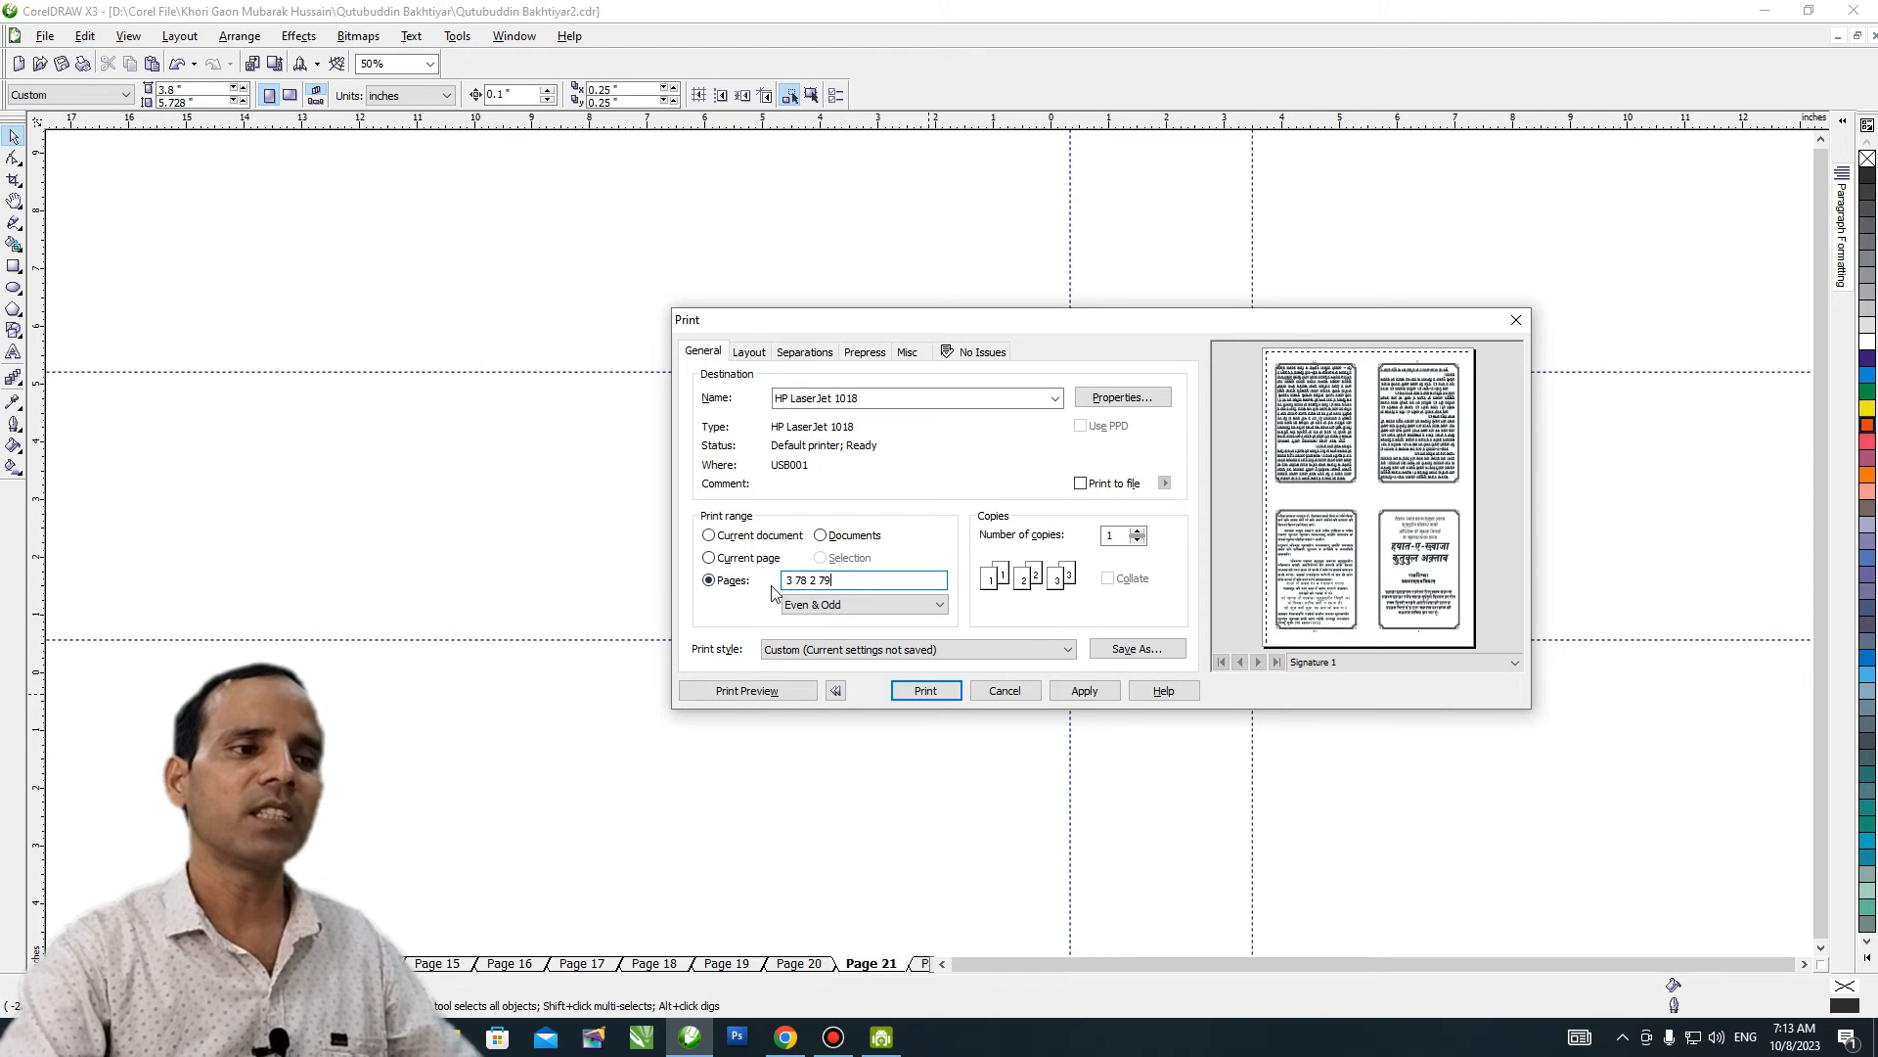
pyautogui.click(1084, 691)
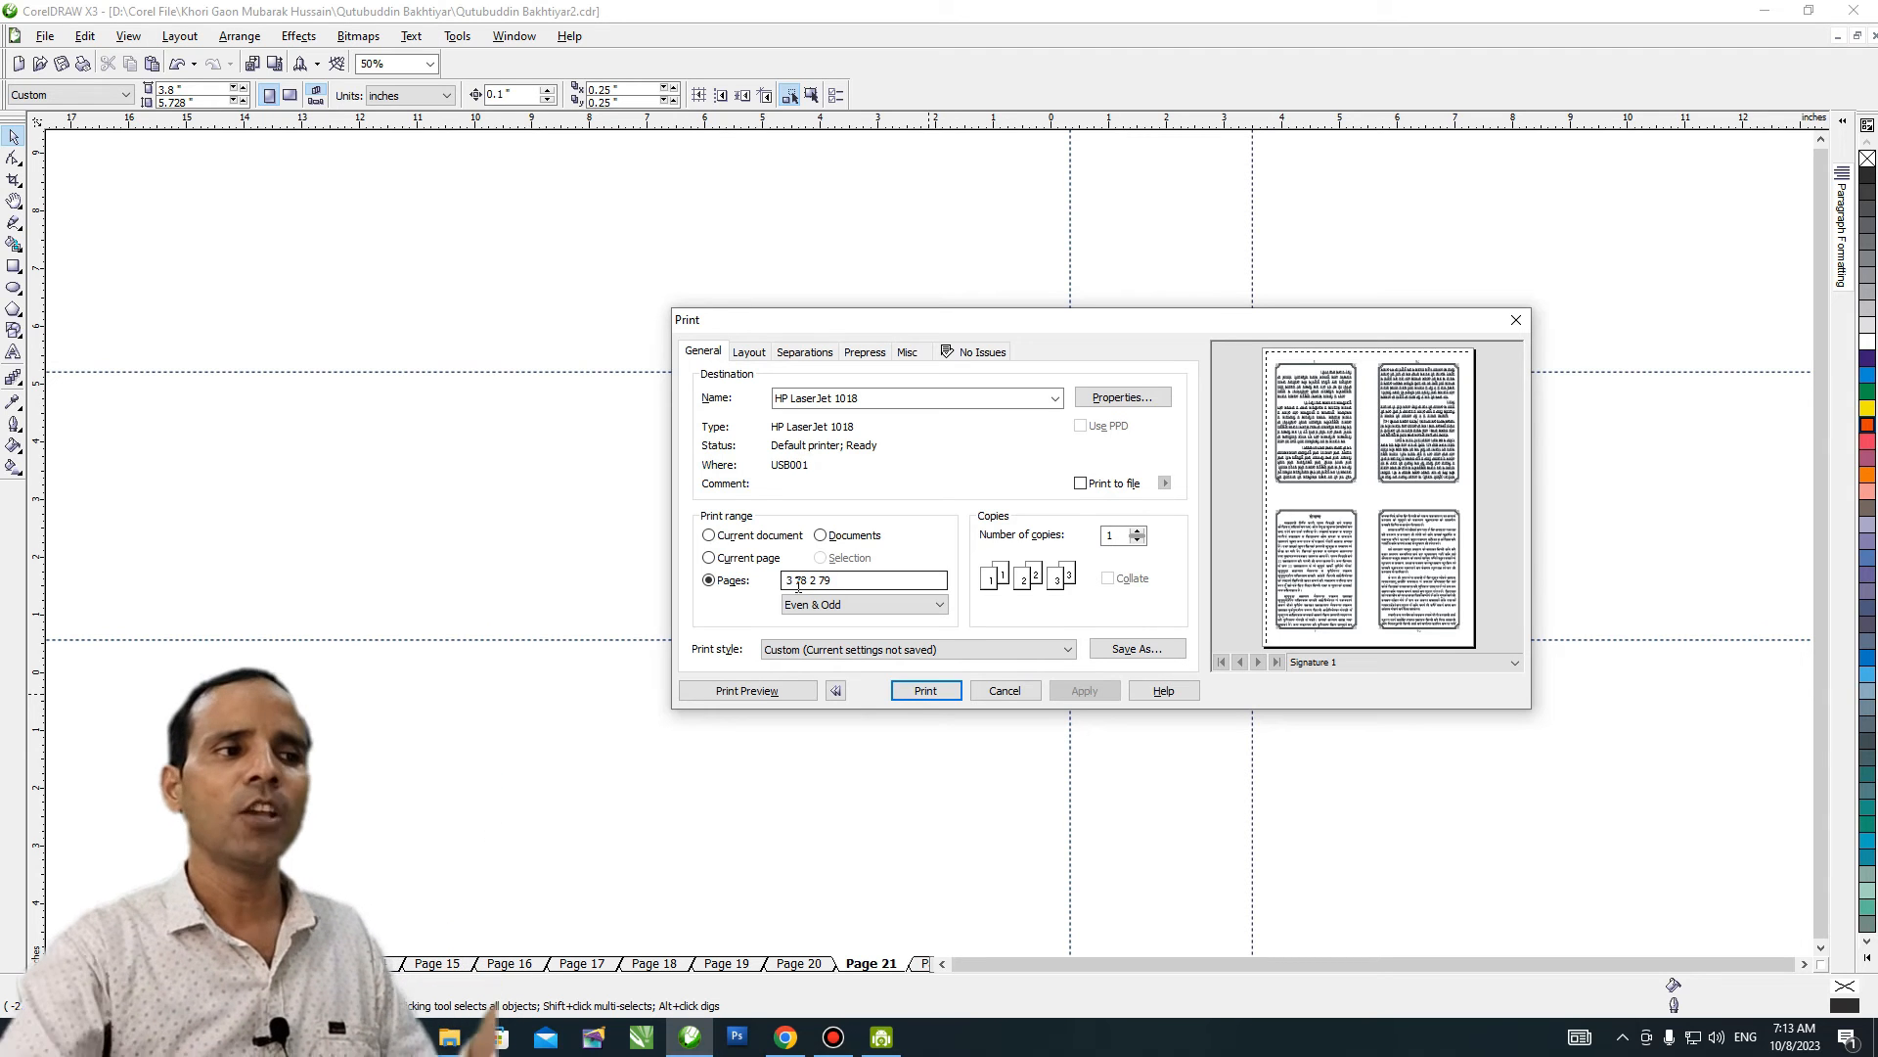
pyautogui.click(925, 691)
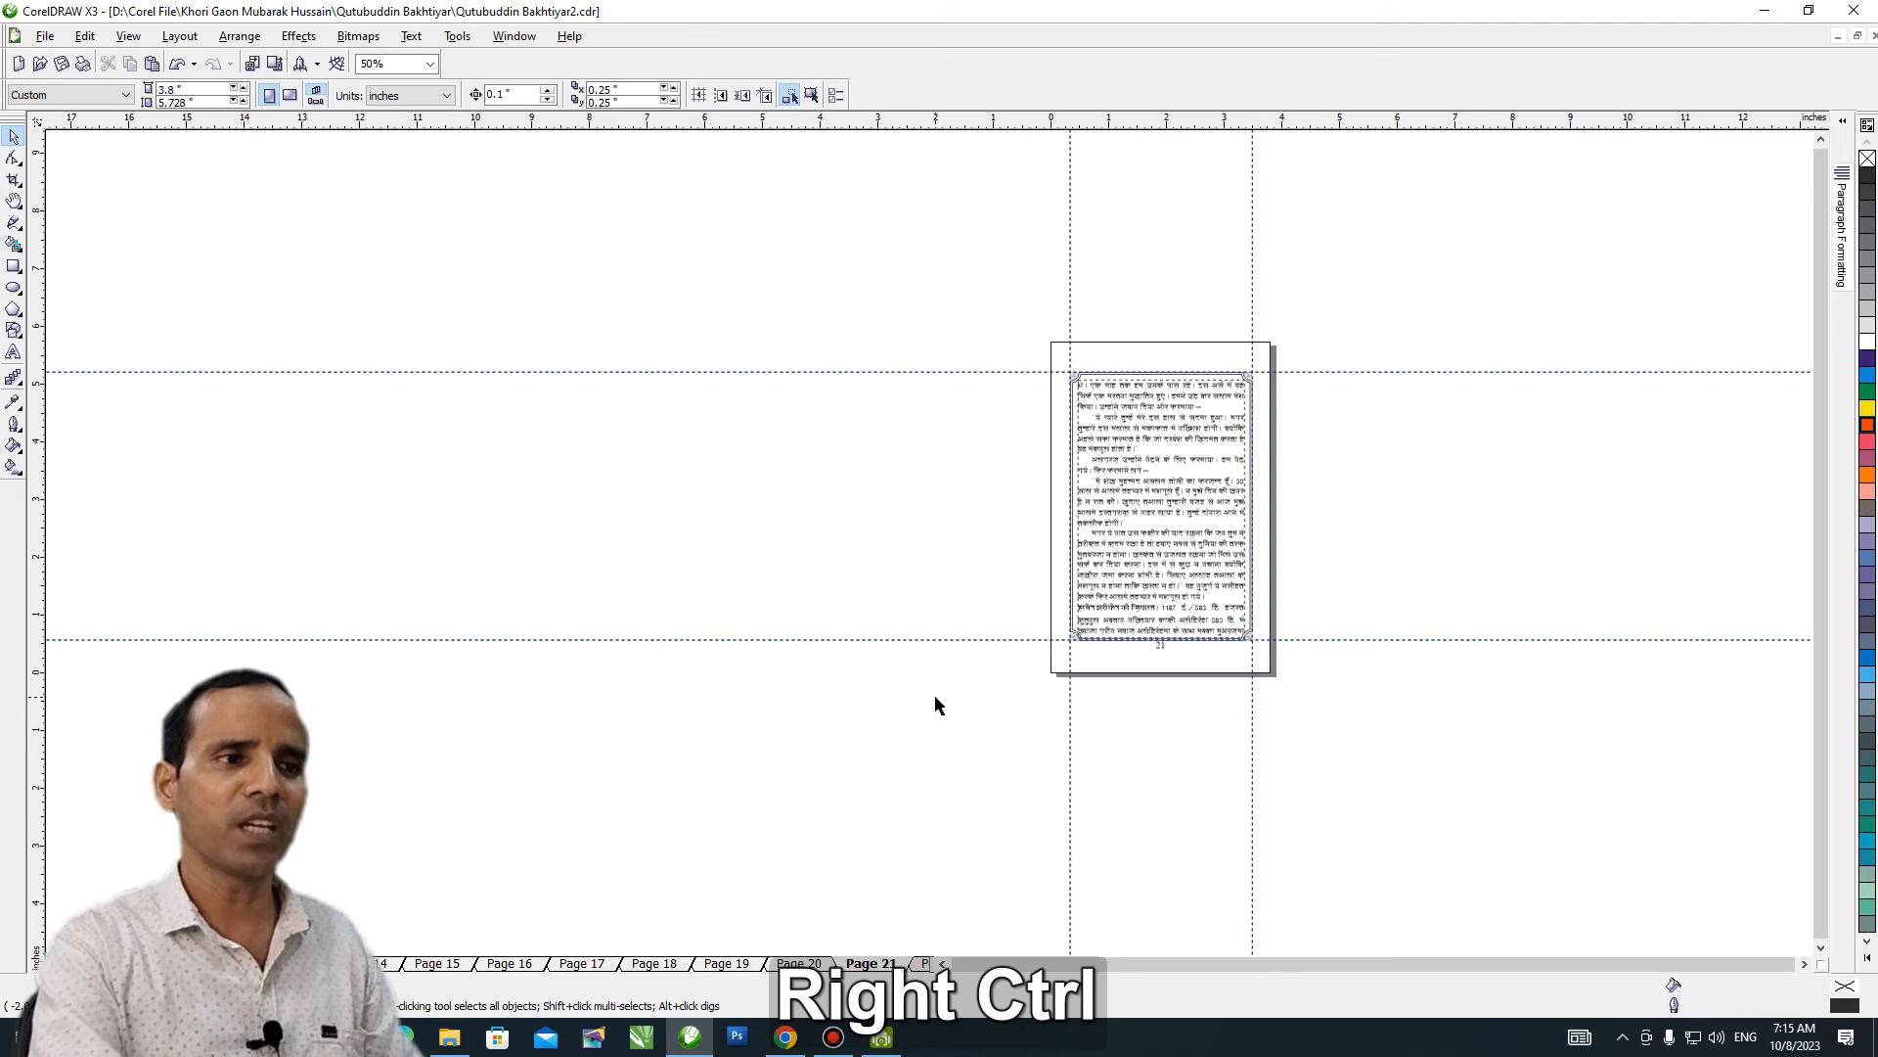
# Reopen the print settings and apply 73 8 76 5 as the pages to print.
pyautogui.hotkey('ctrl', 'p')
pyautogui.click(843, 579)
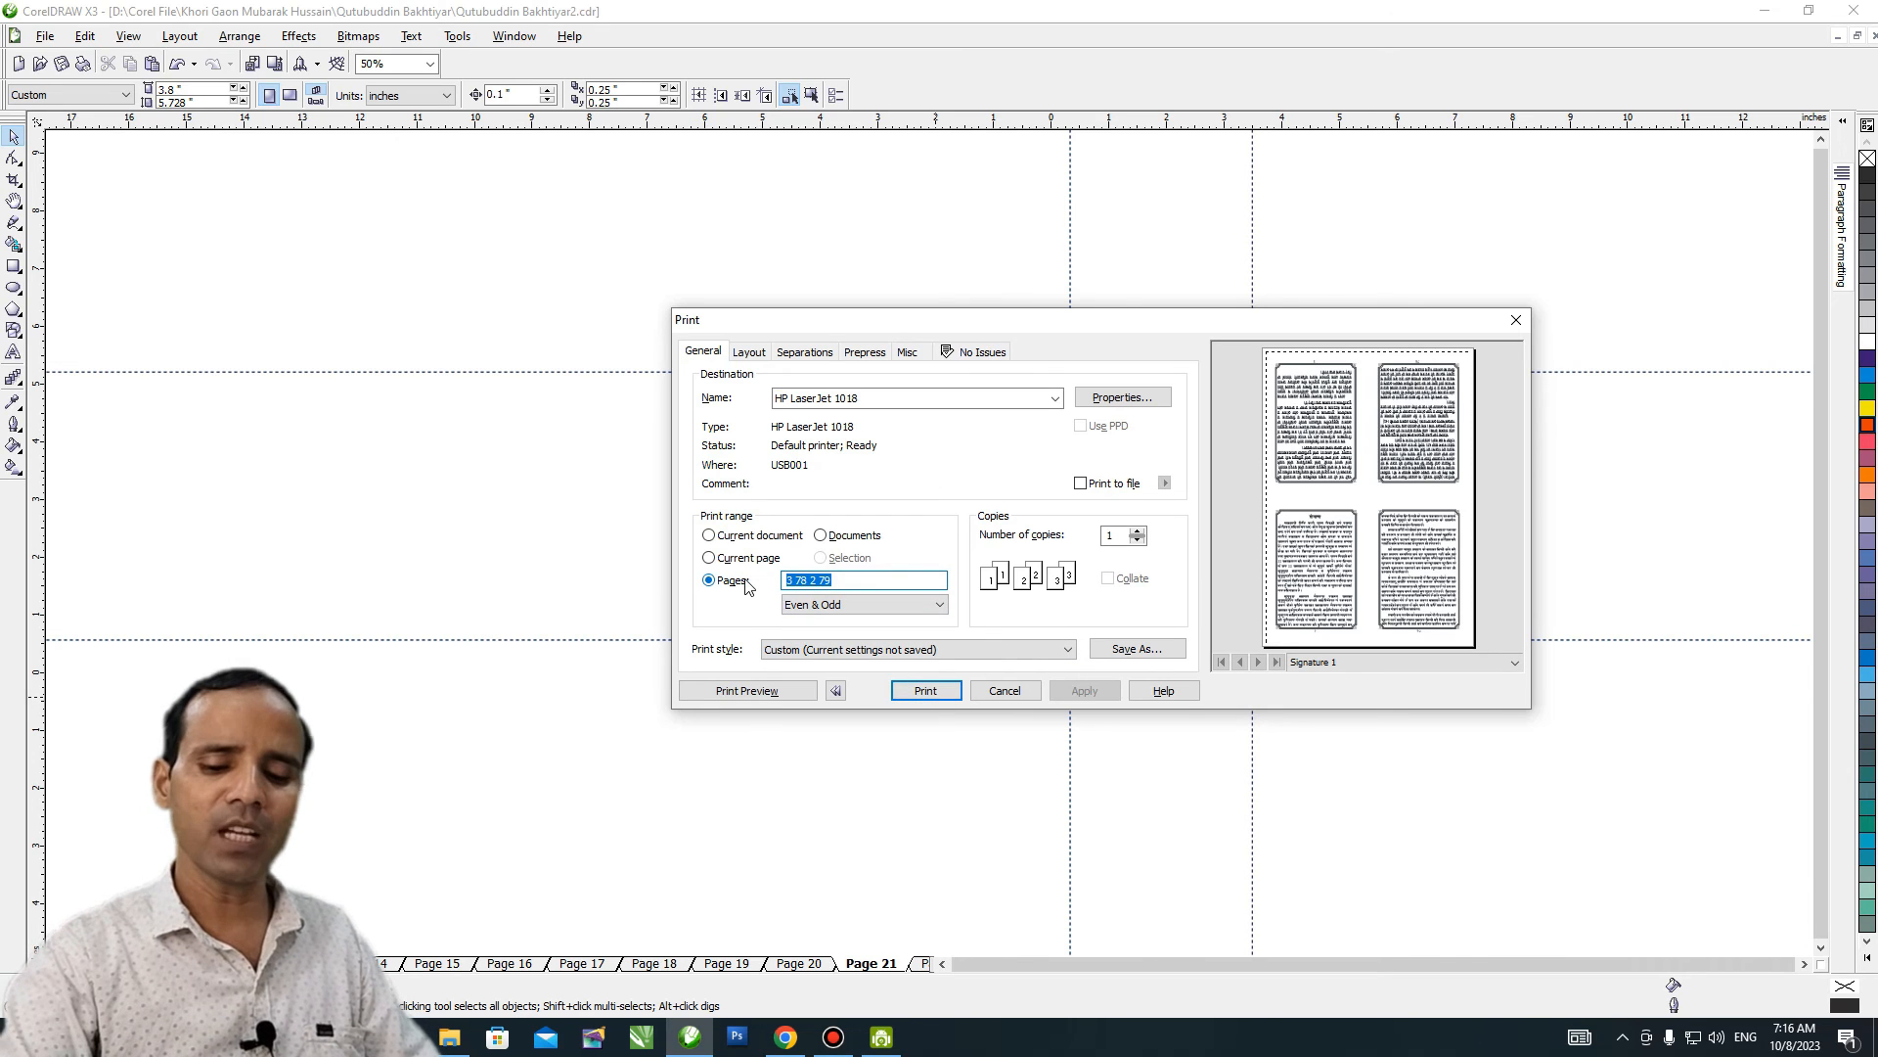
pyautogui.write('7')
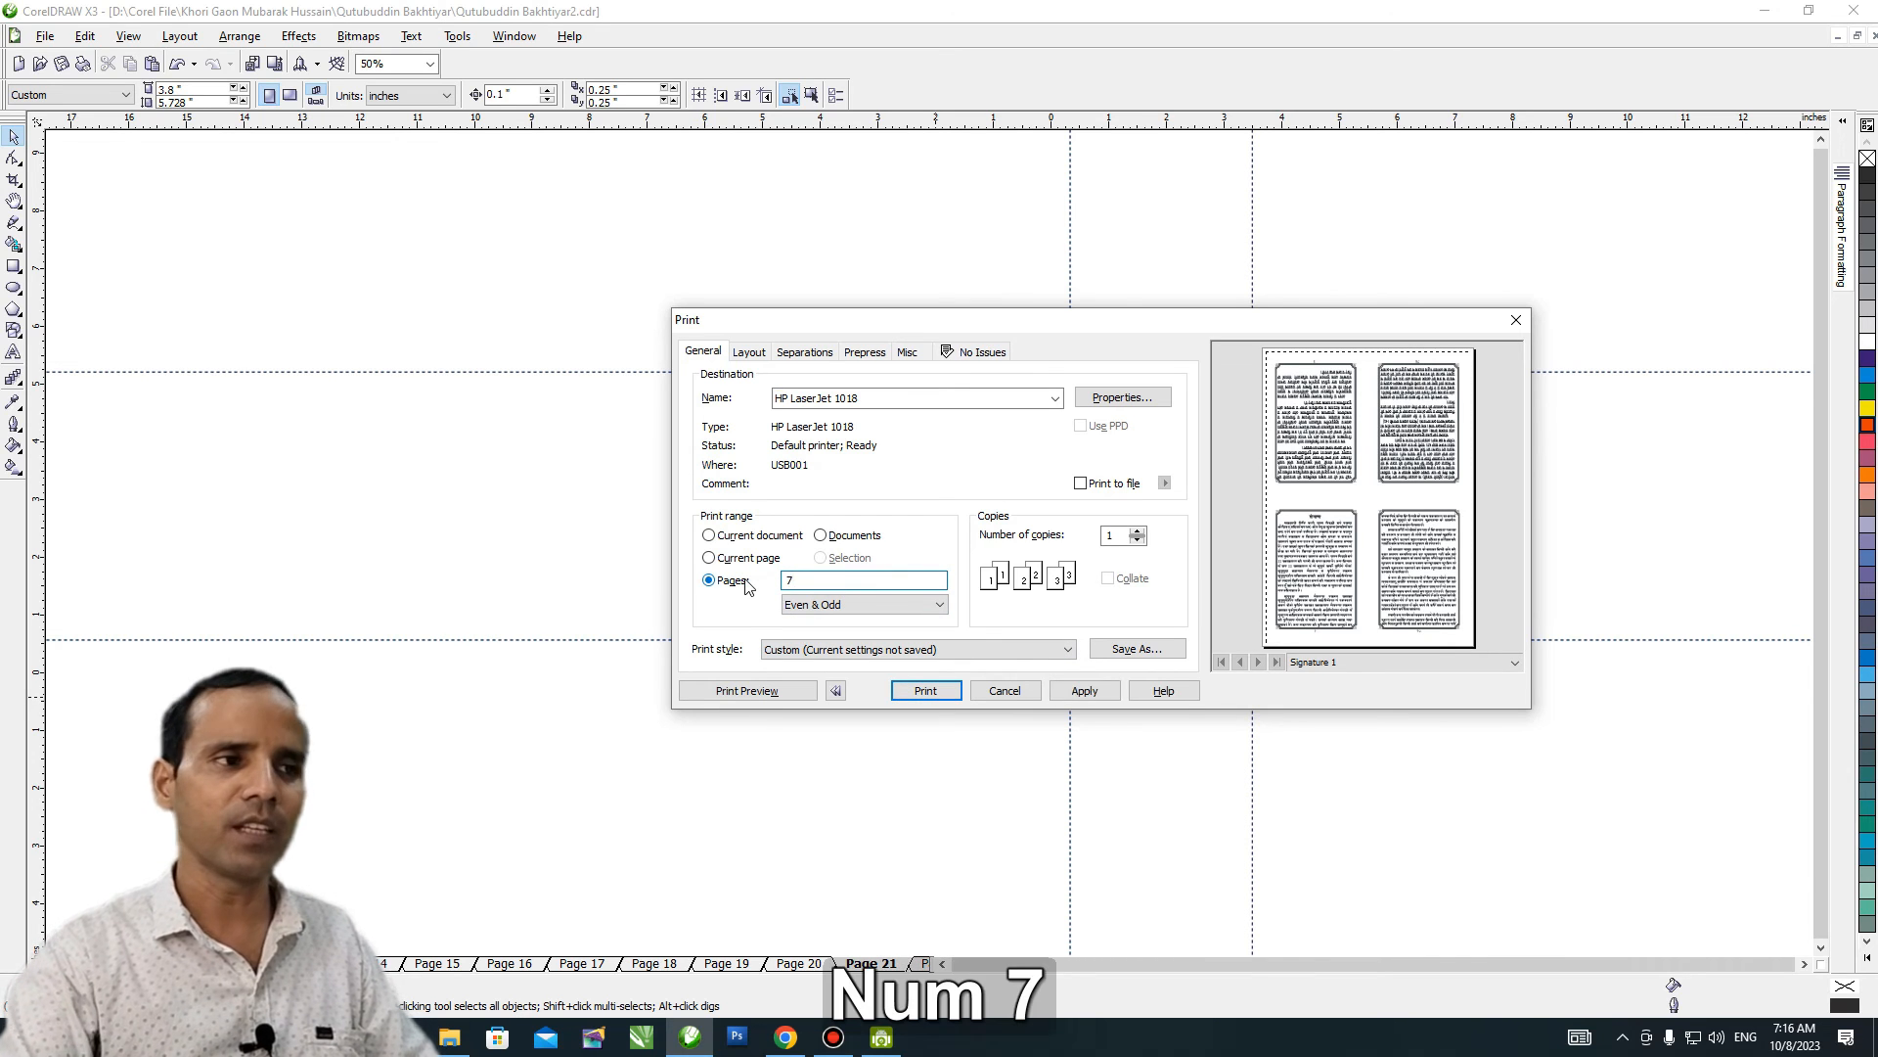
pyautogui.write('3 8')
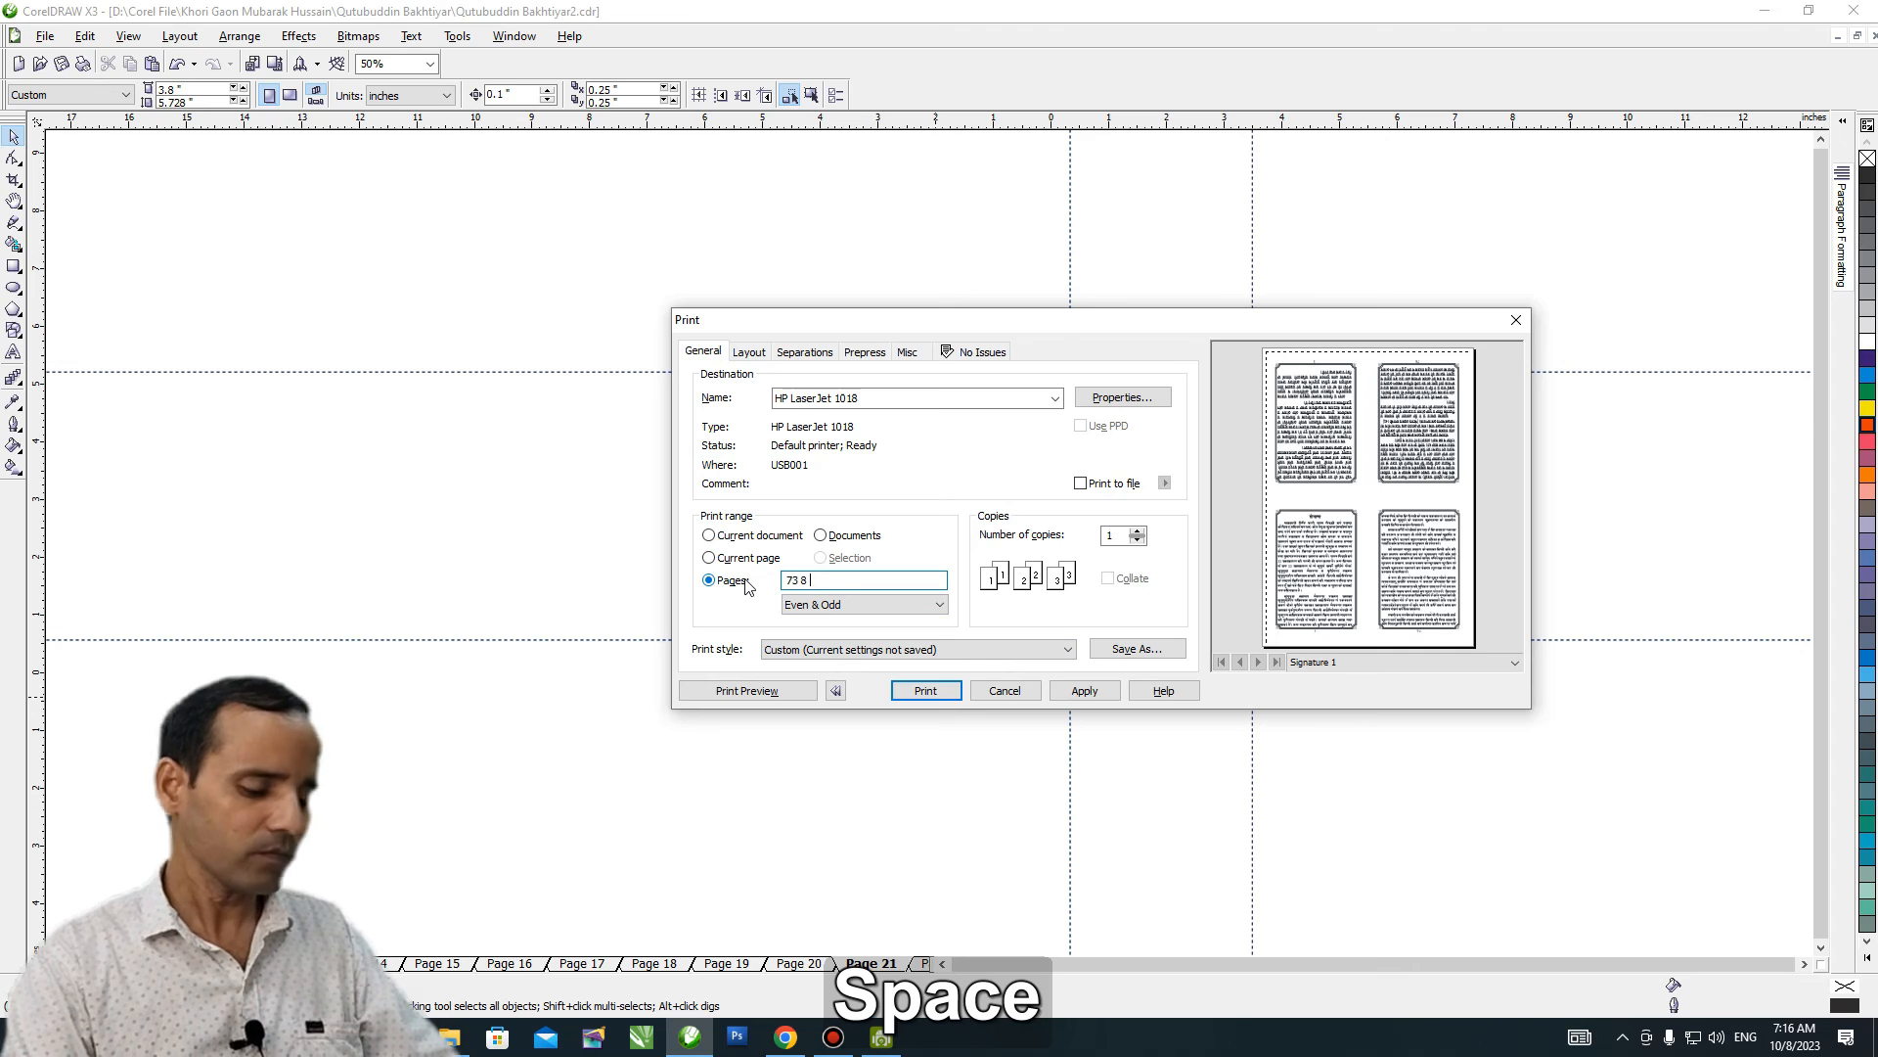
pyautogui.write(' 76')
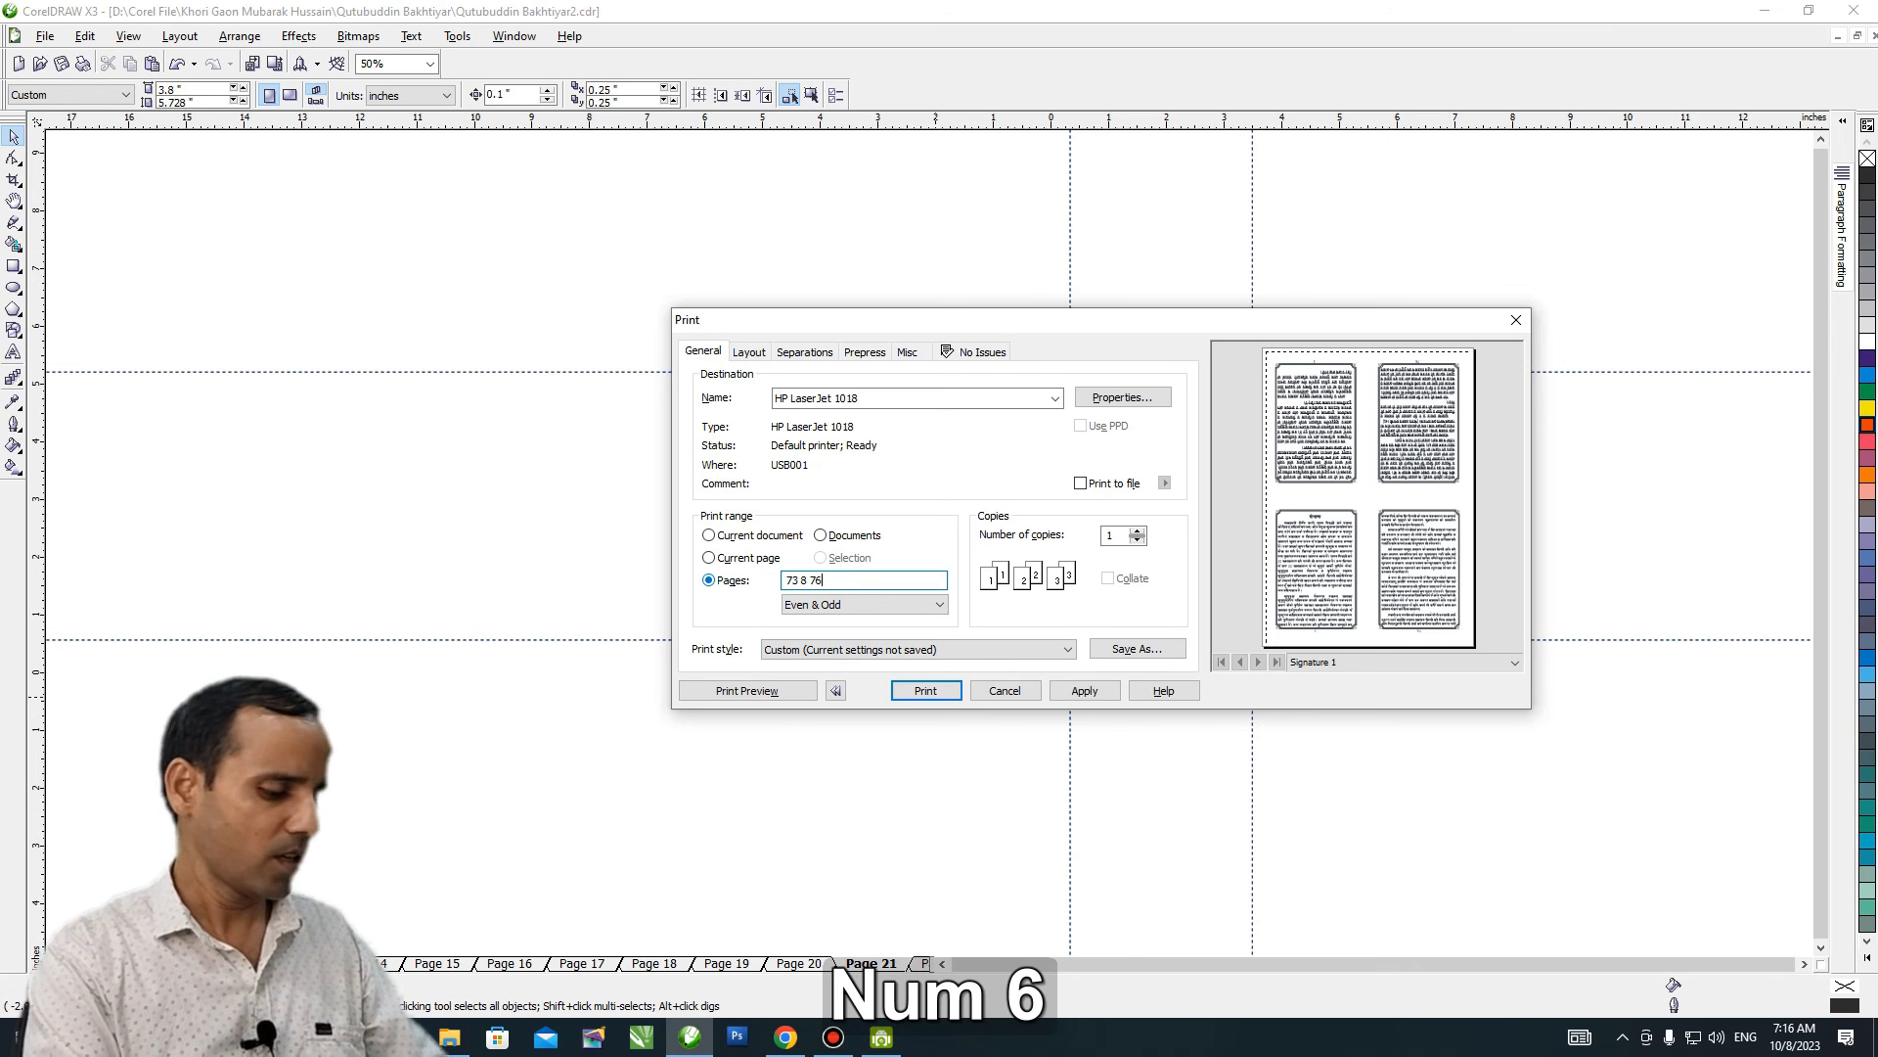
pyautogui.write(' 5')
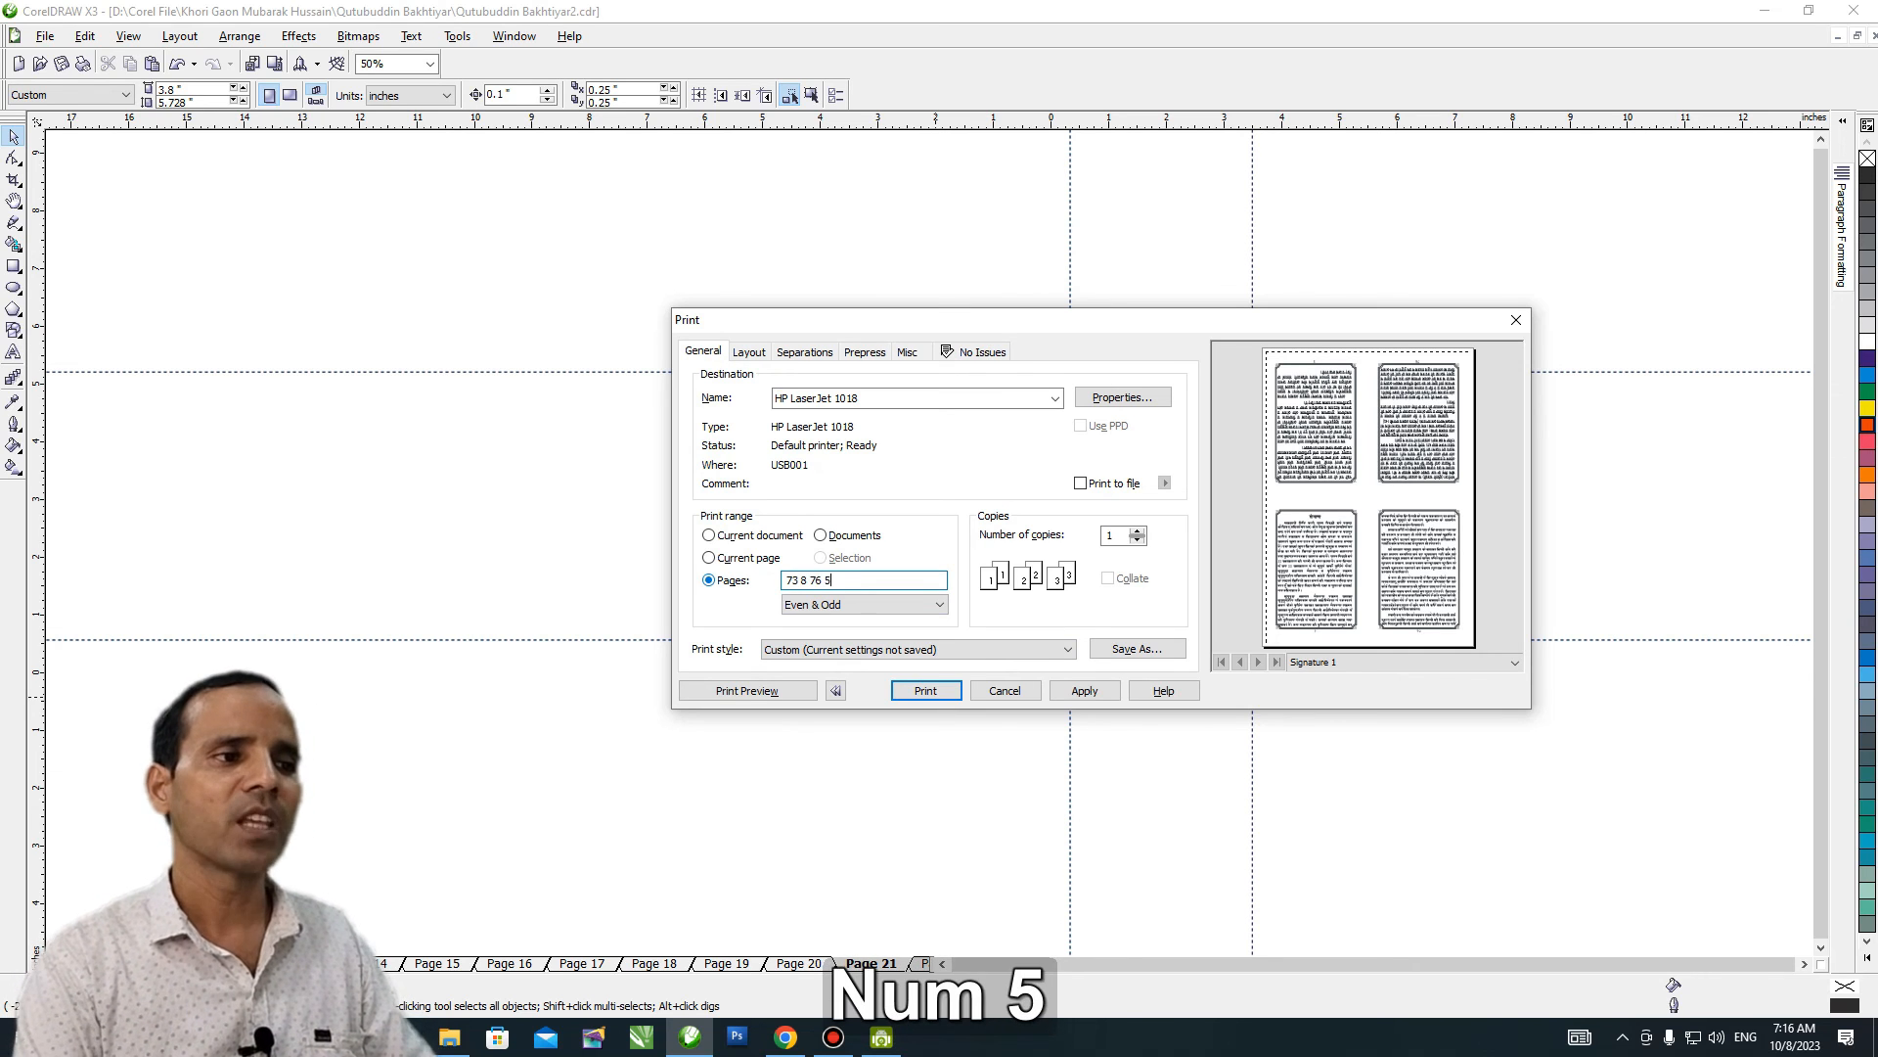
pyautogui.click(1083, 691)
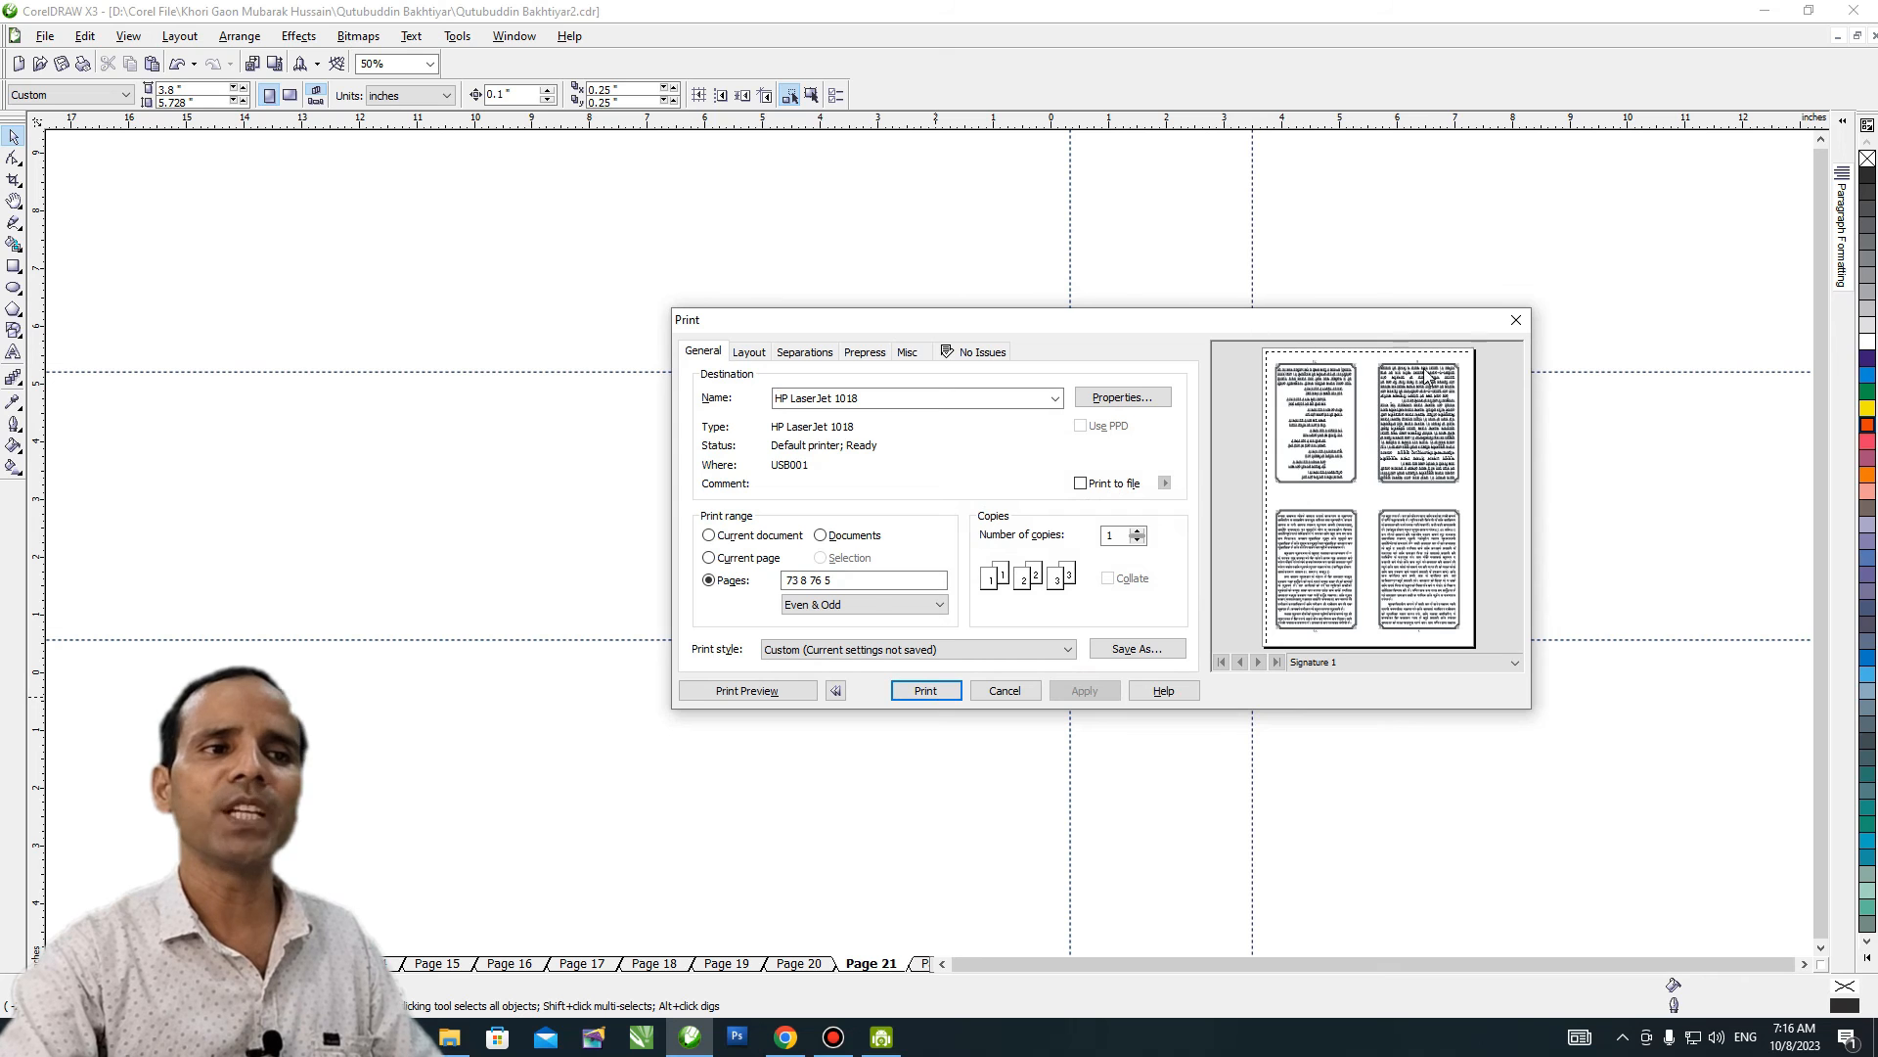
# Check the page arrangement of the 73 8 76 5 sheet in the print preview, and return to the print settings.
pyautogui.click(766, 691)
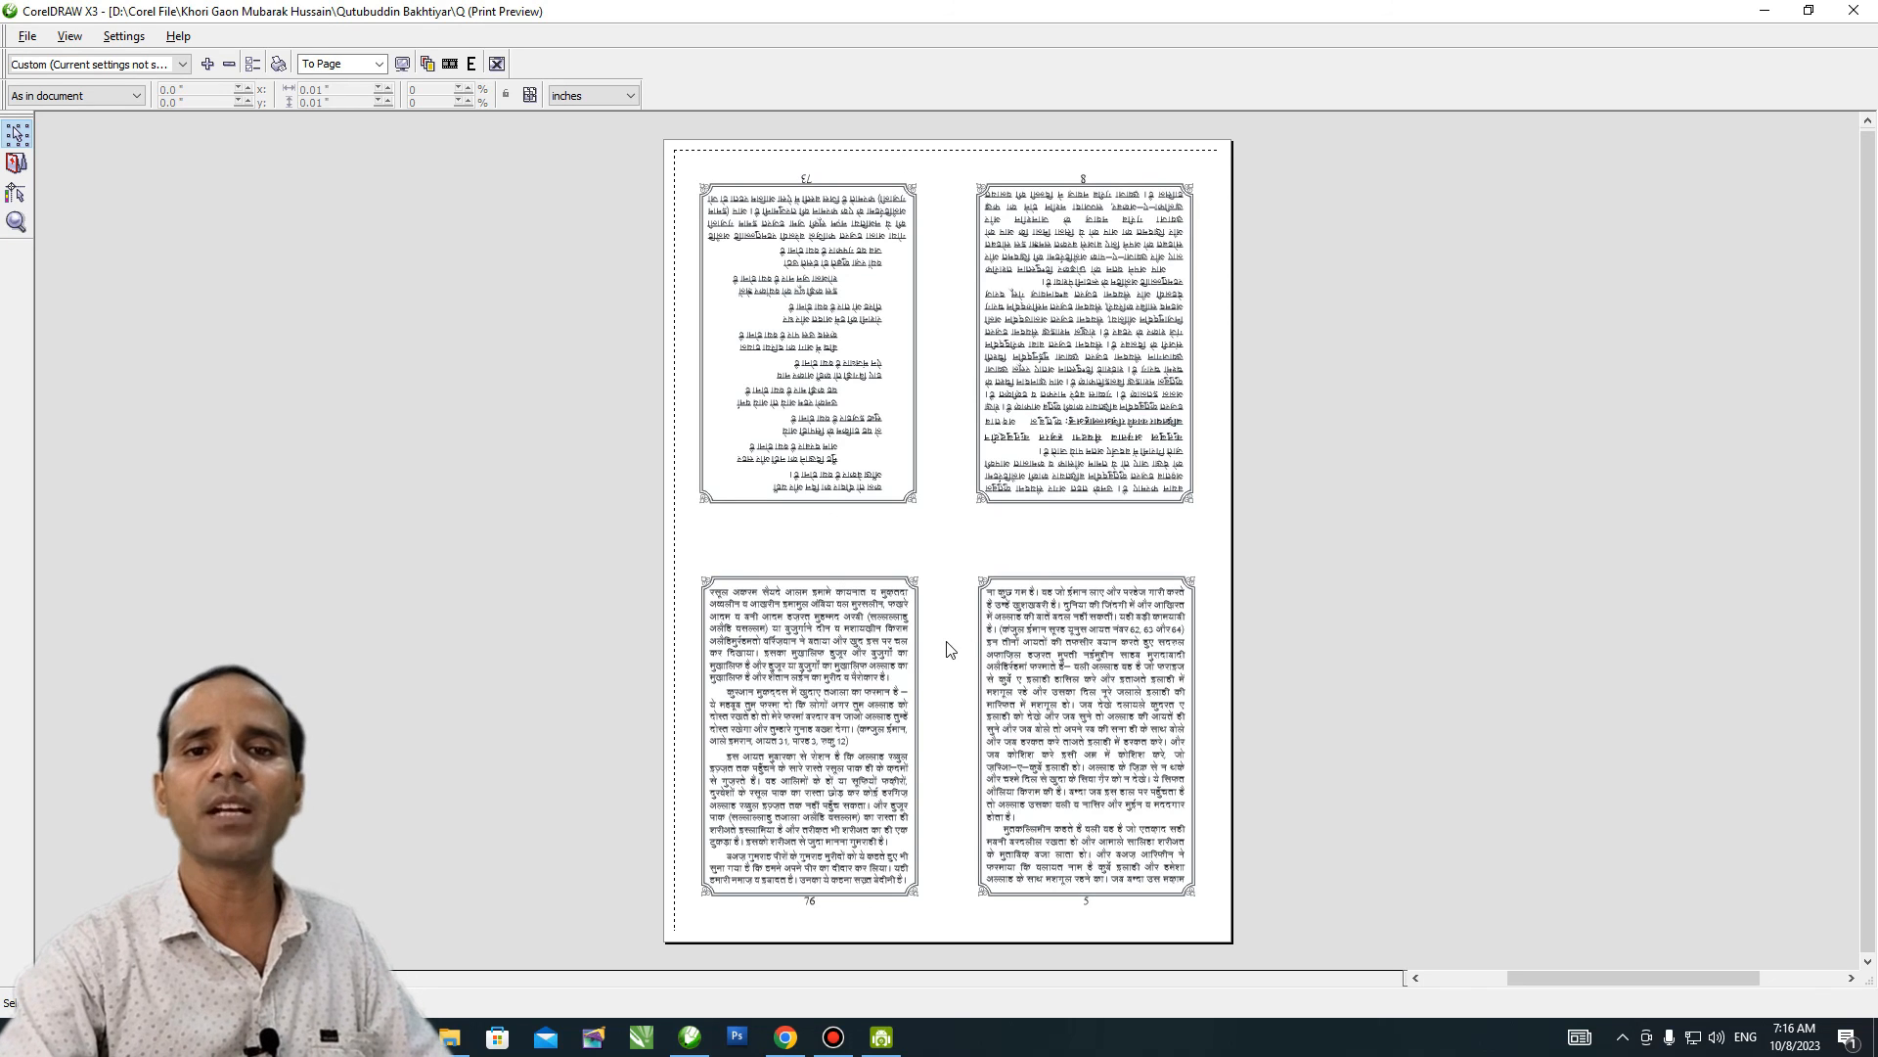
pyautogui.click(497, 64)
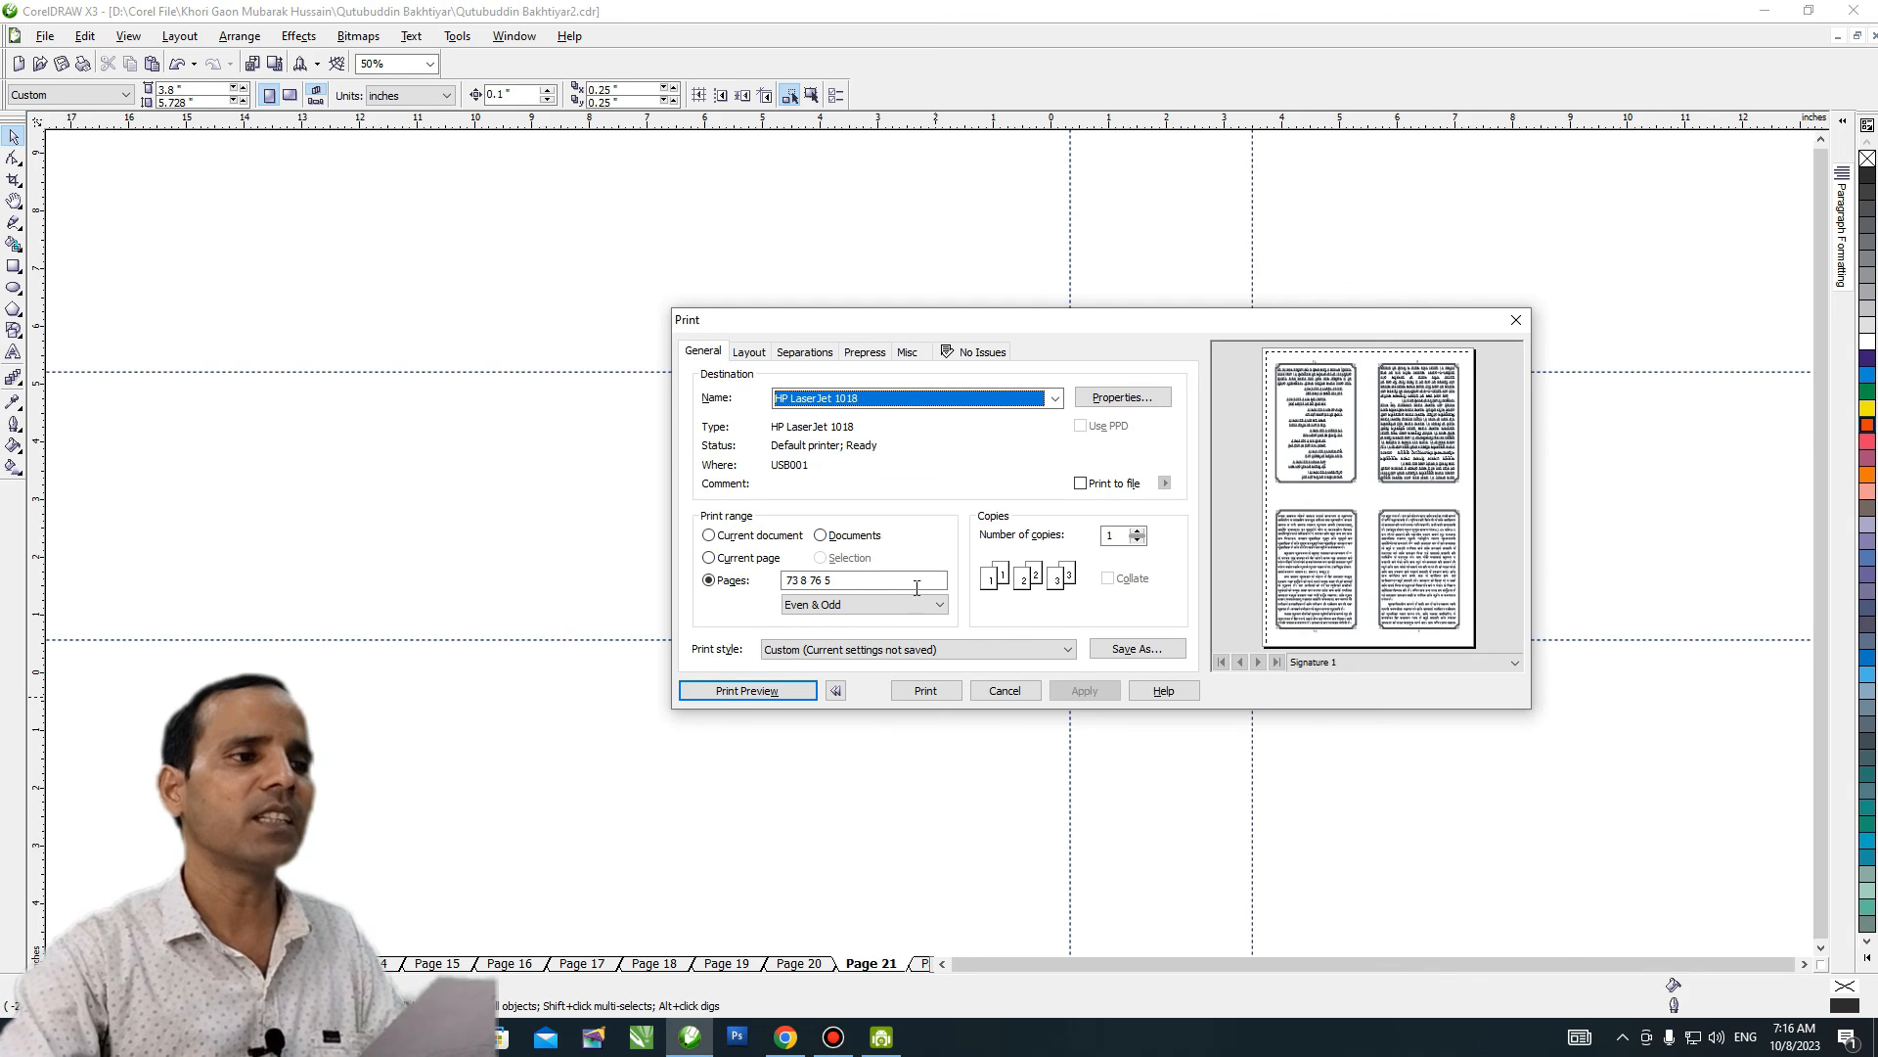
# Apply 7 74 6 75 as the pages to print and open the print preview of that sheet.
pyautogui.click(719, 583)
pyautogui.write('7 ')
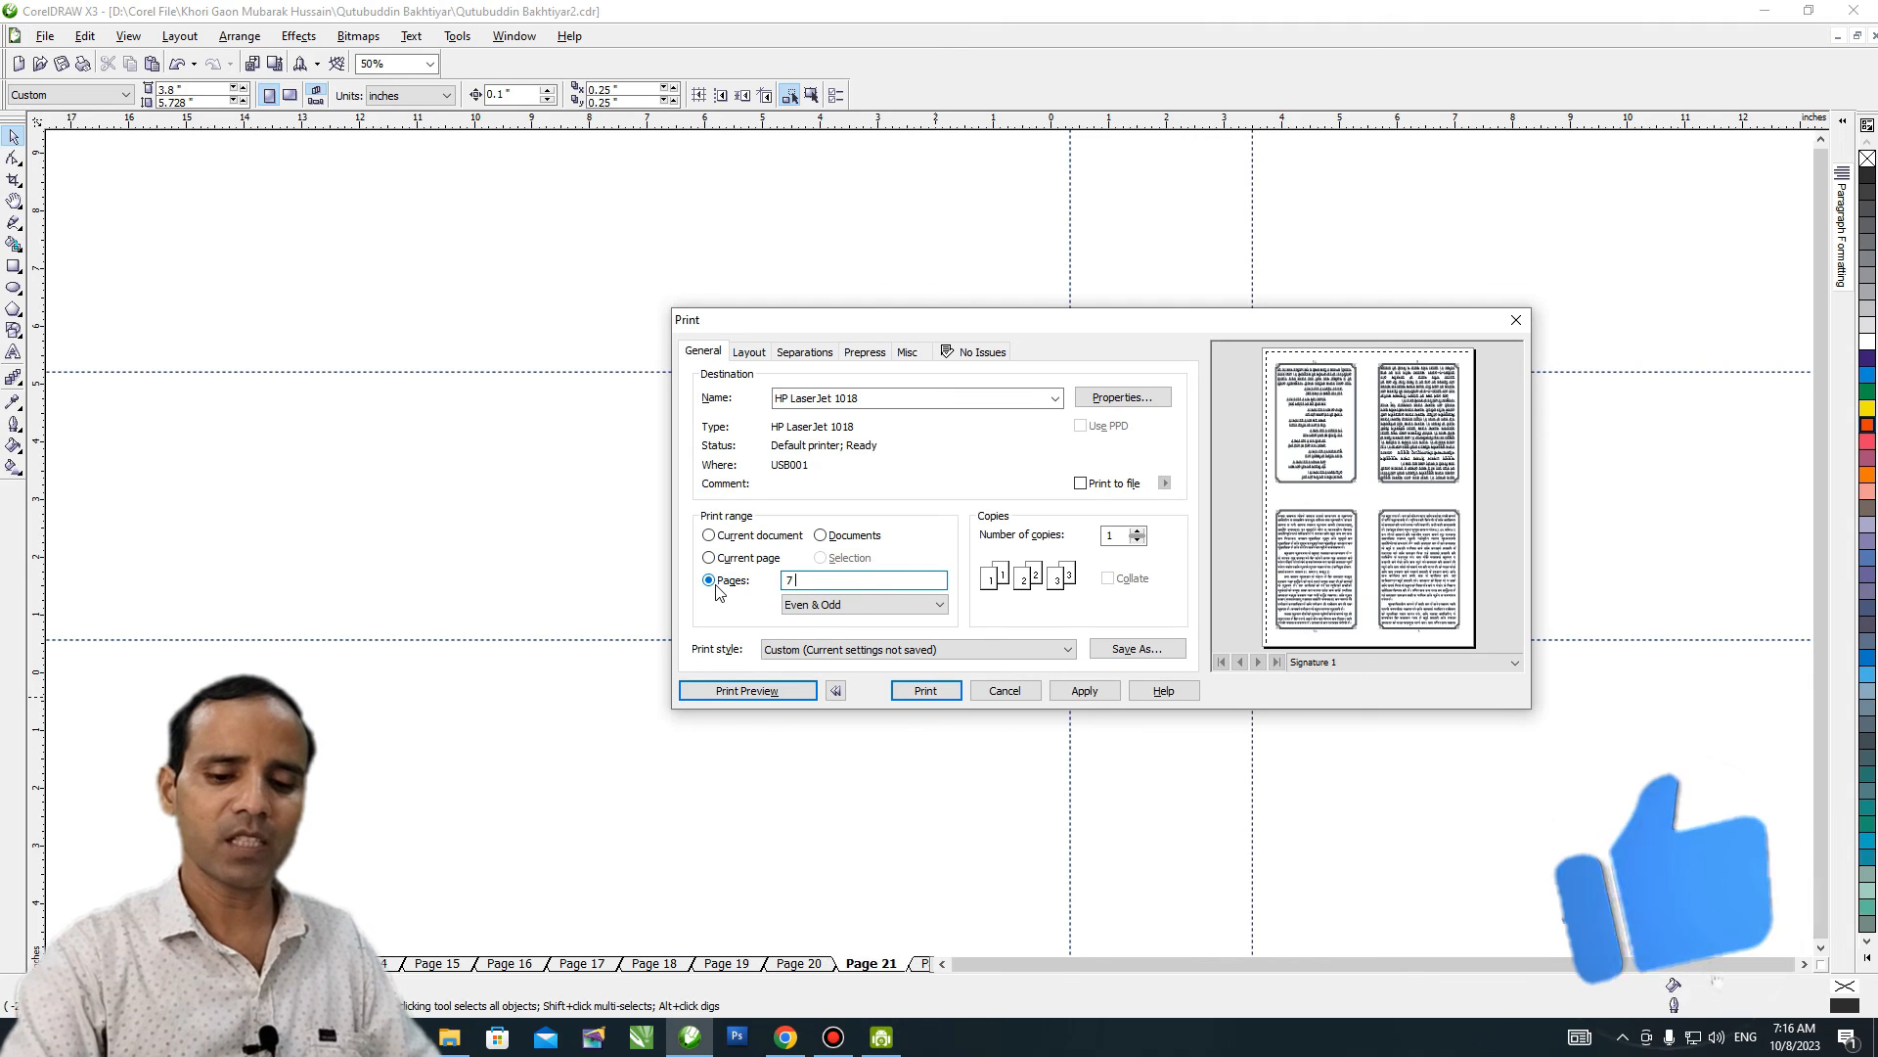
pyautogui.write('74 6')
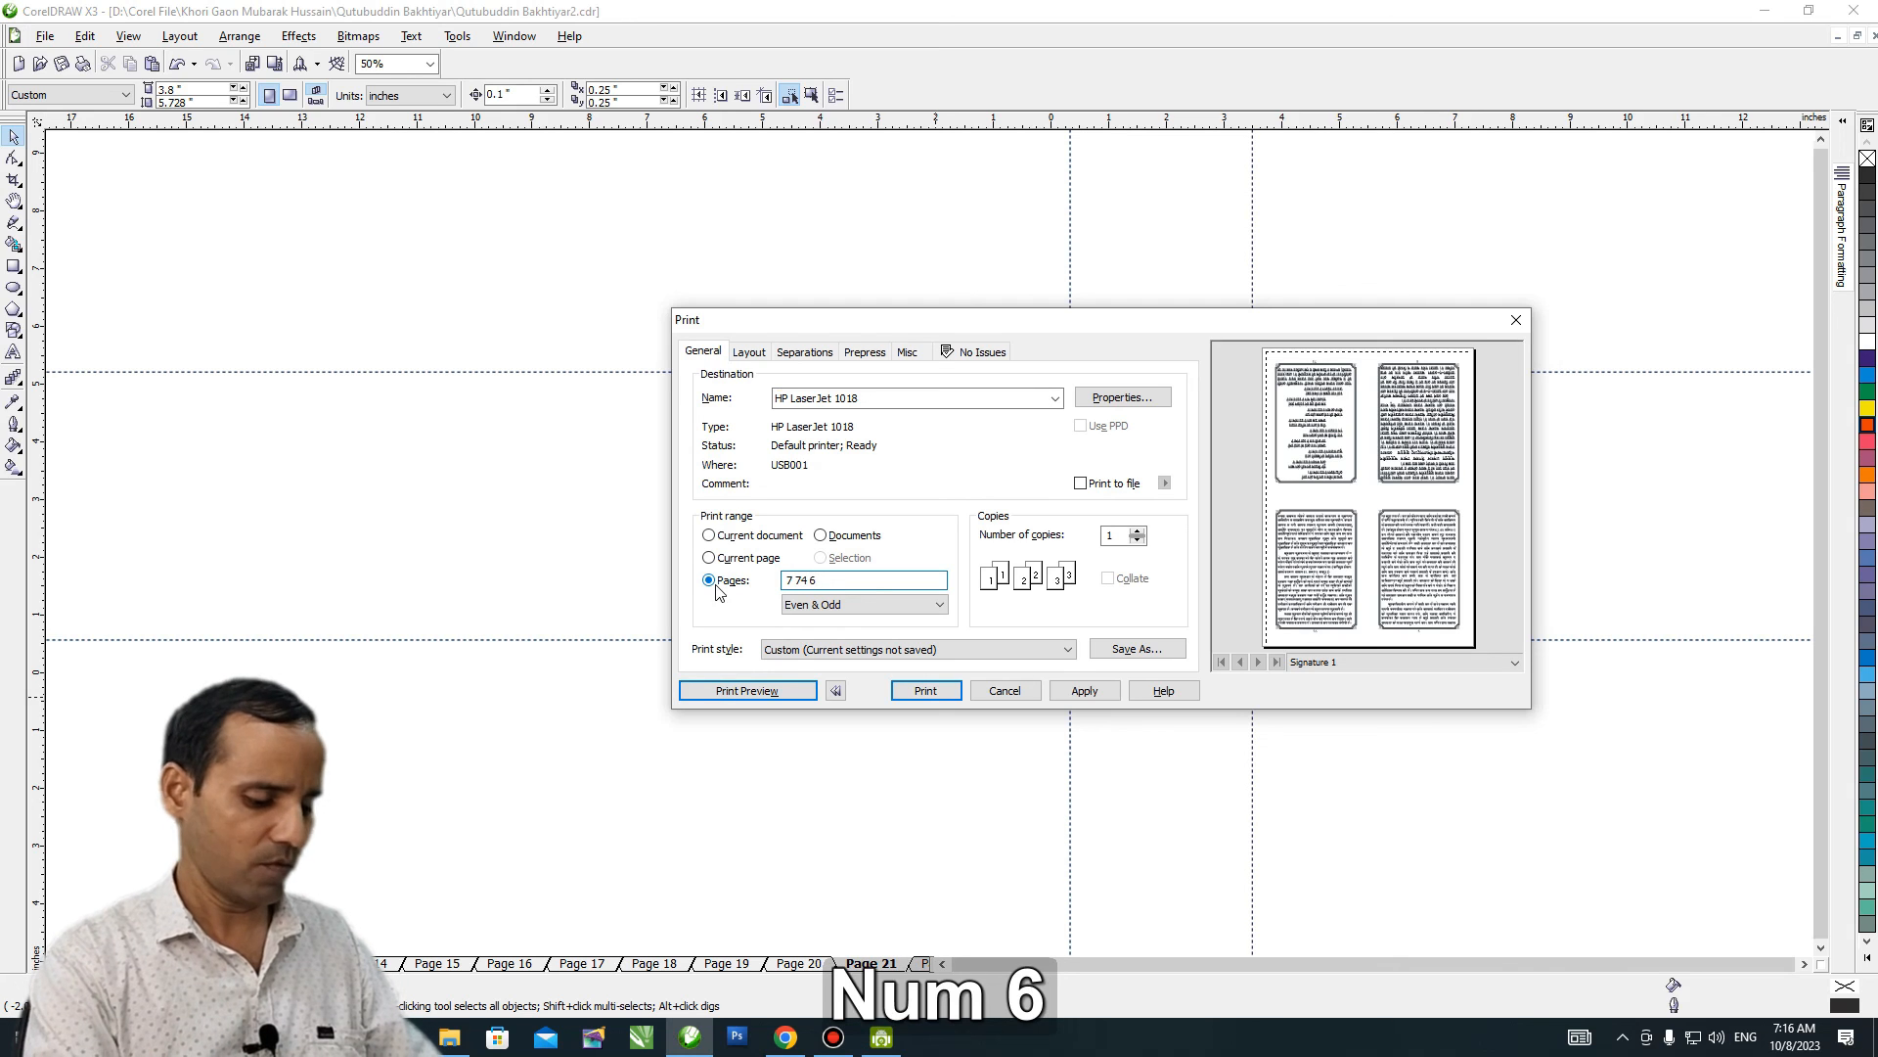
pyautogui.write(' 75')
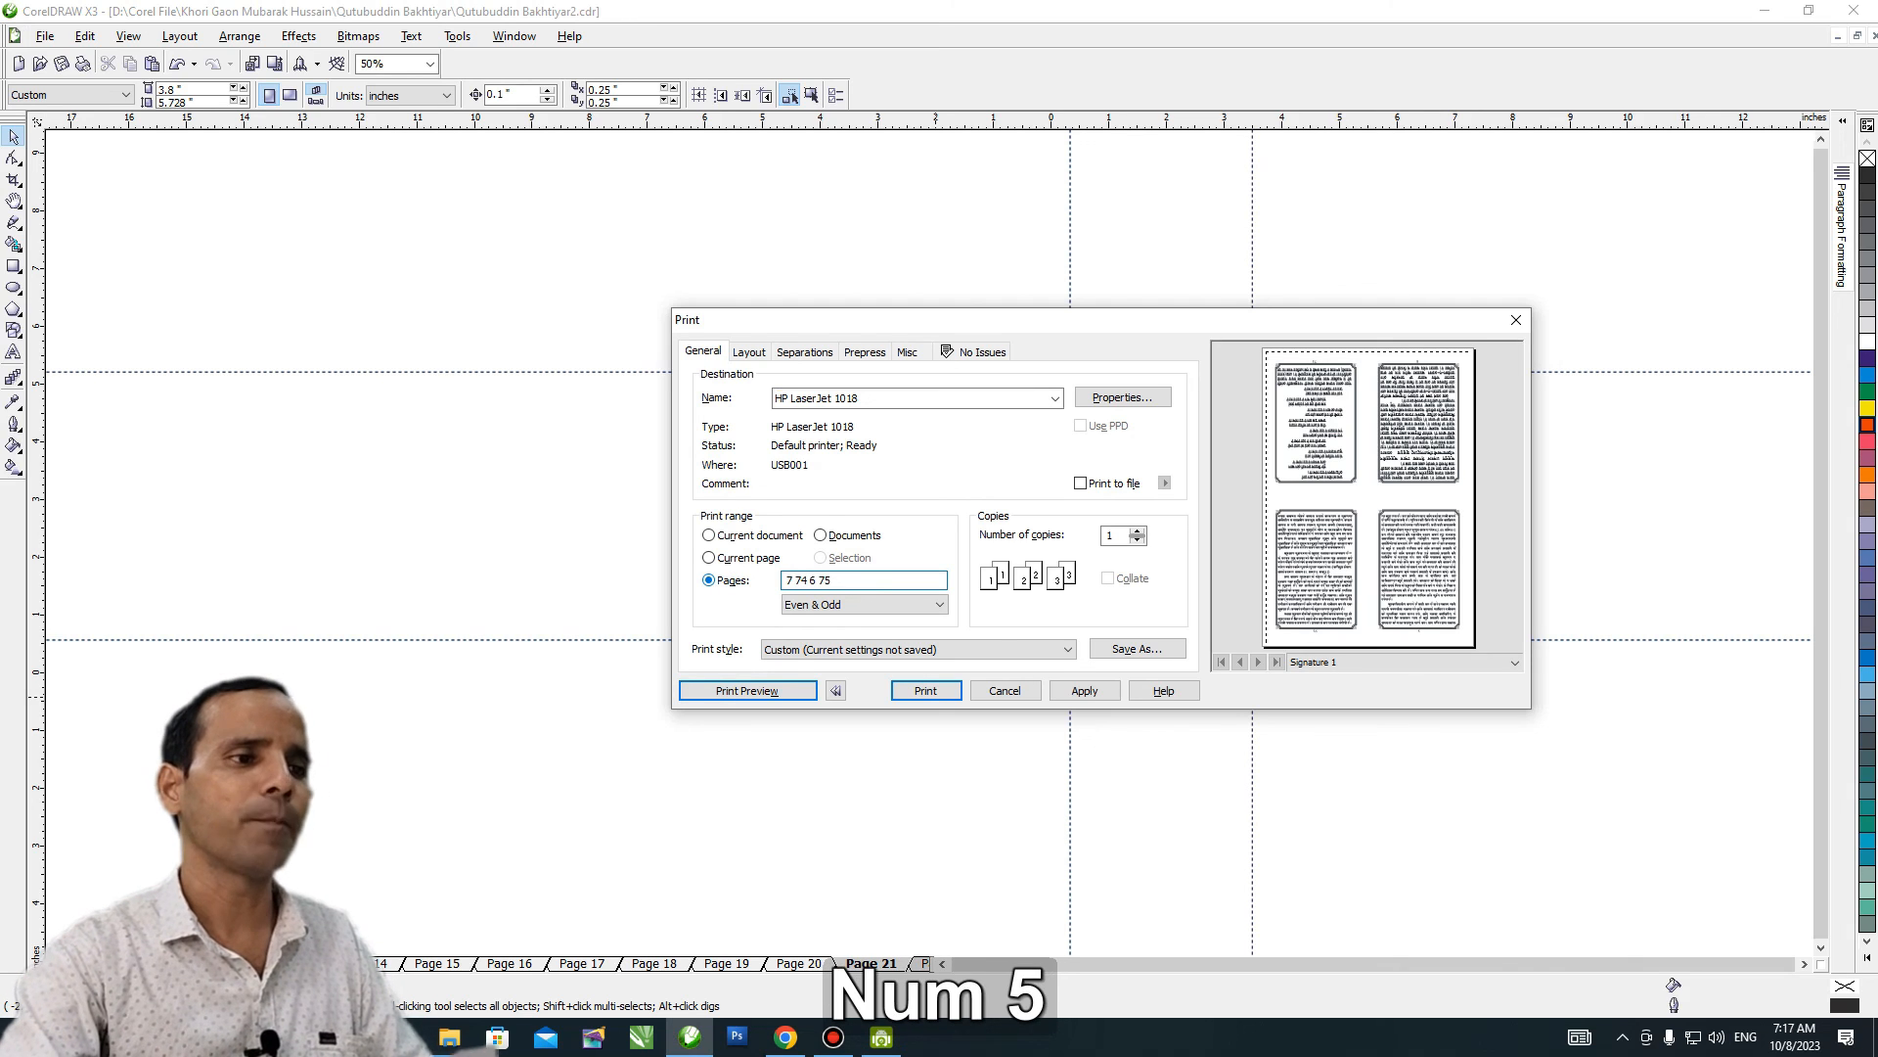
pyautogui.click(1086, 692)
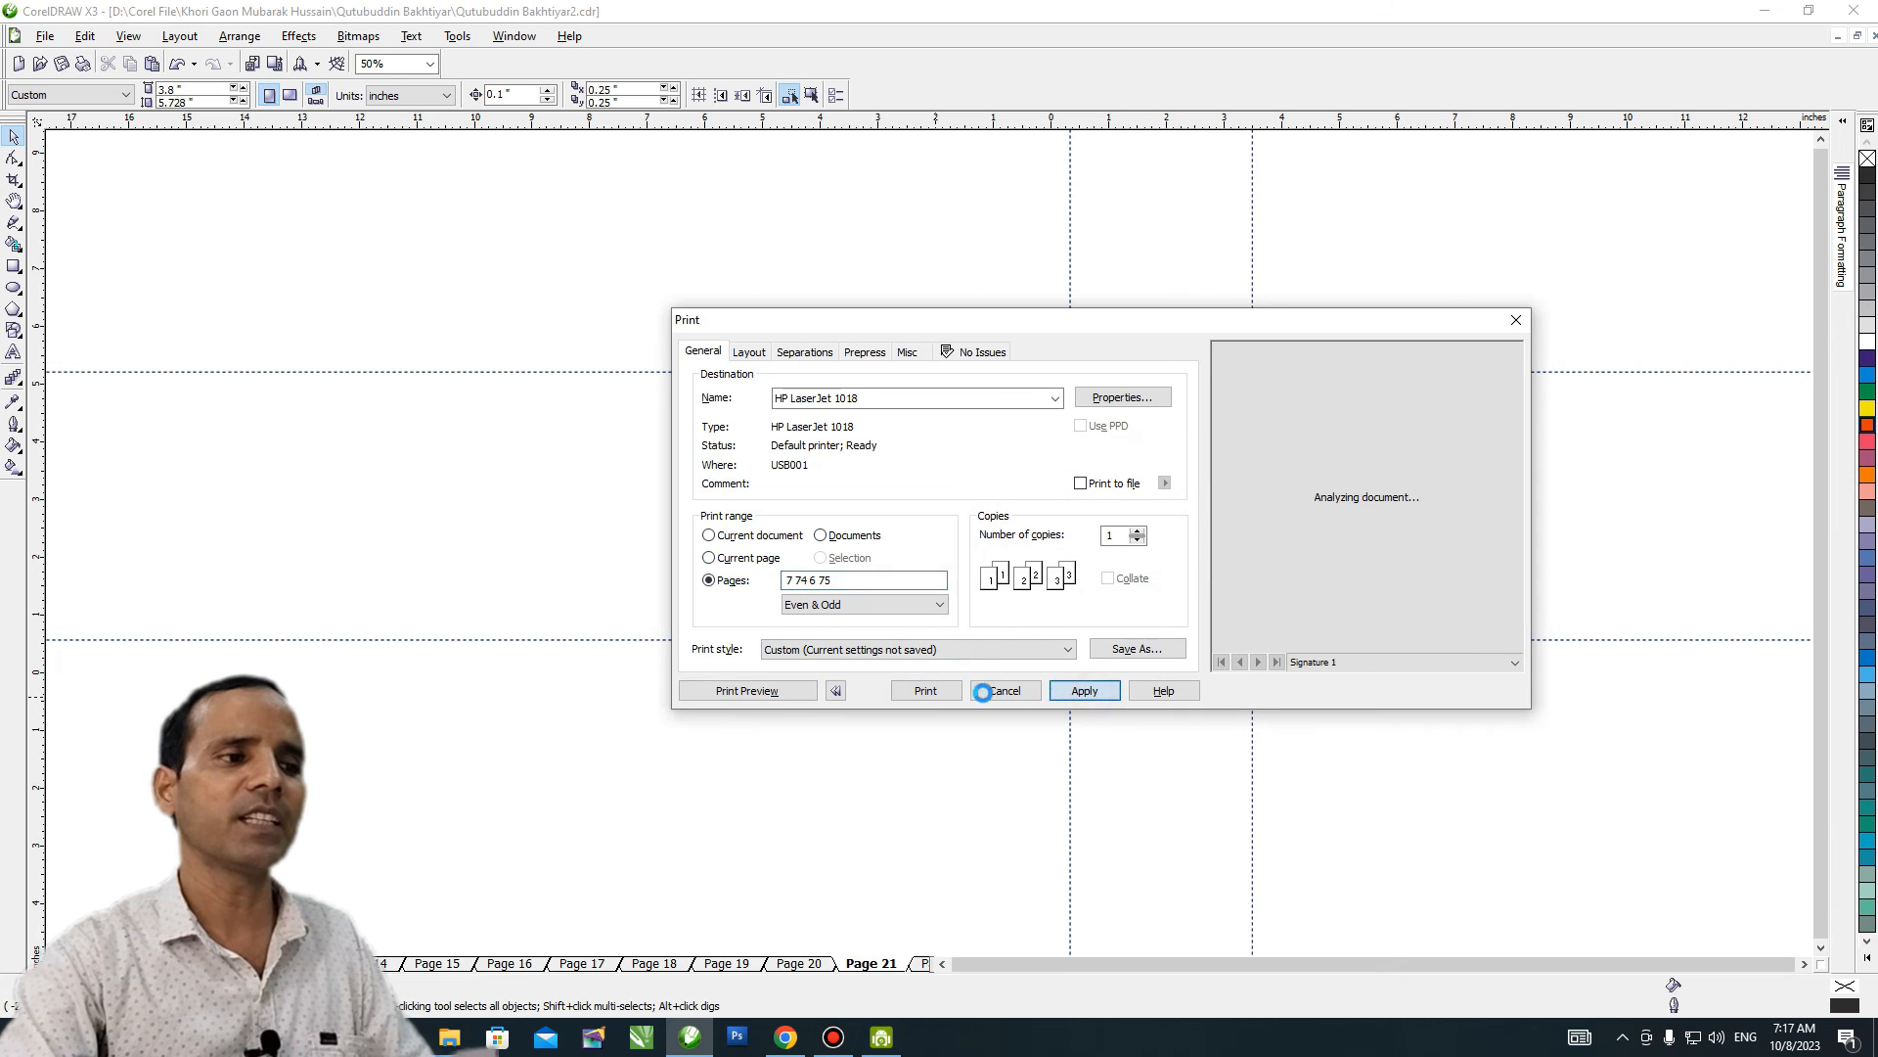
pyautogui.click(772, 699)
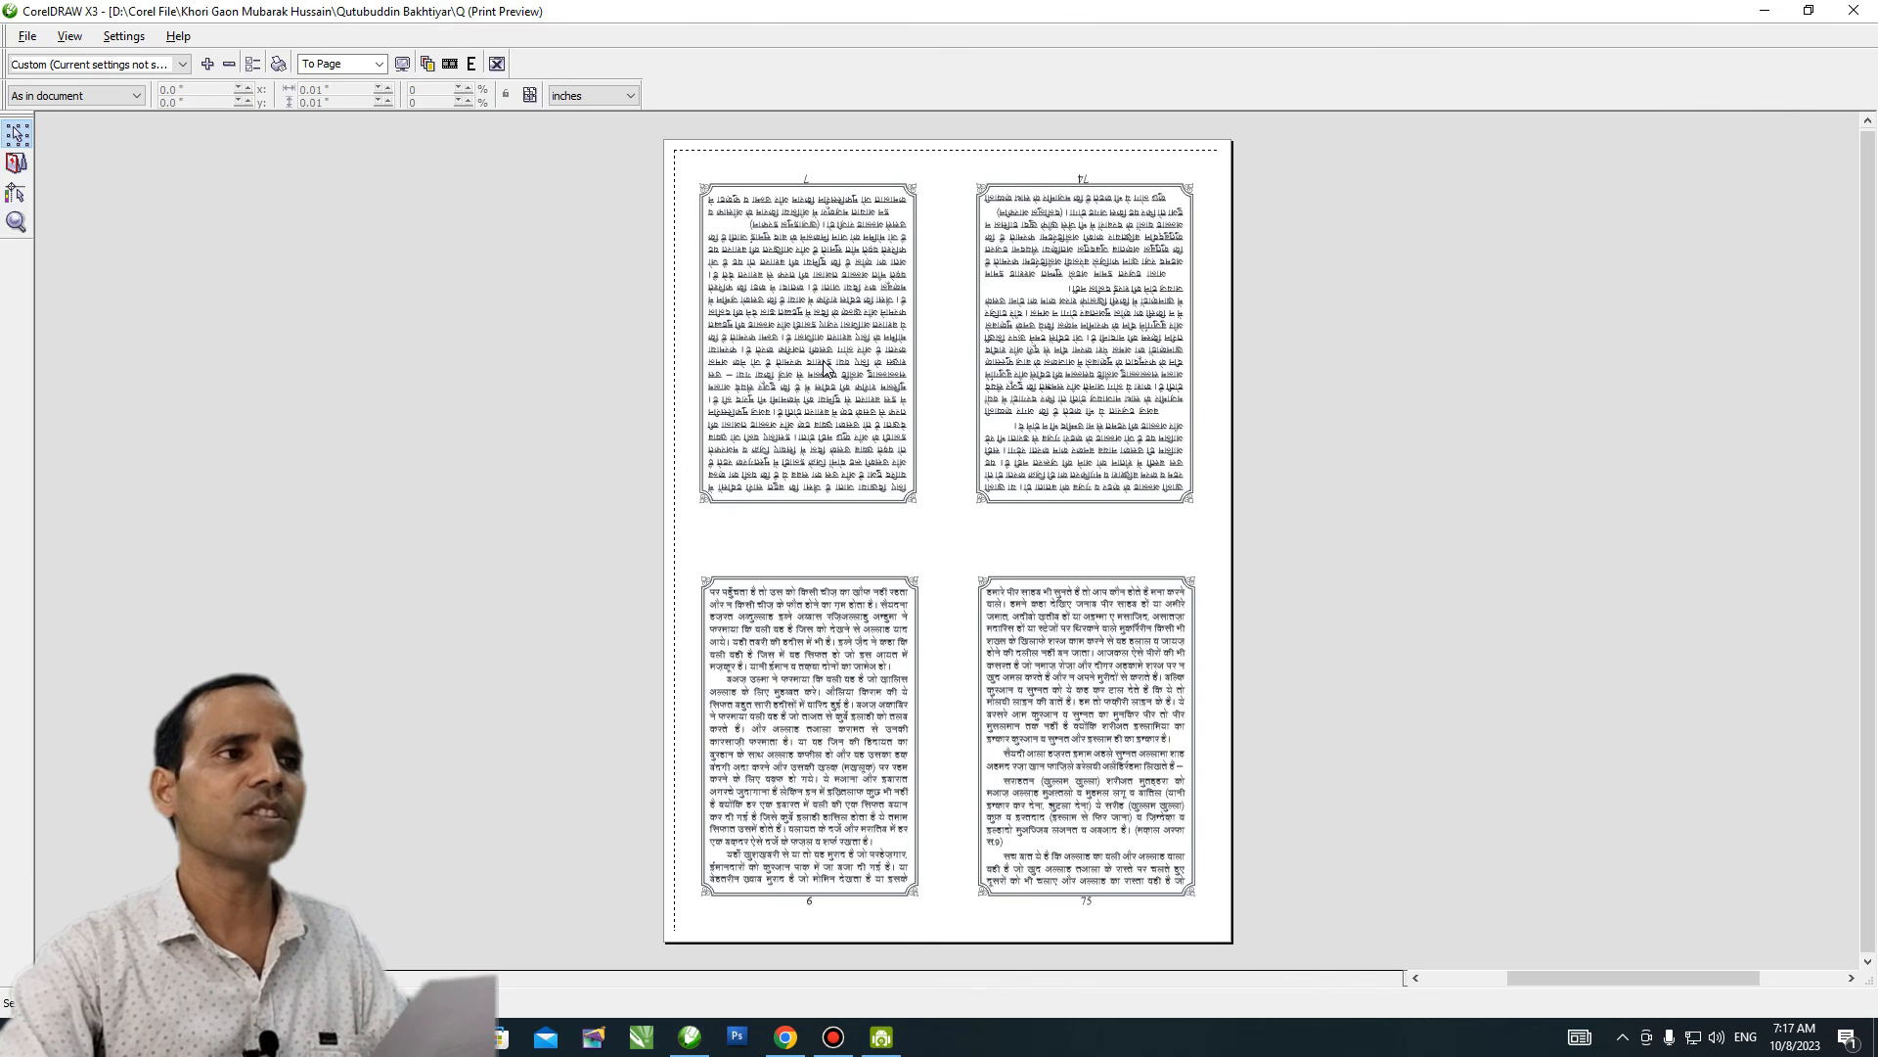